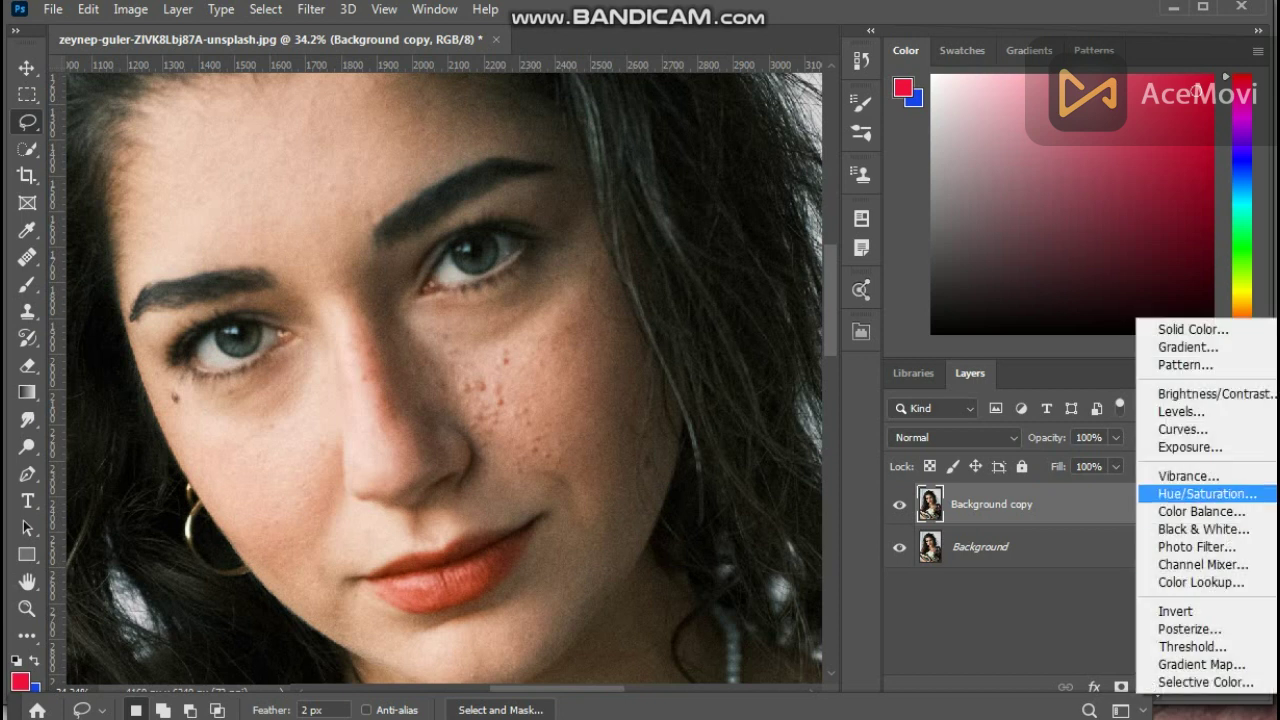
Add a Curves adjustment that darkens the shadows by shifting the black point inward, and merge it into the Background copy layer.
click(1183, 429)
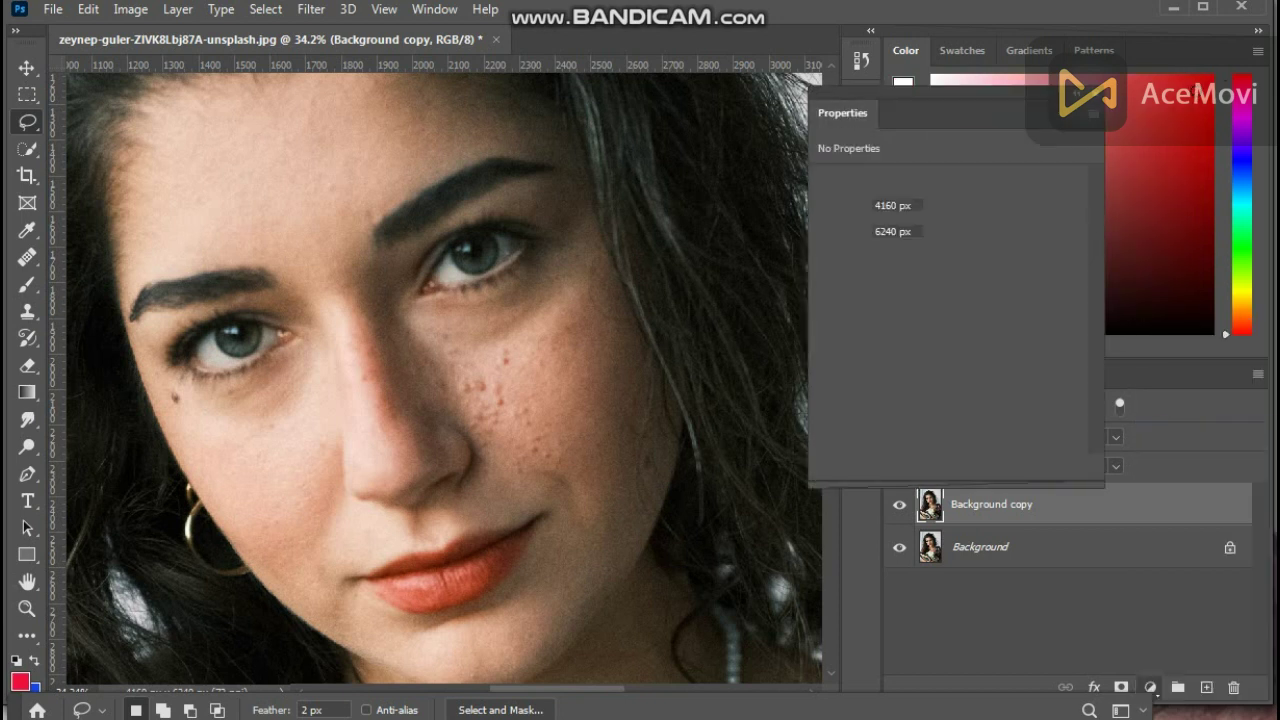
drag(867, 448, 895, 434)
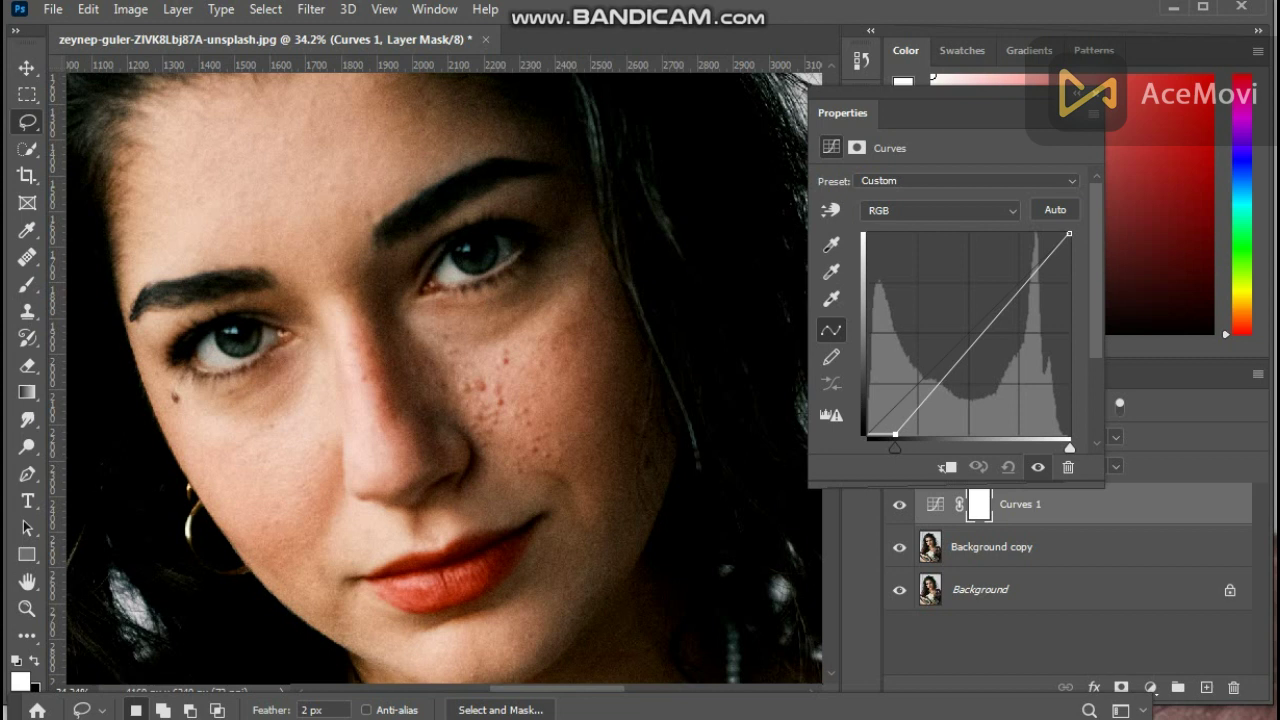
click(1096, 93)
click(178, 9)
click(248, 718)
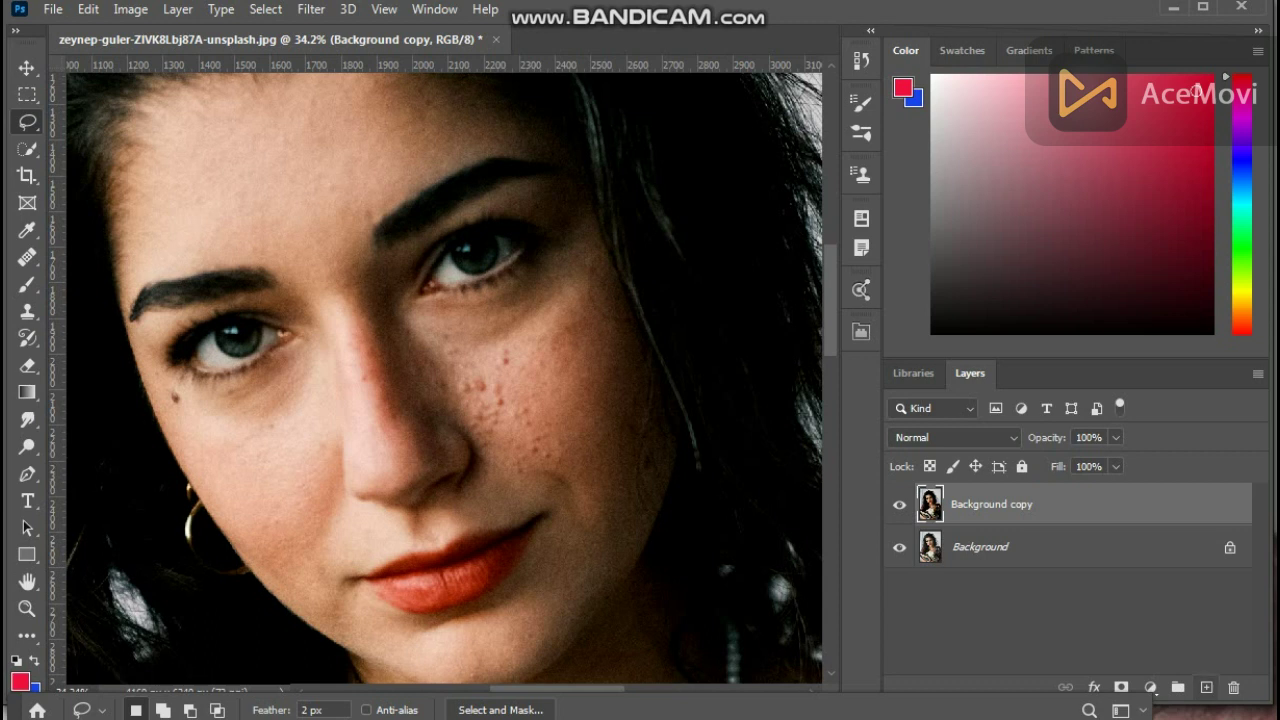
Add a new empty layer above Background copy and bring up the Brush tool's size and hardness settings.
click(1206, 687)
click(27, 284)
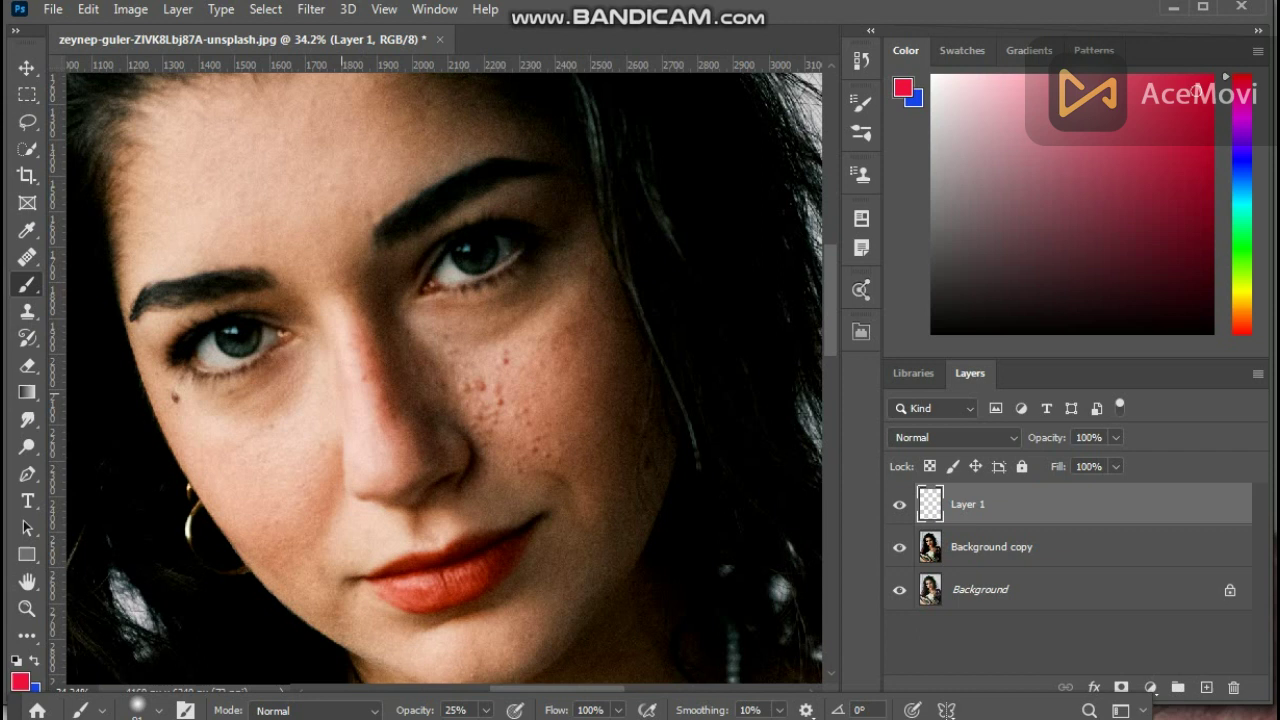
right_click(427, 349)
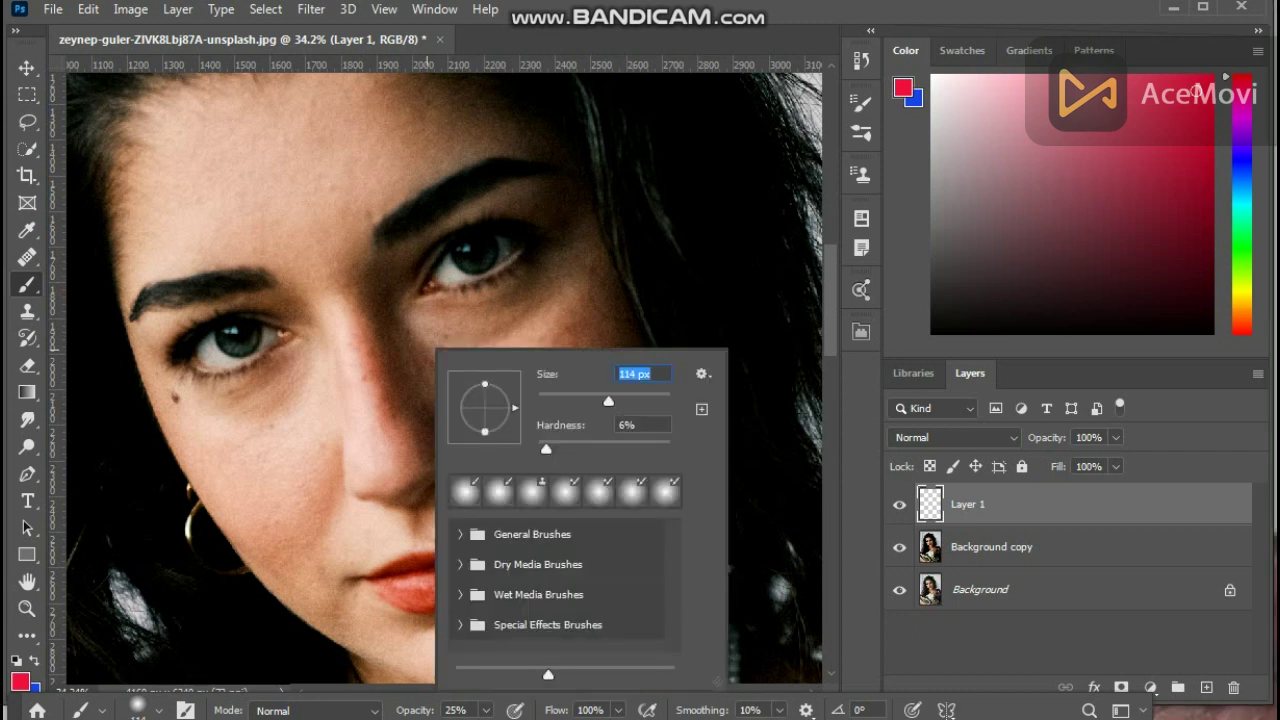
Quick-select the shaded cheek on the Background copy layer, from the side of the nose and under the eye down to the jaw.
click(27, 149)
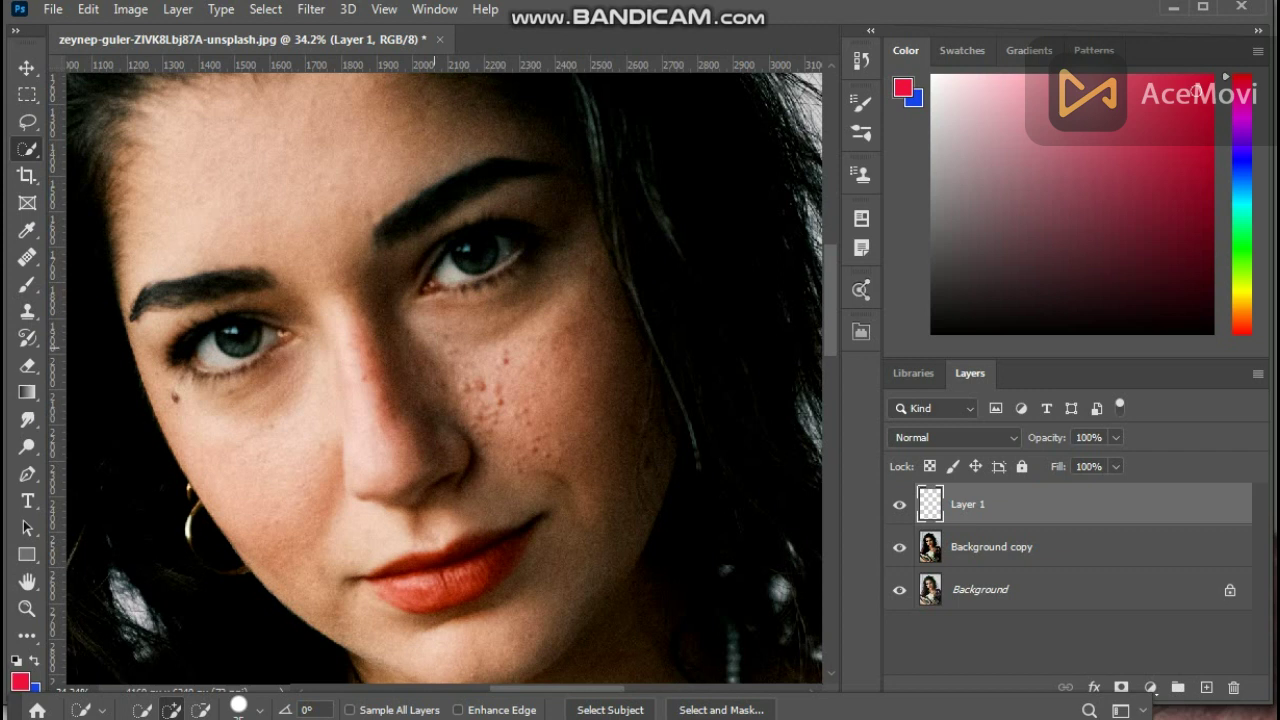
drag(391, 318, 420, 411)
click(991, 547)
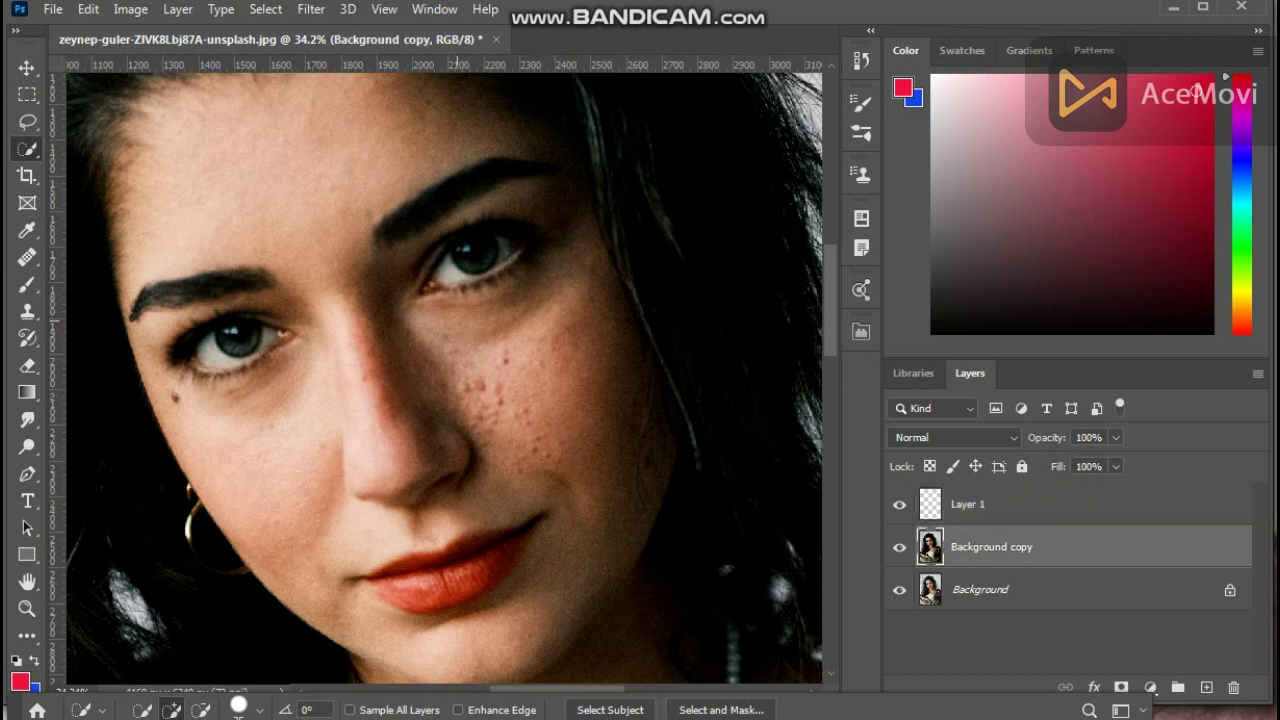
mouse_move(373, 300)
mouse_down()
mouse_move(425, 412)
mouse_move(440, 360)
mouse_move(440, 375)
mouse_up()
drag(482, 415, 535, 420)
mouse_move(460, 400)
mouse_down()
mouse_move(480, 442)
mouse_move(603, 332)
mouse_move(580, 425)
mouse_move(588, 448)
mouse_up()
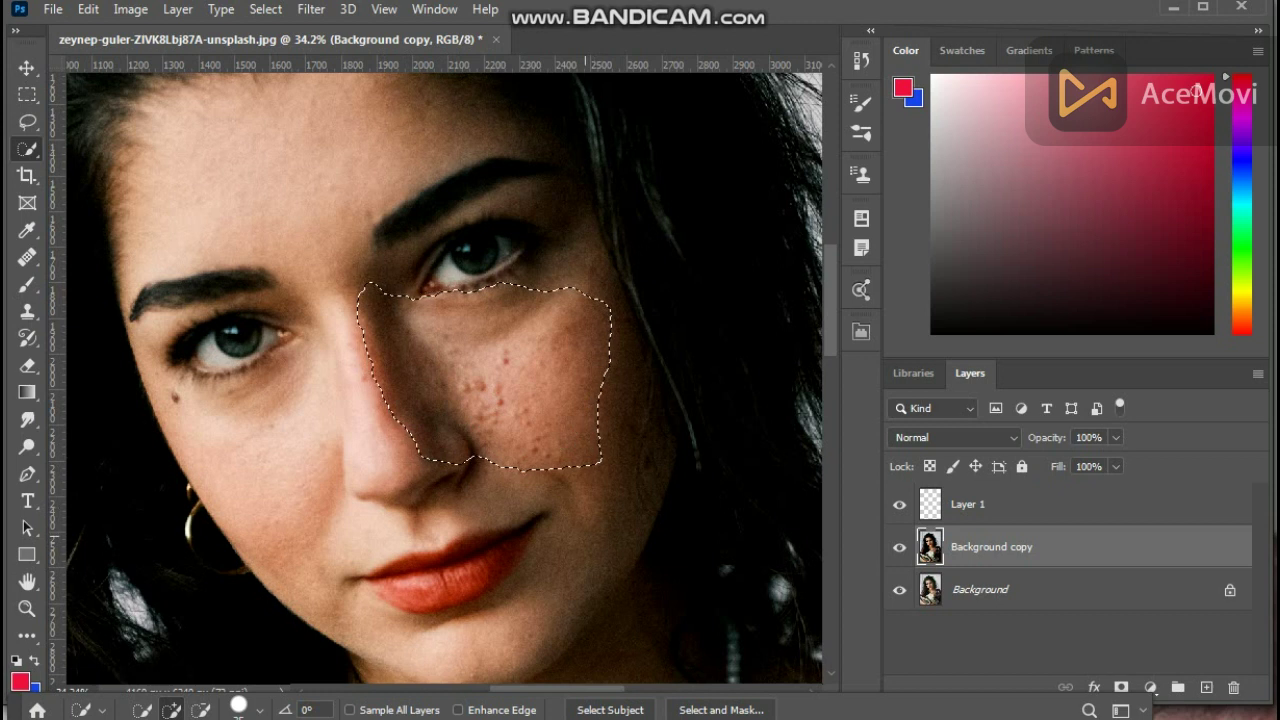
mouse_move(563, 563)
mouse_down()
mouse_move(537, 520)
mouse_move(462, 492)
mouse_up()
drag(592, 325, 590, 272)
click(573, 588)
drag(574, 590, 566, 609)
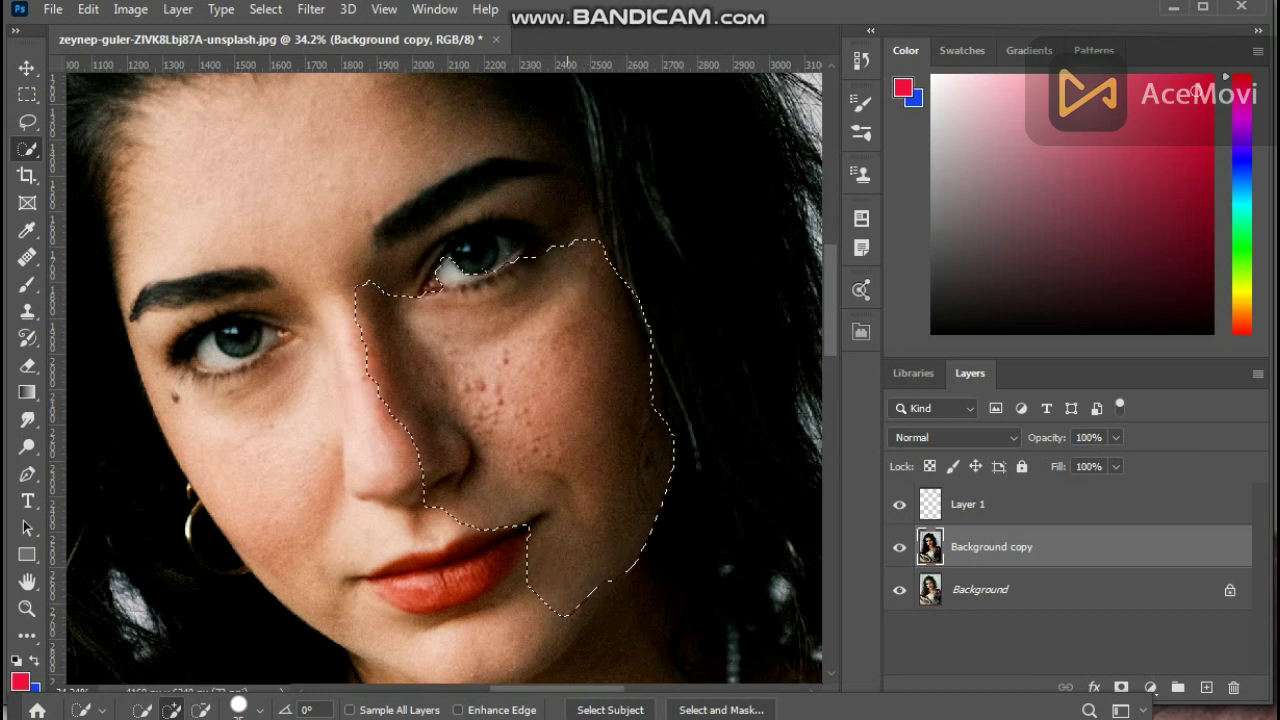
Subtract the nostril and the eye from the cheek selection with the Lasso tool.
key(l)
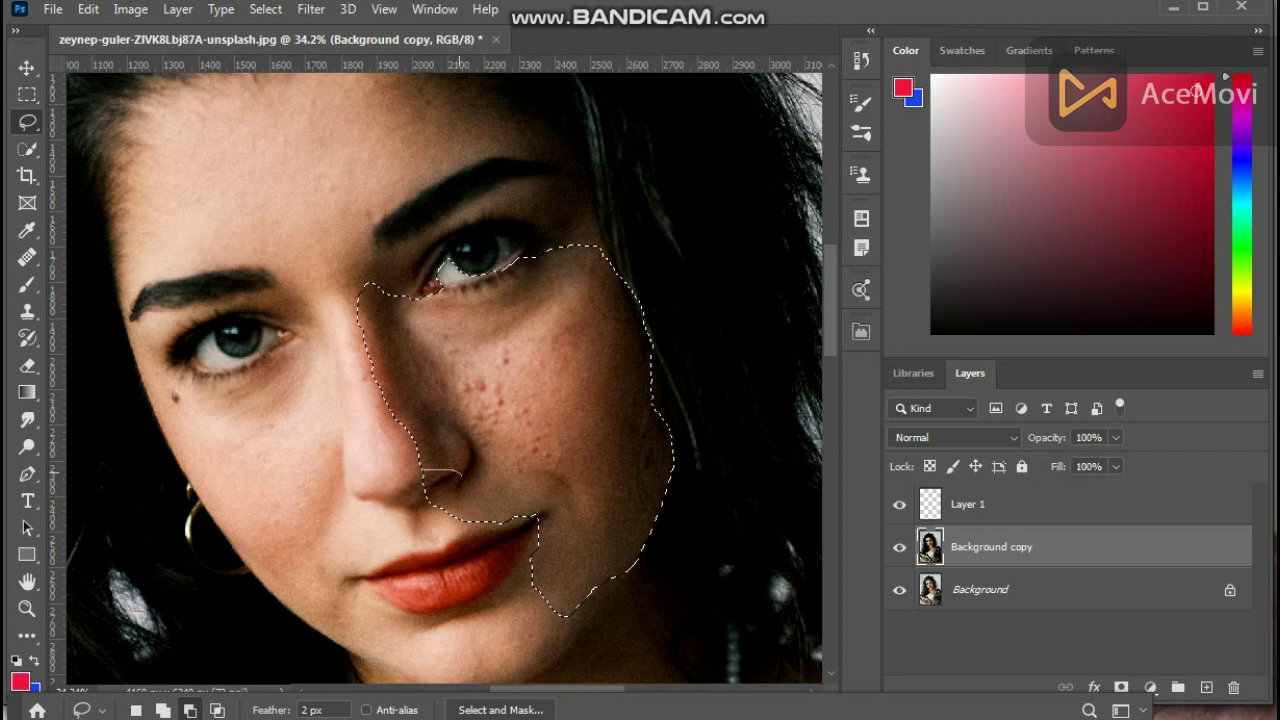
drag(416, 510, 423, 470)
drag(434, 288, 522, 259)
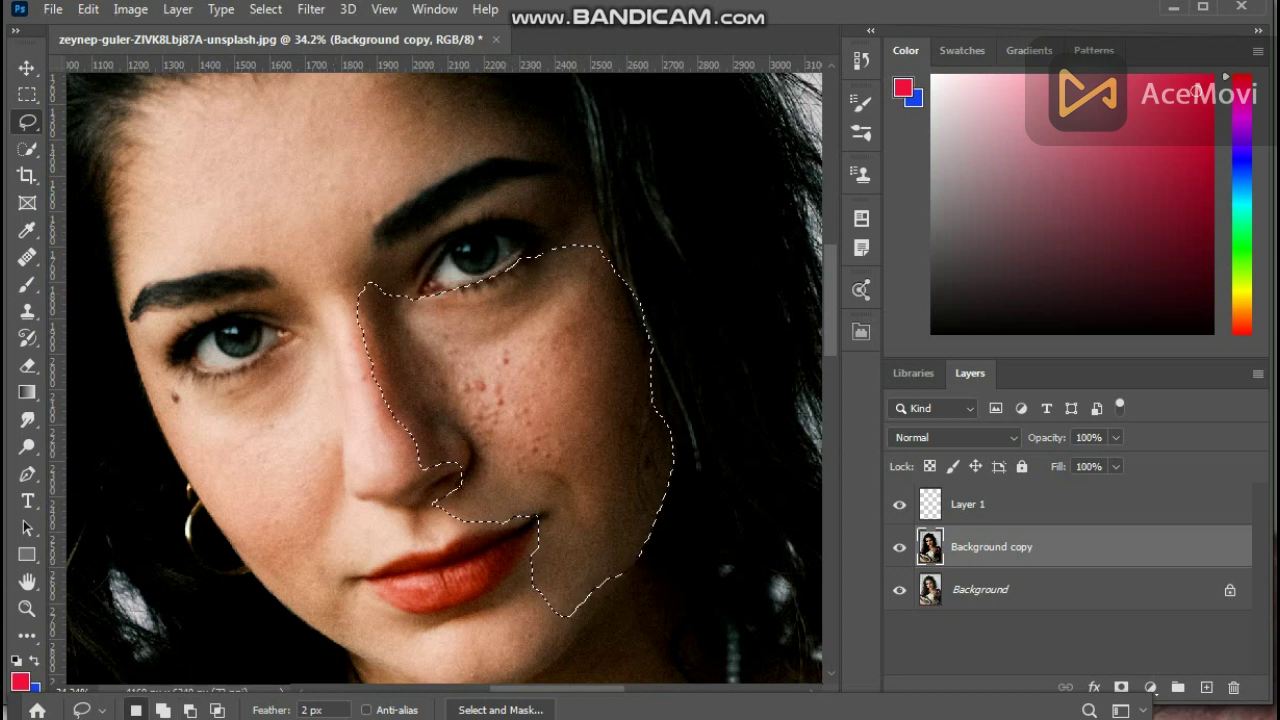
Enlarge the brush and paint the selected cheek red at 25% opacity on the Background copy layer.
click(27, 285)
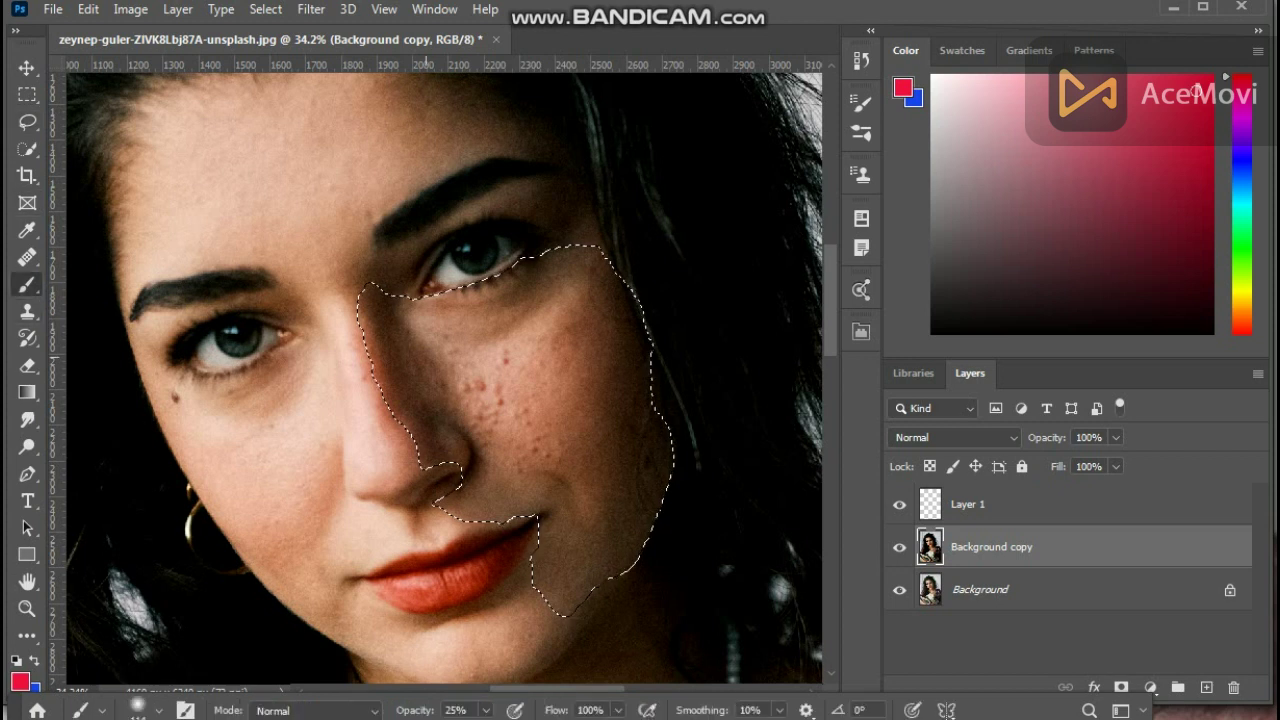
right_click(483, 357)
drag(664, 408, 680, 408)
mouse_move(379, 308)
mouse_down()
mouse_move(428, 398)
mouse_move(442, 335)
mouse_move(520, 332)
mouse_move(540, 292)
mouse_move(585, 265)
mouse_move(555, 380)
mouse_move(505, 415)
mouse_move(485, 500)
mouse_move(585, 600)
mouse_move(630, 540)
mouse_move(650, 380)
mouse_move(625, 300)
mouse_move(535, 412)
mouse_up()
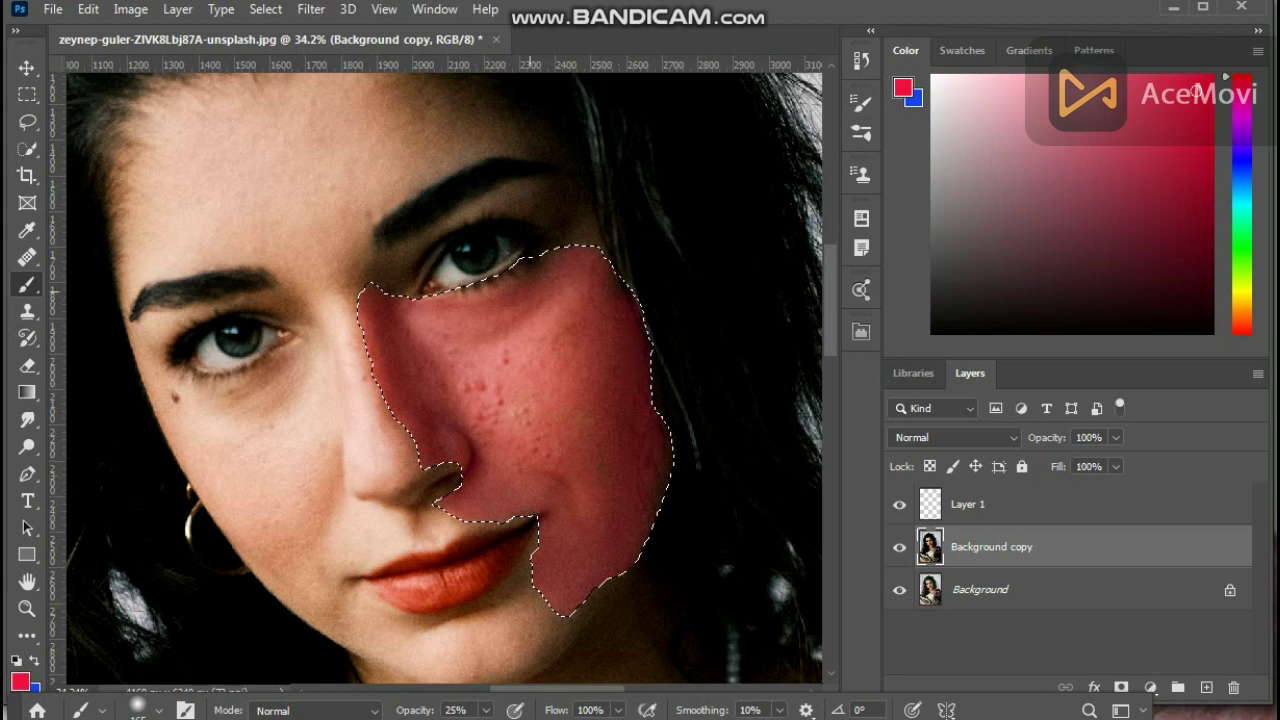
mouse_move(519, 459)
mouse_down()
mouse_move(450, 350)
mouse_move(459, 322)
mouse_move(510, 337)
mouse_move(610, 270)
mouse_move(651, 380)
mouse_move(560, 595)
mouse_move(637, 393)
mouse_move(520, 407)
mouse_move(456, 512)
mouse_move(441, 410)
mouse_up()
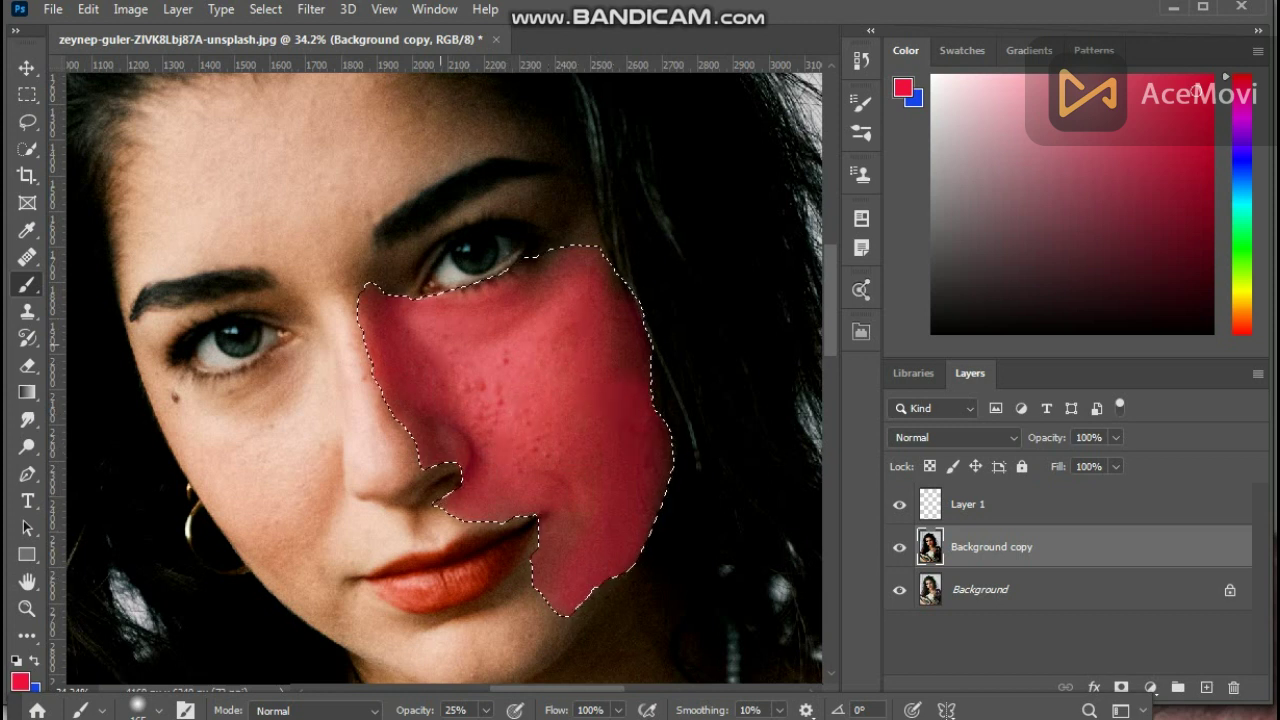
Set the foreground colour to yellow #fdee06 and paint it over the red in the selected cheek.
click(20, 682)
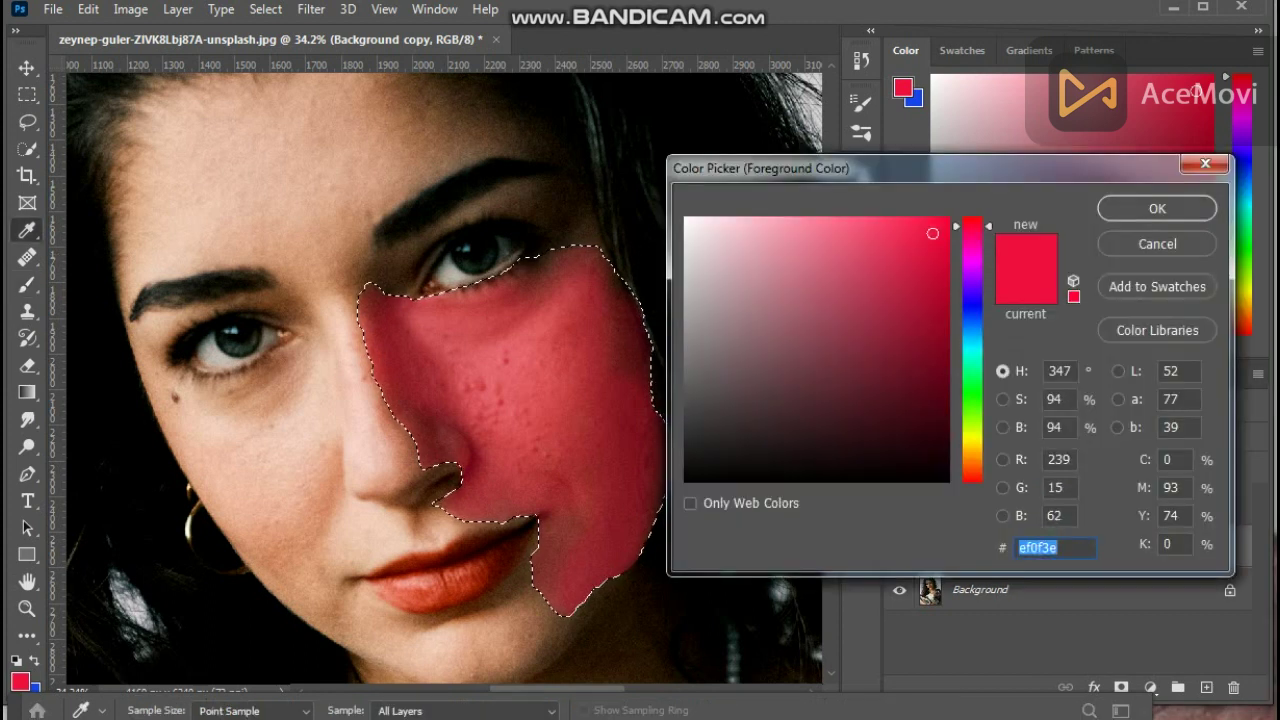
text(efe20f)
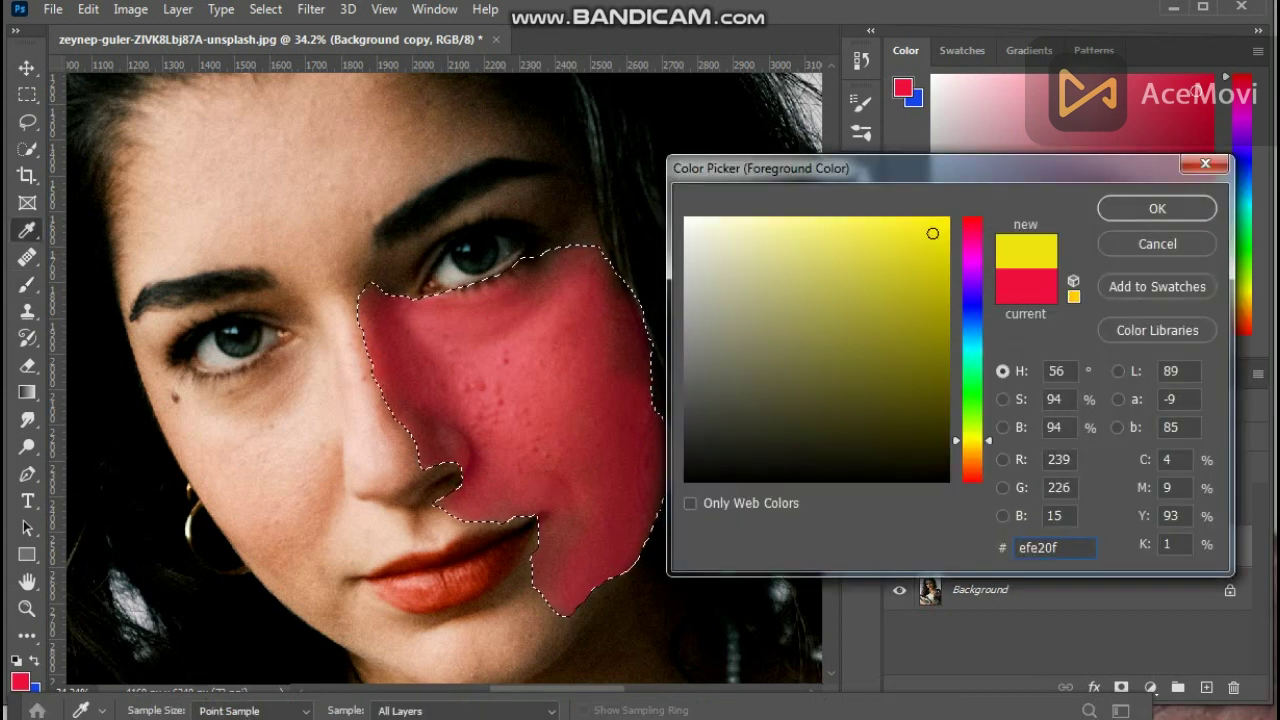
click(944, 219)
click(1157, 208)
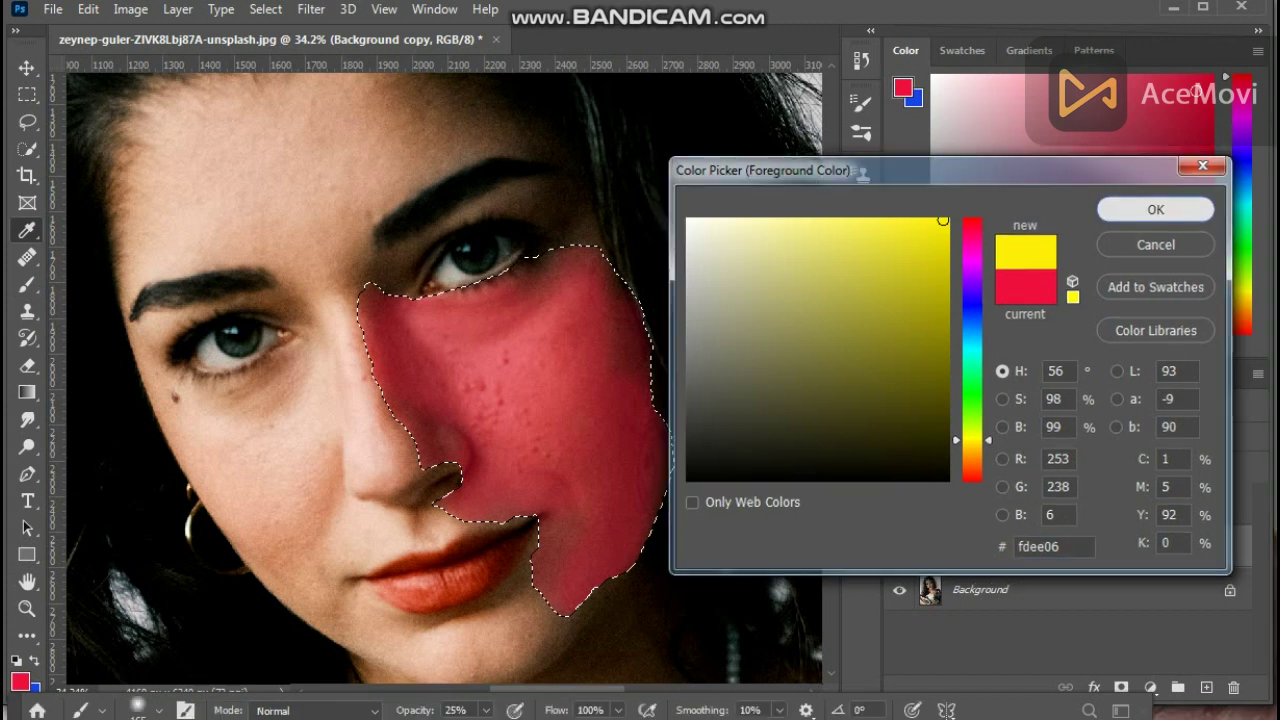
mouse_move(395, 420)
mouse_down()
mouse_move(385, 300)
mouse_move(430, 440)
mouse_move(450, 310)
mouse_move(470, 490)
mouse_move(475, 330)
mouse_move(515, 400)
mouse_move(430, 300)
mouse_move(598, 340)
mouse_move(526, 398)
mouse_move(538, 448)
mouse_move(608, 378)
mouse_move(639, 460)
mouse_move(625, 570)
mouse_move(560, 590)
mouse_move(460, 500)
mouse_move(588, 440)
mouse_move(619, 564)
mouse_up()
mouse_move(612, 300)
mouse_down()
mouse_move(628, 318)
mouse_move(573, 256)
mouse_up()
drag(580, 408, 596, 410)
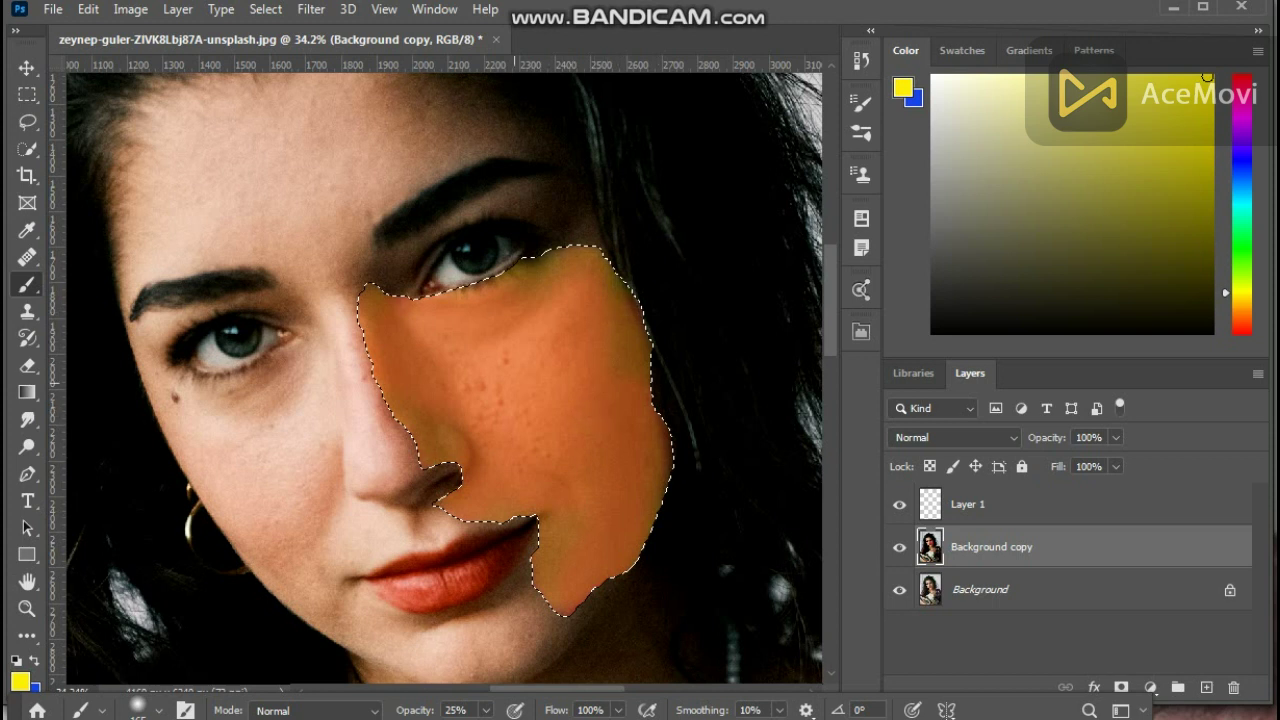
Paint the selected cheek with a softer blue-violet shade of #2306fd as foreground colour, and clear the selection.
click(19, 681)
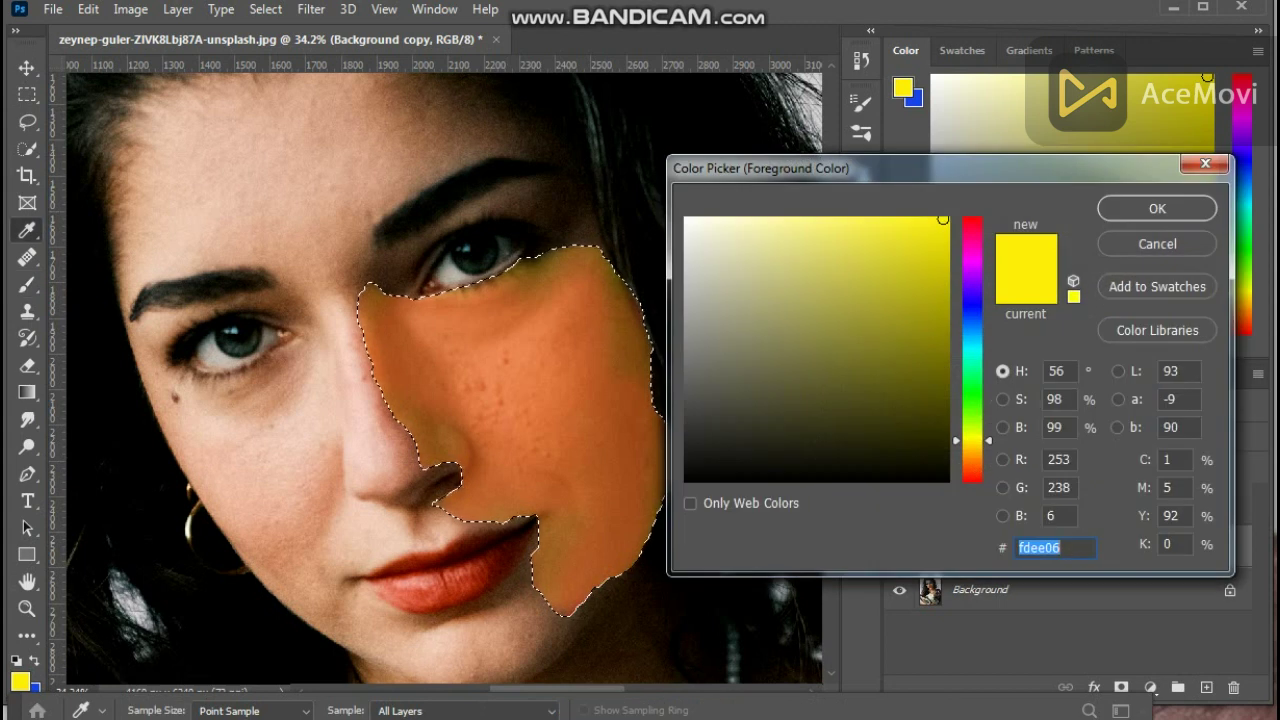
text(2306fd)
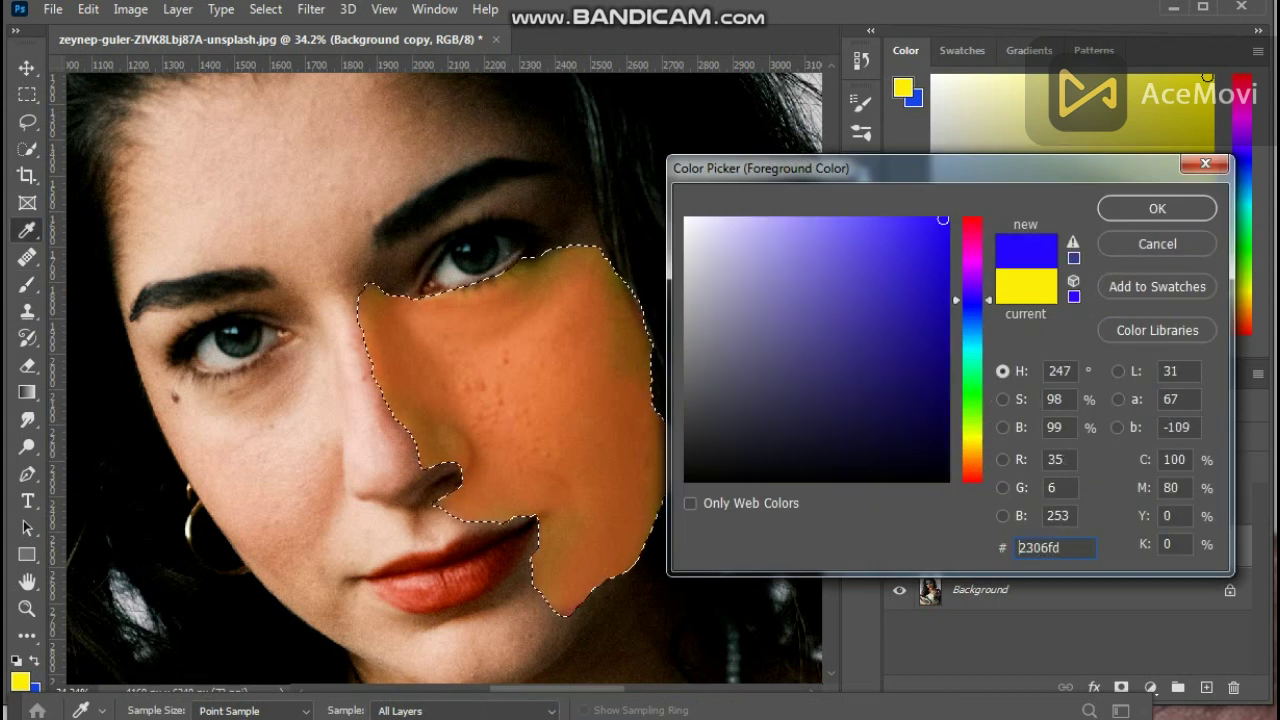
click(884, 239)
click(1157, 208)
mouse_move(382, 310)
mouse_down()
mouse_move(400, 385)
mouse_move(398, 362)
mouse_up()
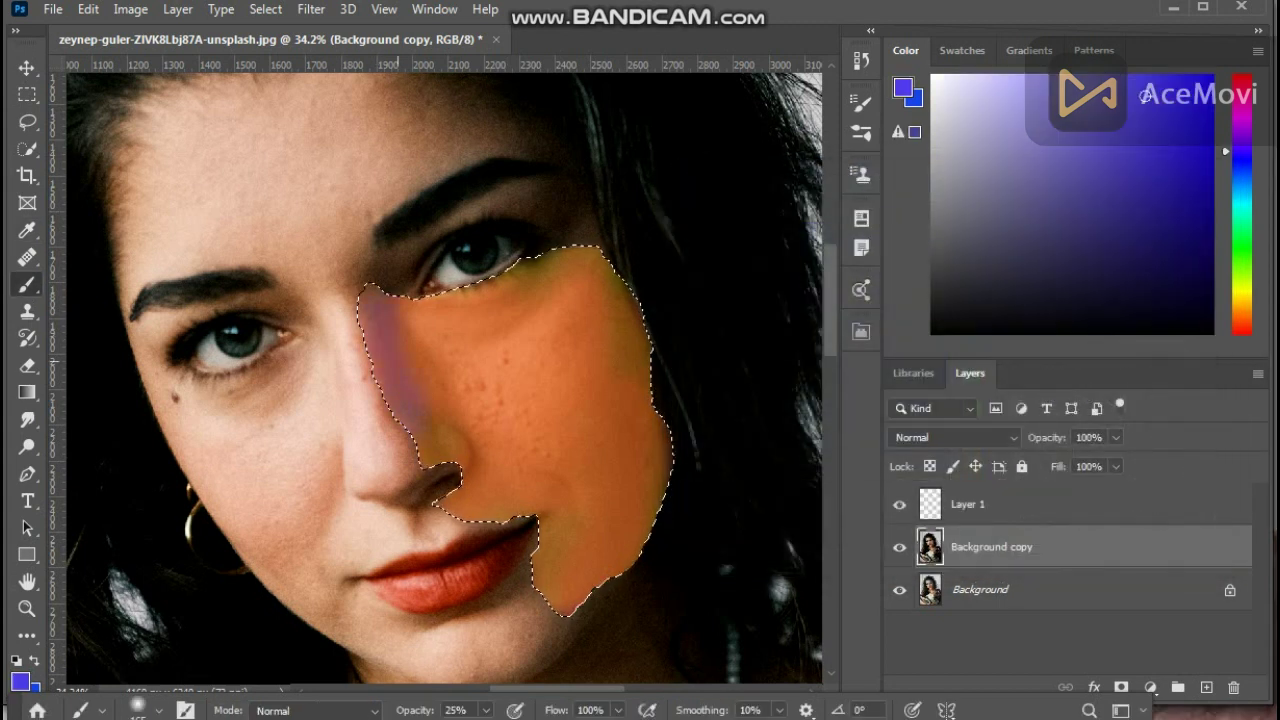
mouse_move(441, 470)
mouse_down()
mouse_move(425, 310)
mouse_move(503, 287)
mouse_move(512, 312)
mouse_move(575, 272)
mouse_up()
mouse_move(528, 355)
mouse_down()
mouse_move(464, 392)
mouse_move(475, 505)
mouse_up()
mouse_move(540, 455)
mouse_down()
mouse_move(520, 380)
mouse_move(578, 350)
mouse_move(655, 405)
mouse_up()
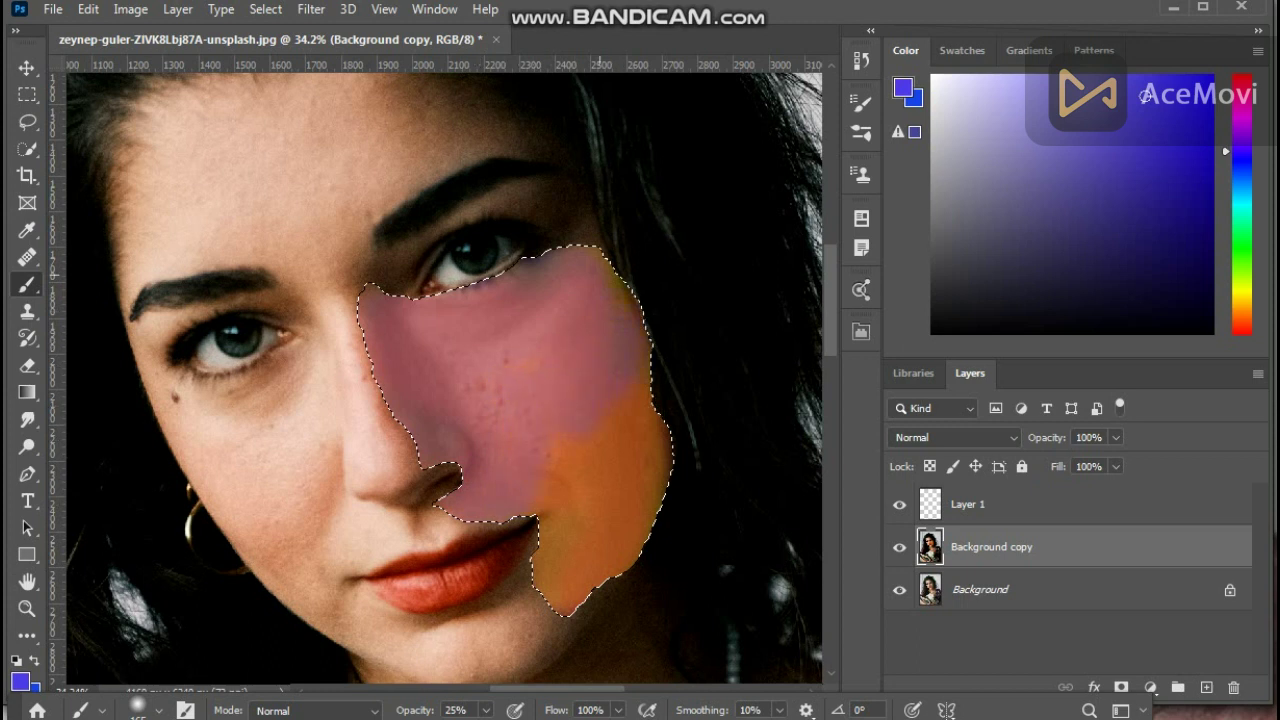
mouse_move(546, 494)
mouse_down()
mouse_move(562, 582)
mouse_move(587, 573)
mouse_move(653, 422)
mouse_up()
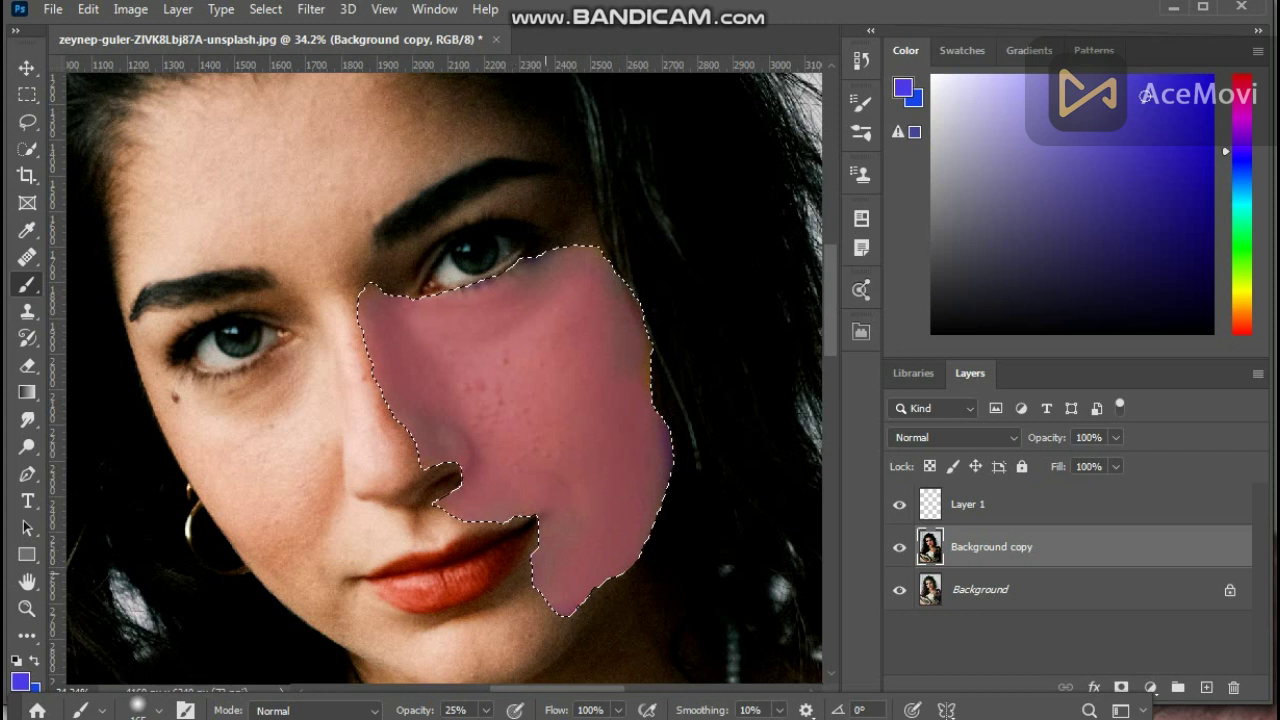
key(ctrl+d)
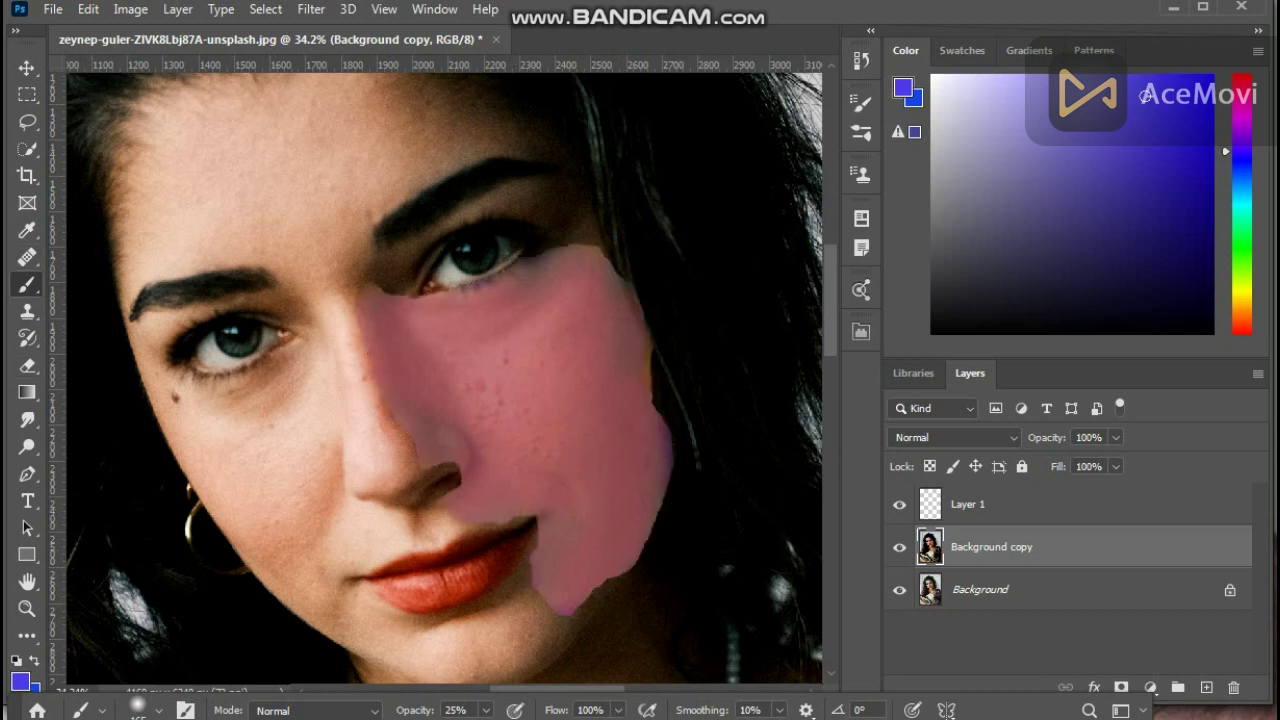
Start retouching the painted cheek with a slightly enlarged Healing Brush, working on the blemishes beside the nose.
right_click(27, 257)
click(120, 274)
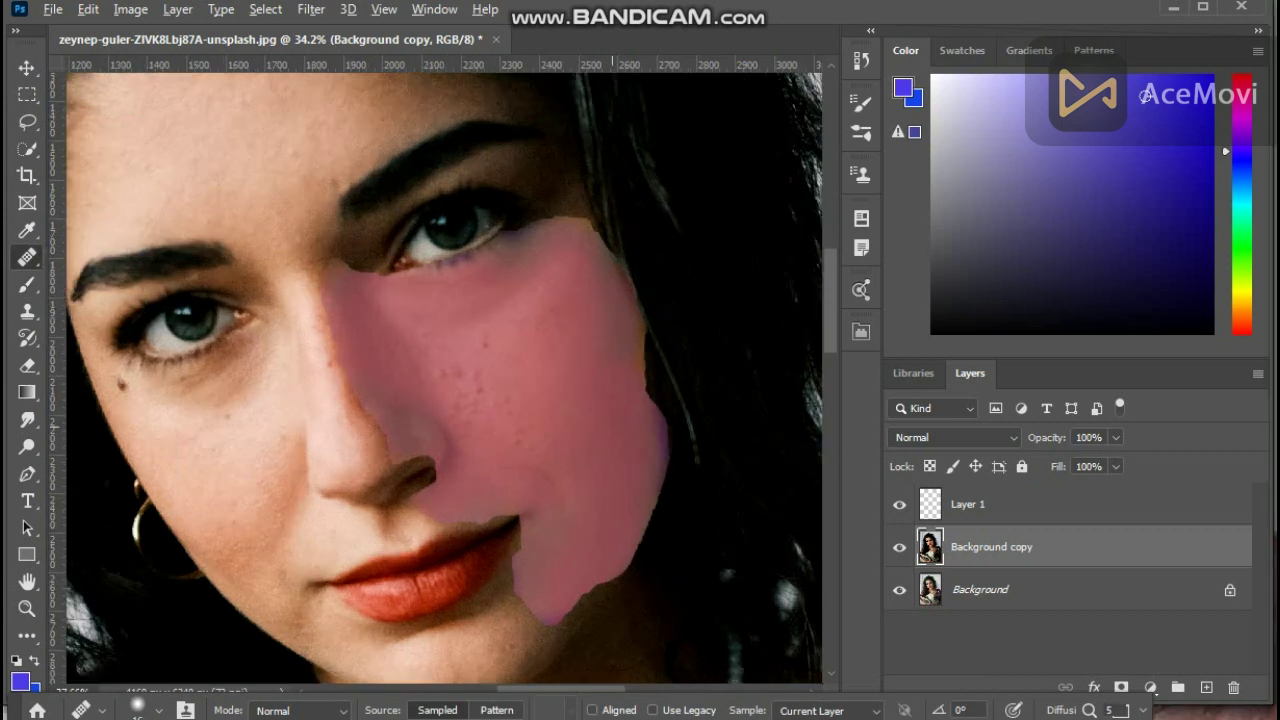
scroll(612, 427, up, 5)
drag(345, 345, 482, 451)
alt+right_click(482, 451)
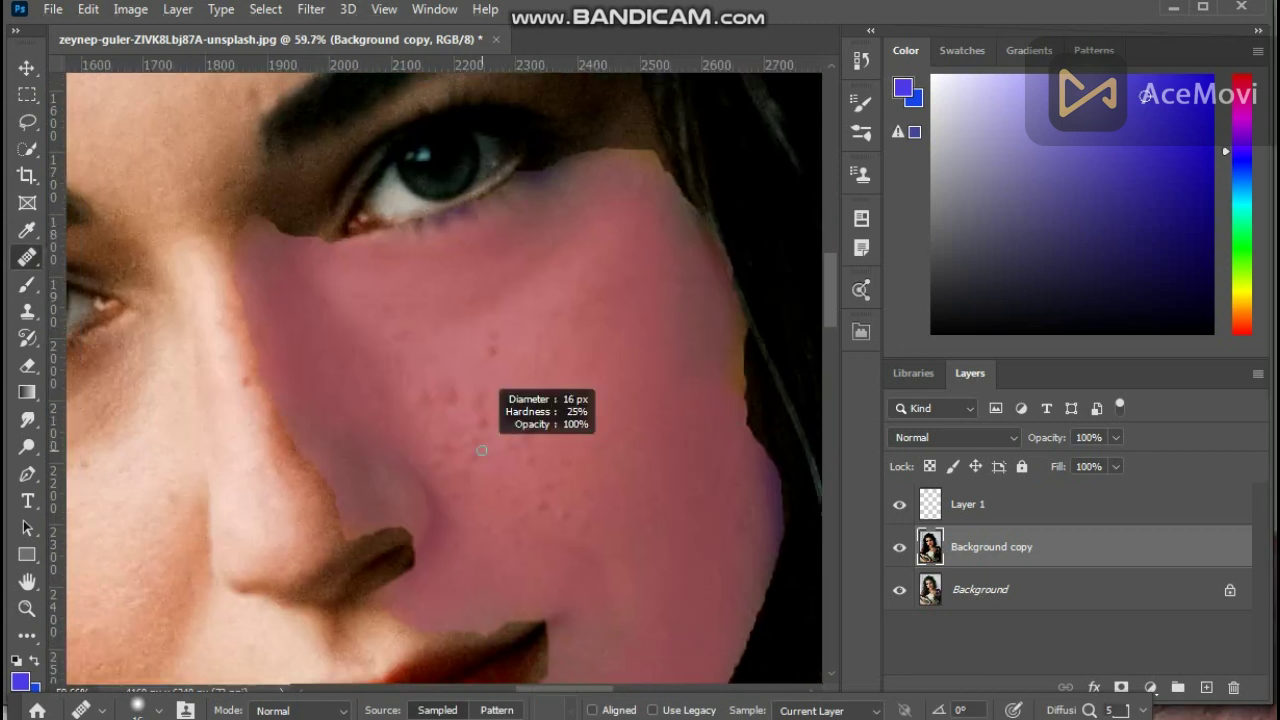
right_click(486, 441)
drag(524, 489, 535, 489)
click(481, 426)
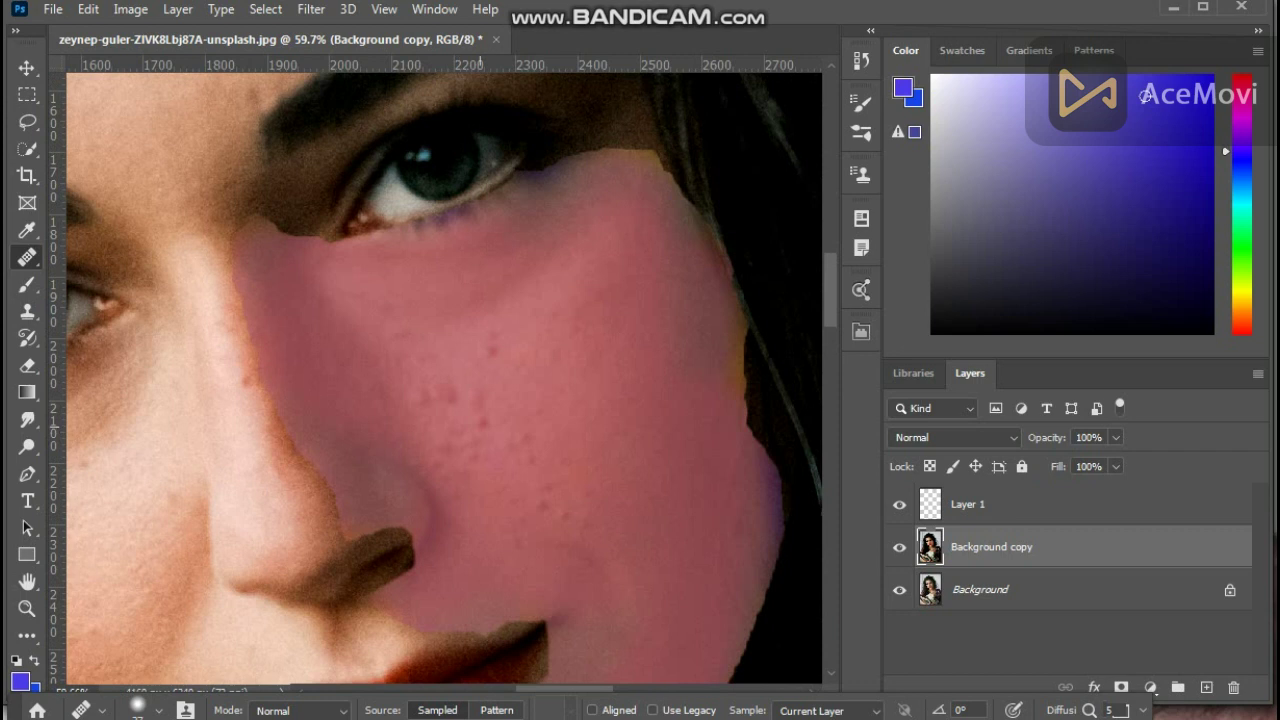
Enlarge the Healing Brush further and heal the cluster of spots in the middle of the painted cheek.
right_click(440, 428)
drag(500, 449, 516, 449)
click(448, 405)
drag(471, 407, 479, 388)
Set the Healing Brush size to 49 px and heal the remaining spots on the lower painted cheek.
right_click(546, 428)
drag(612, 473, 620, 473)
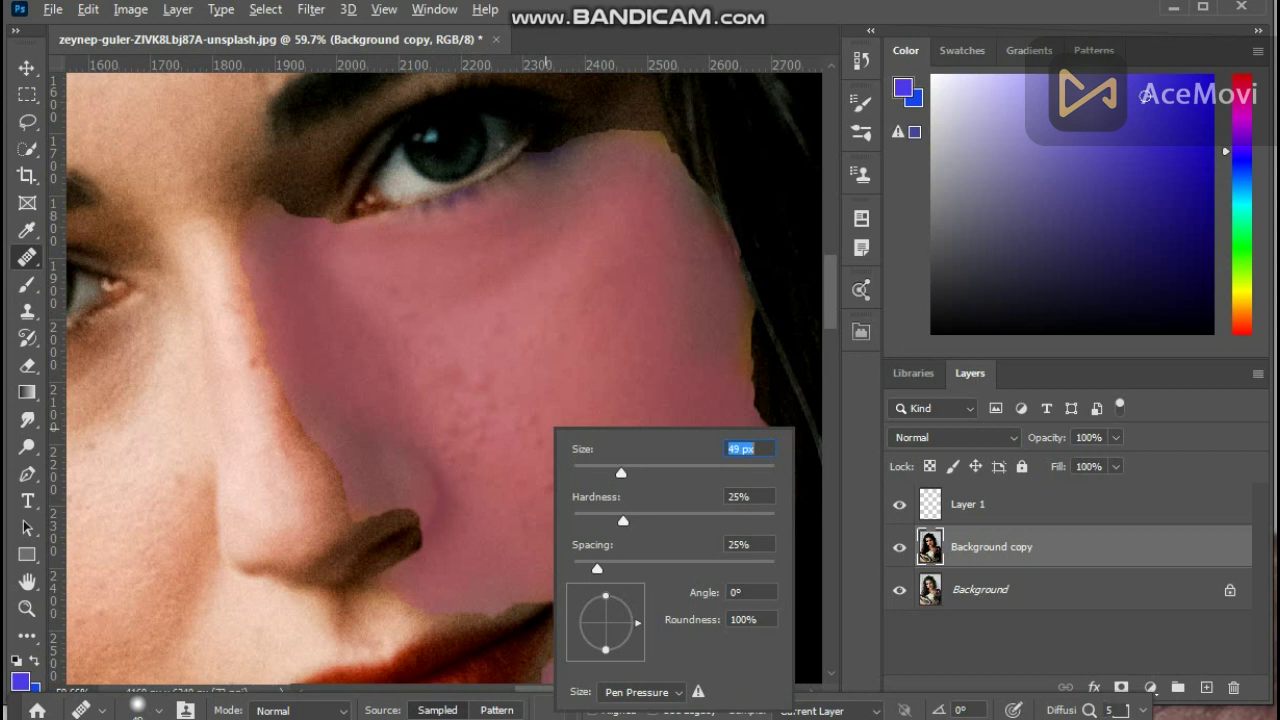
click(495, 411)
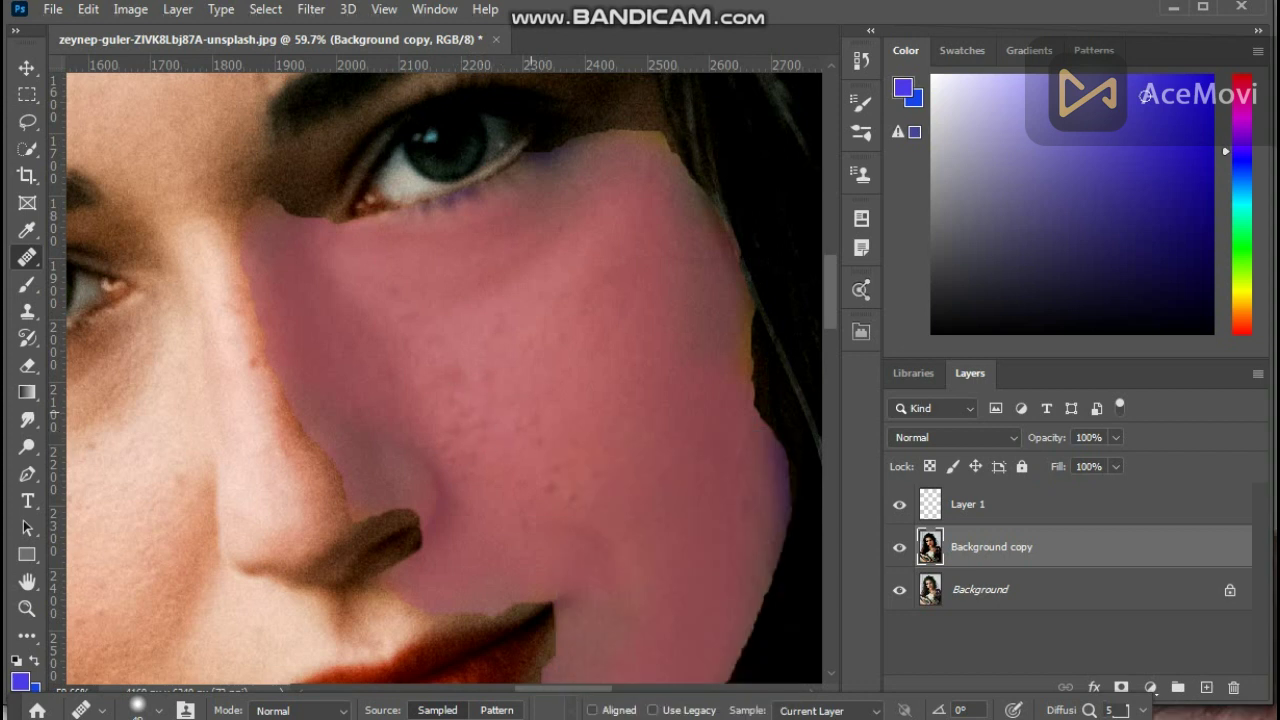
scroll(543, 495, down, 2)
scroll(543, 495, down, 2)
scroll(543, 495, up, 3)
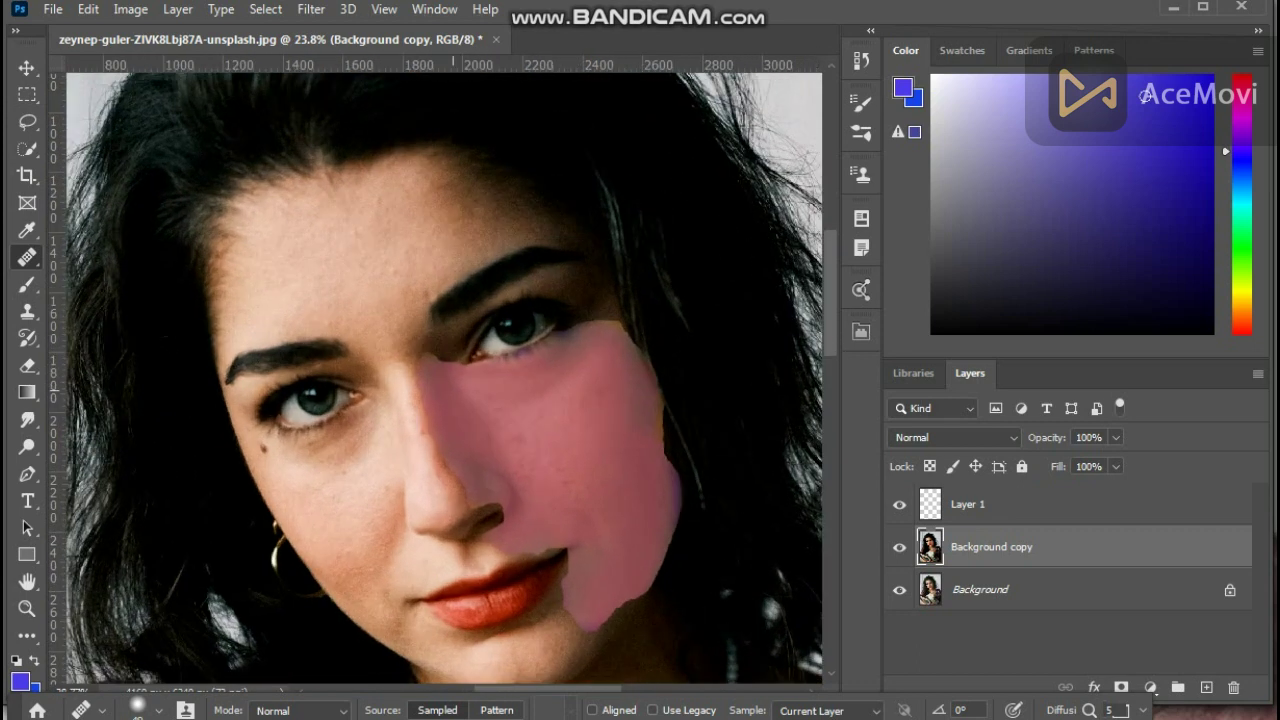
scroll(575, 508, up, 1)
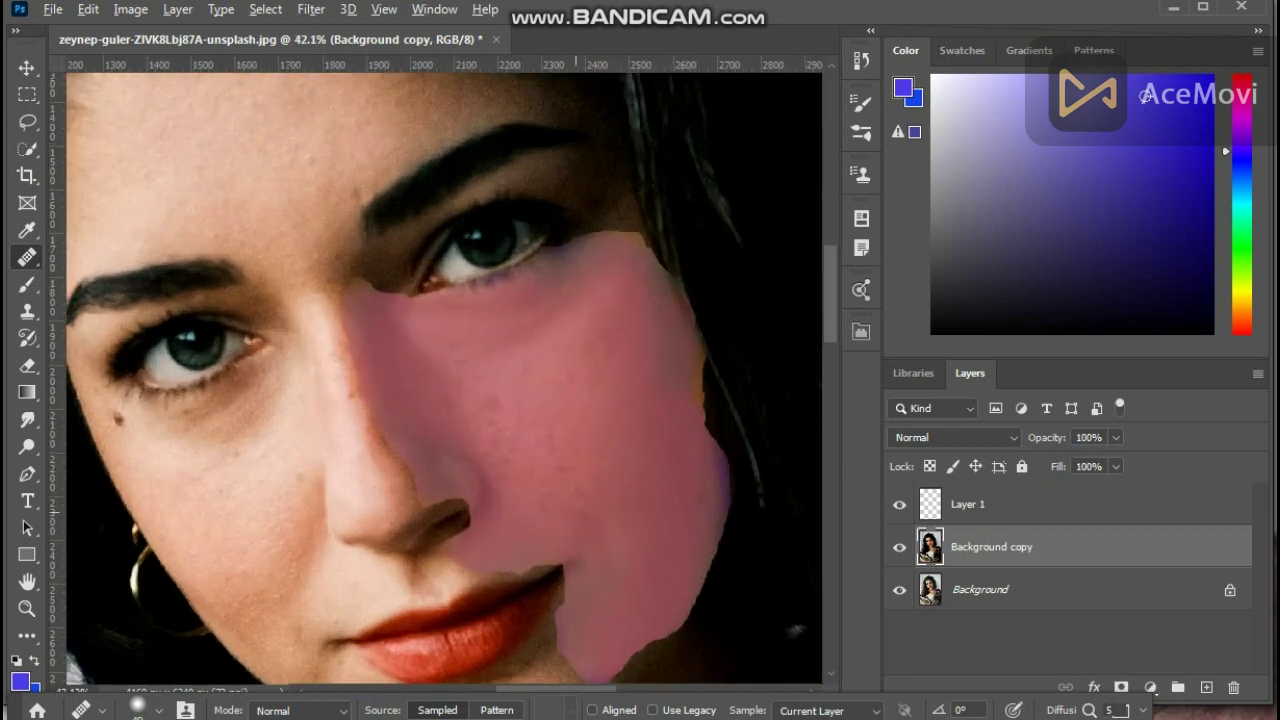
scroll(570, 500, down, 1)
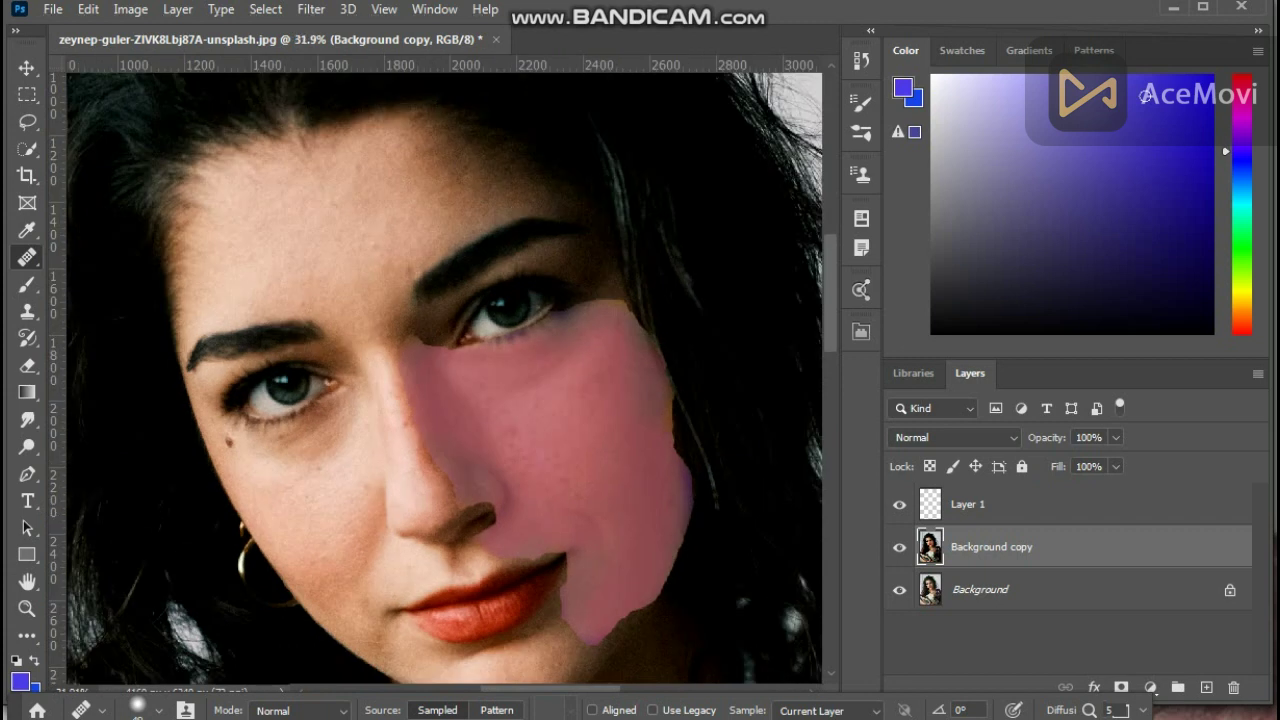
Try the Soft Light blend mode on the Background copy layer with its fill kept at 100%.
click(1116, 467)
mouse_move(1116, 490)
mouse_down()
mouse_move(1040, 490)
mouse_move(1118, 490)
mouse_up()
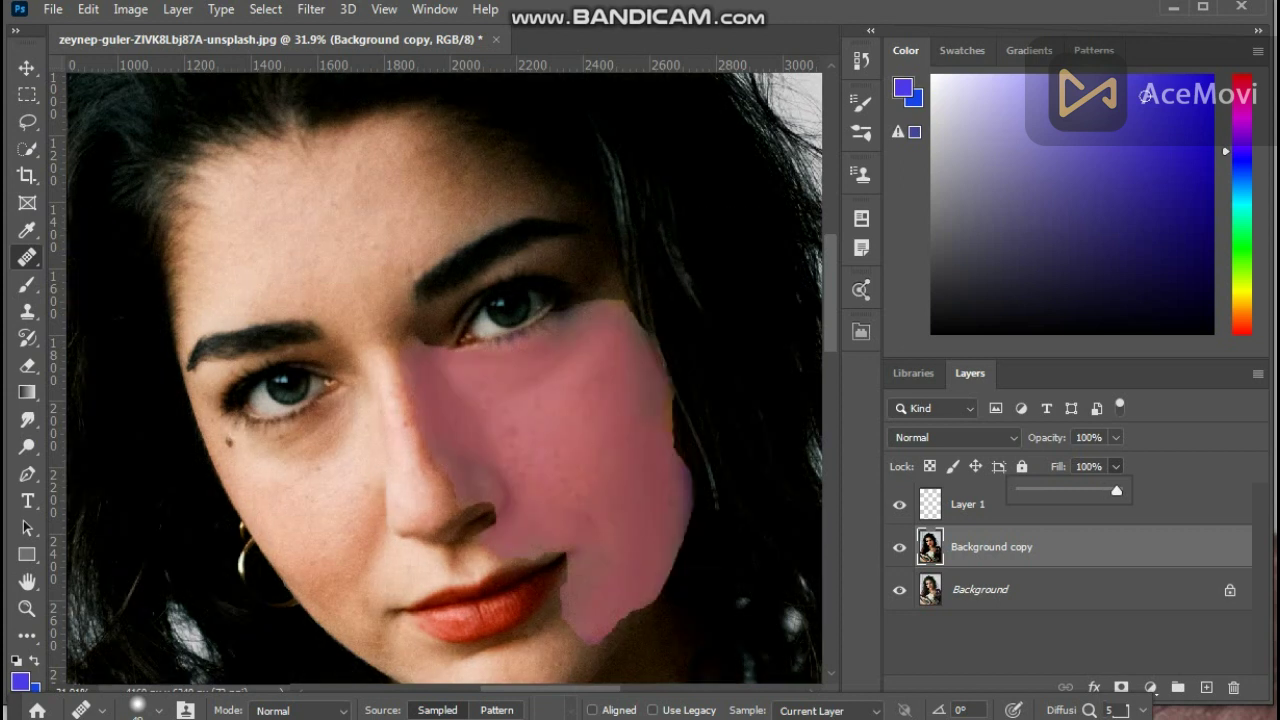
click(955, 437)
click(912, 476)
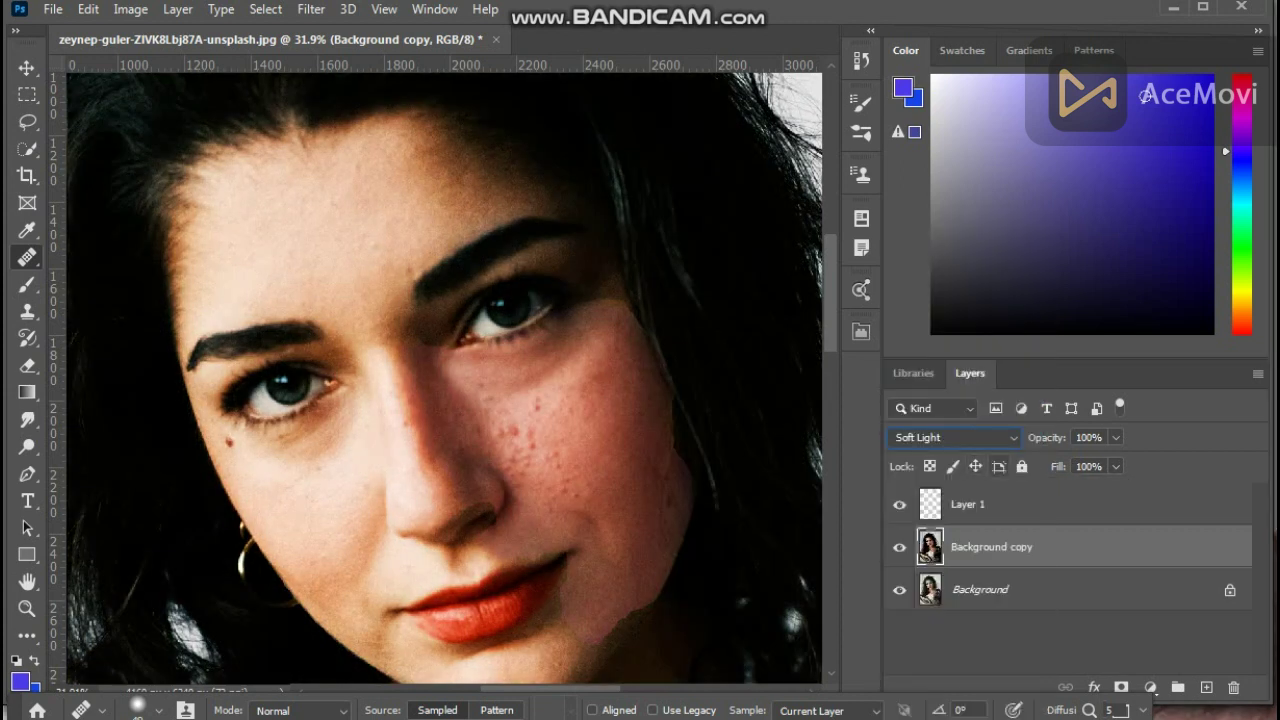
Set the Background copy layer's blend mode to Pin Light.
click(955, 437)
click(912, 477)
key(Down)
key(Down)
key(Down)
key(Down)
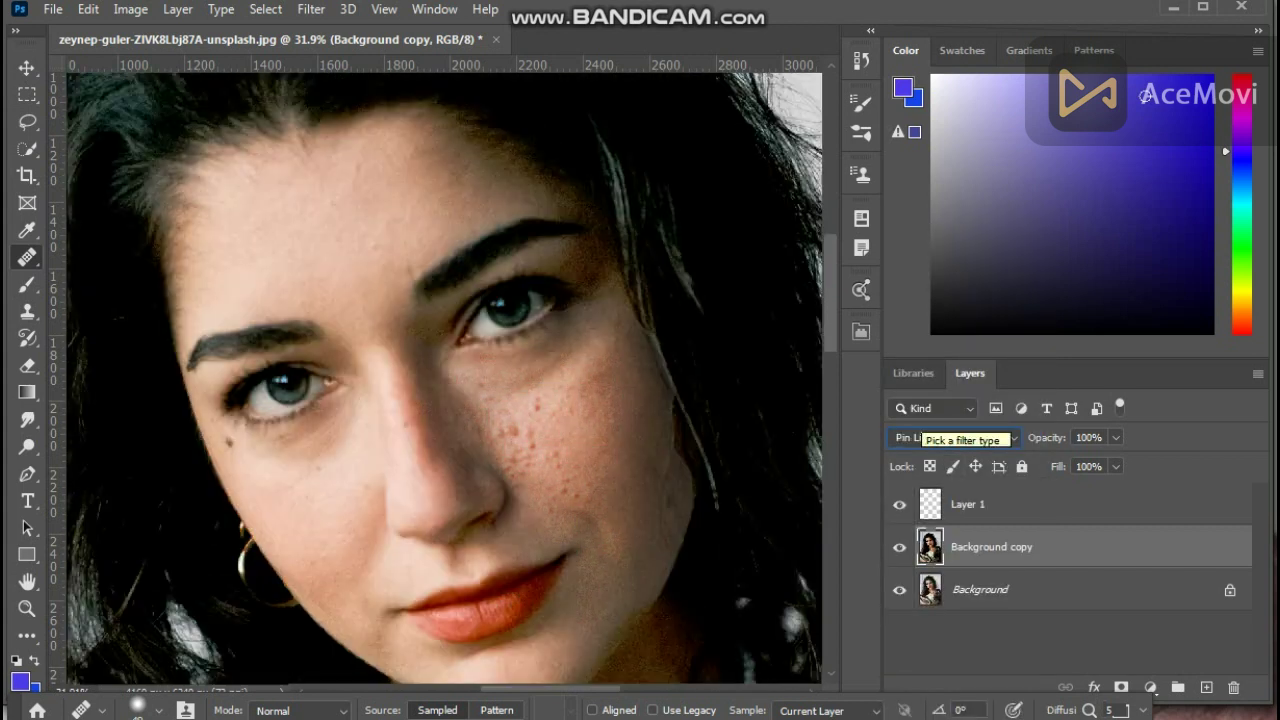
Try the blend modes from Pin Light to Luminosity on the Background copy layer, settle on Saturation and compare with the layer hidden.
key(Down)
key(Up)
key(Down)
key(Down)
key(Down)
key(Down)
key(Down)
key(Down)
key(Down)
key(Down)
key(Down)
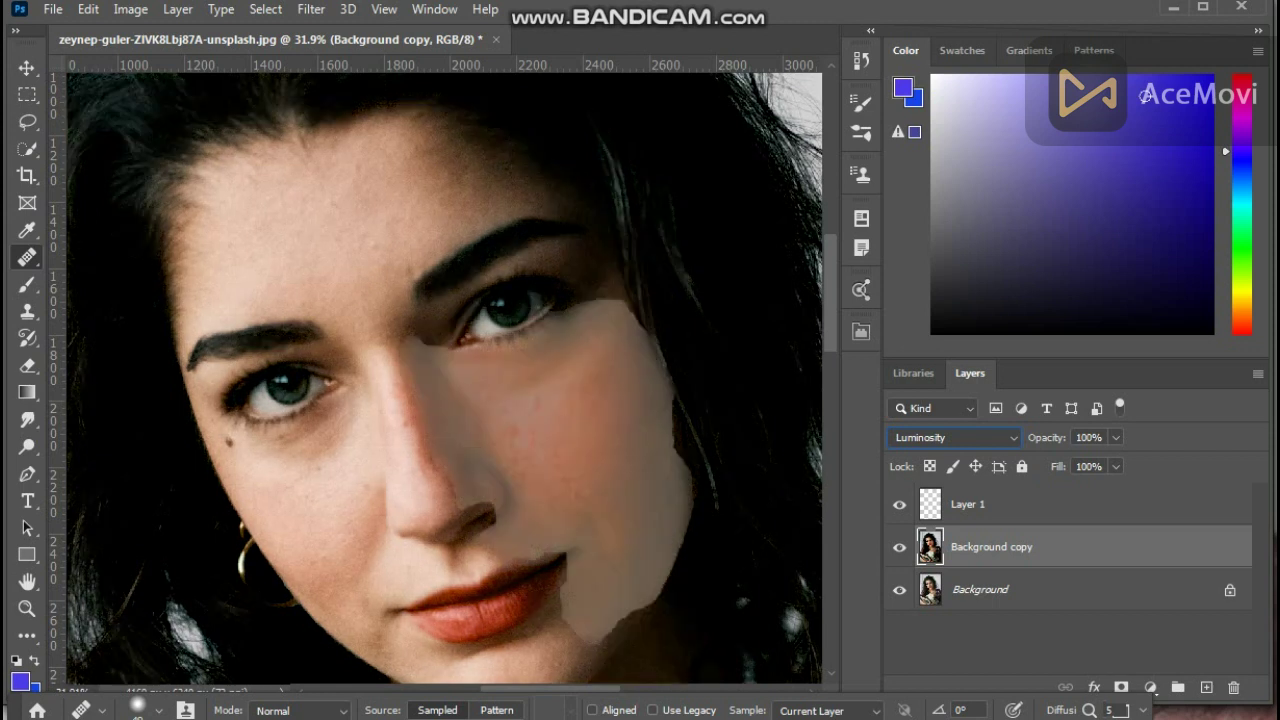
key(Up)
key(Up)
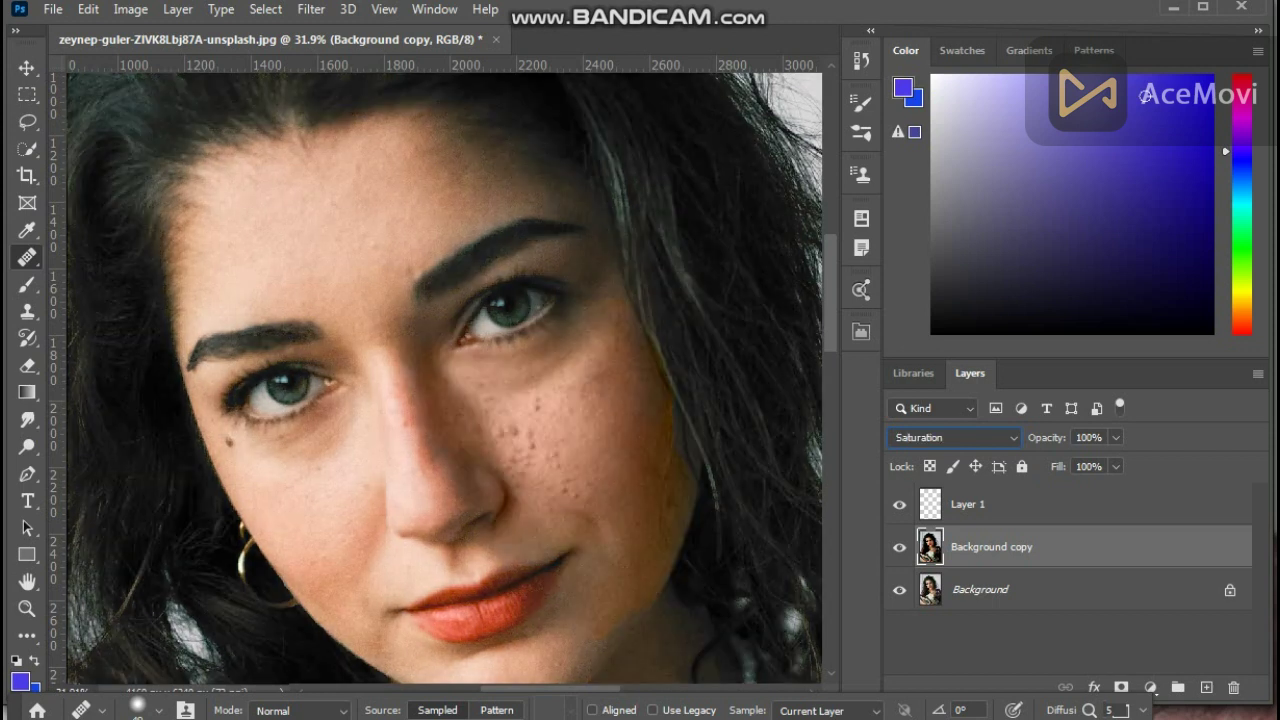
click(899, 548)
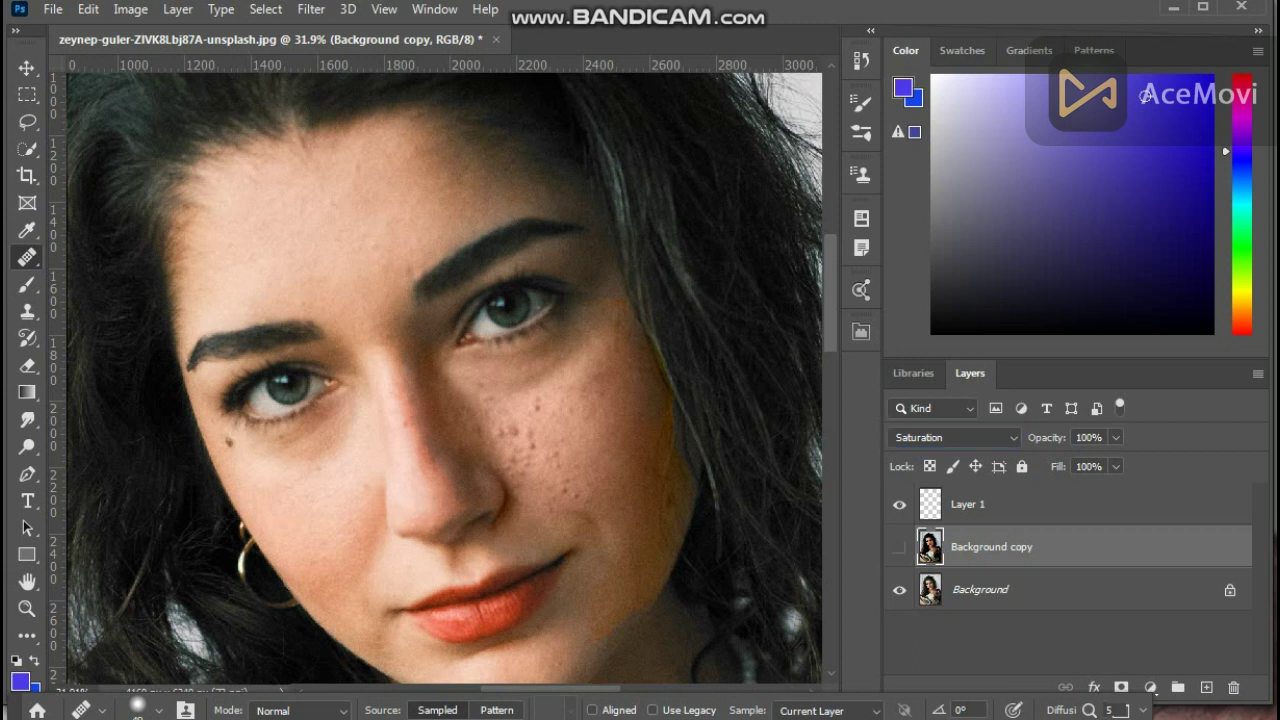
click(899, 548)
Try the Hard Light blend mode on the Background copy layer and compare the face with the layer hidden and shown.
click(984, 438)
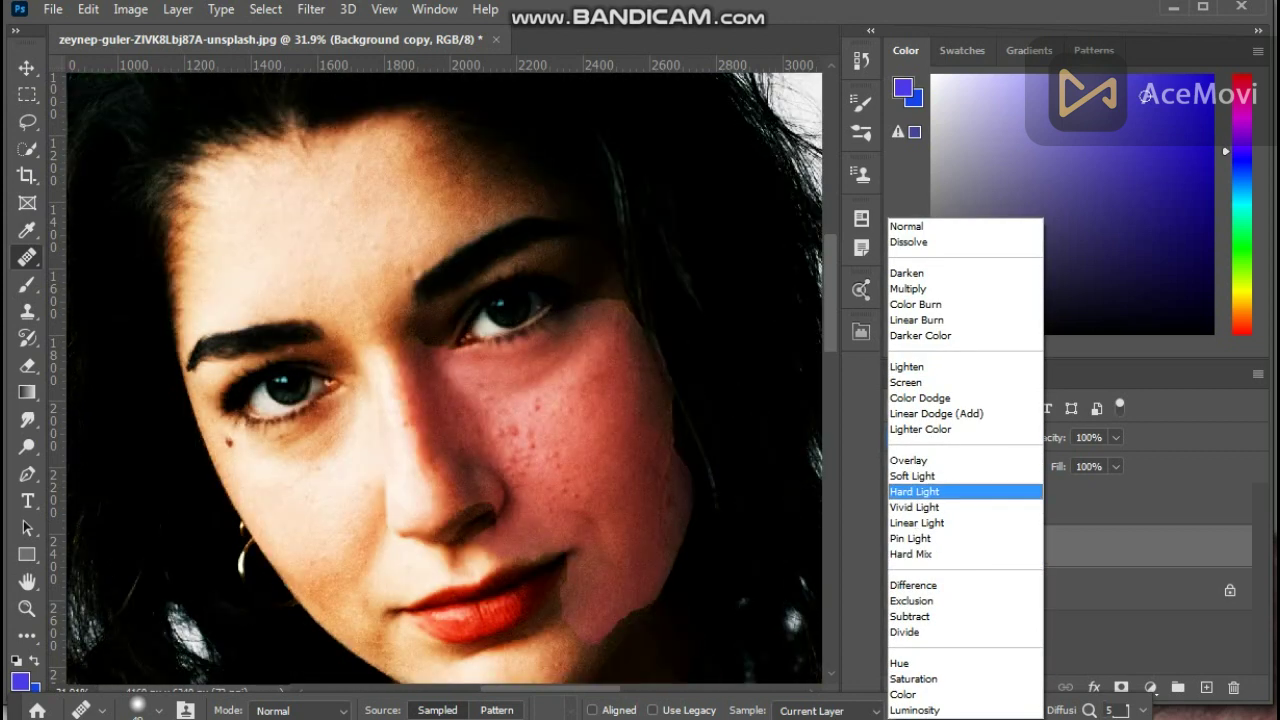
key(Return)
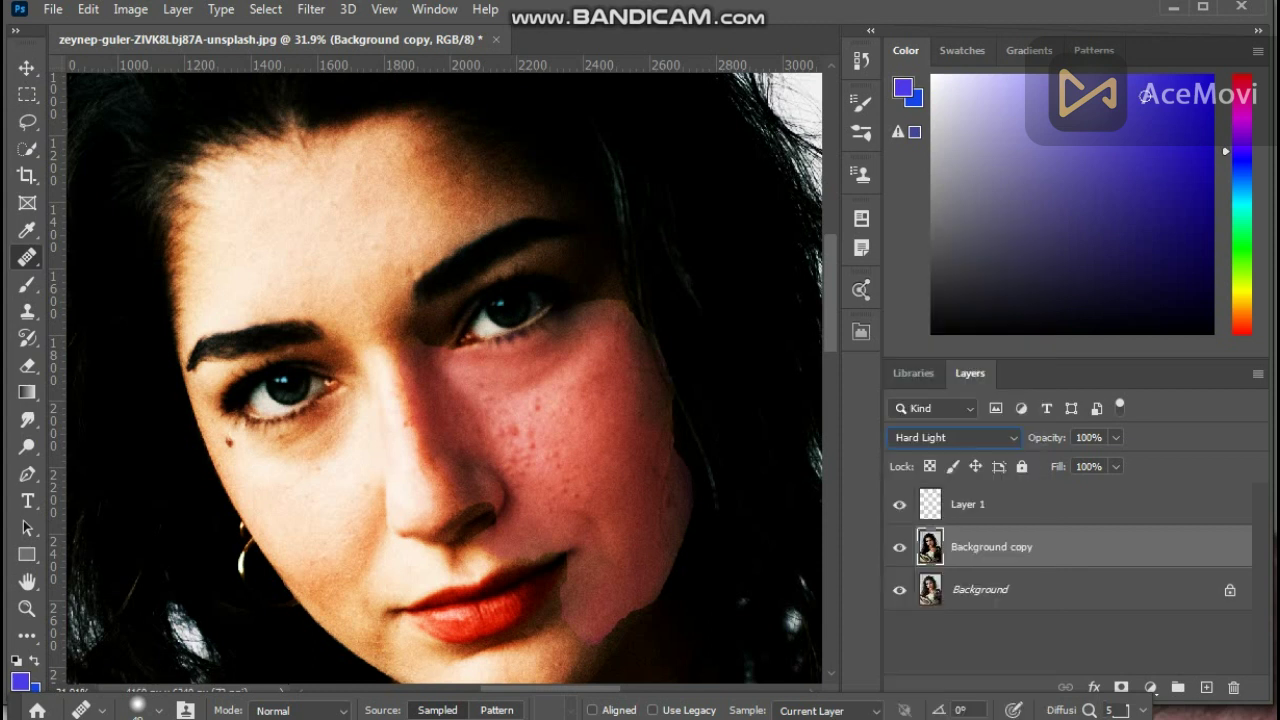
scroll(443, 370, down, 2)
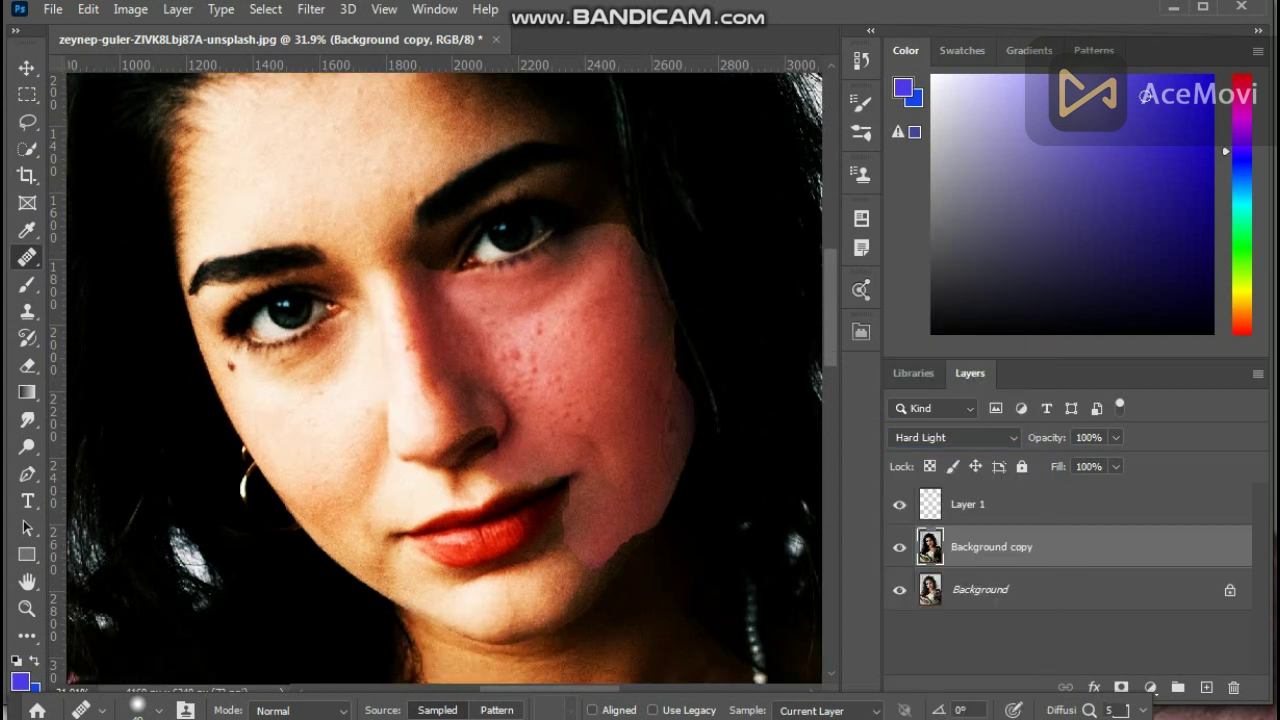
click(899, 547)
click(899, 547)
drag(648, 503, 660, 478)
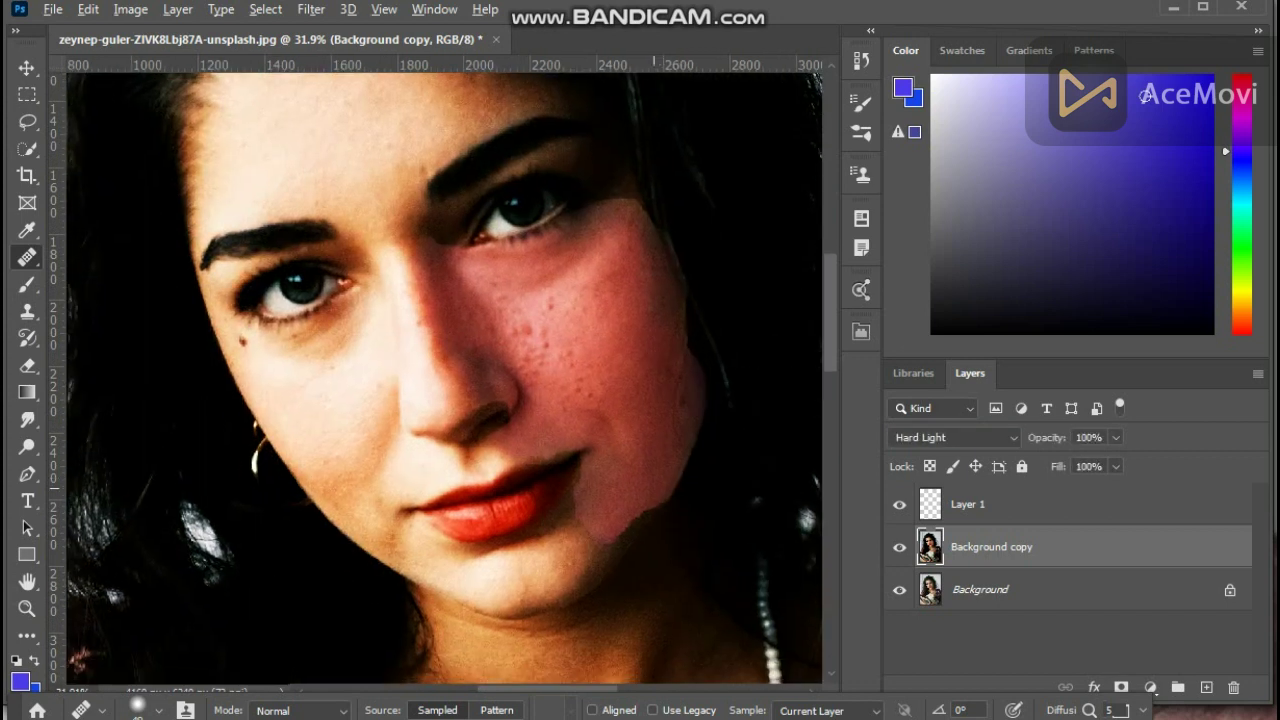
scroll(654, 488, down, 6)
scroll(654, 488, up, 4)
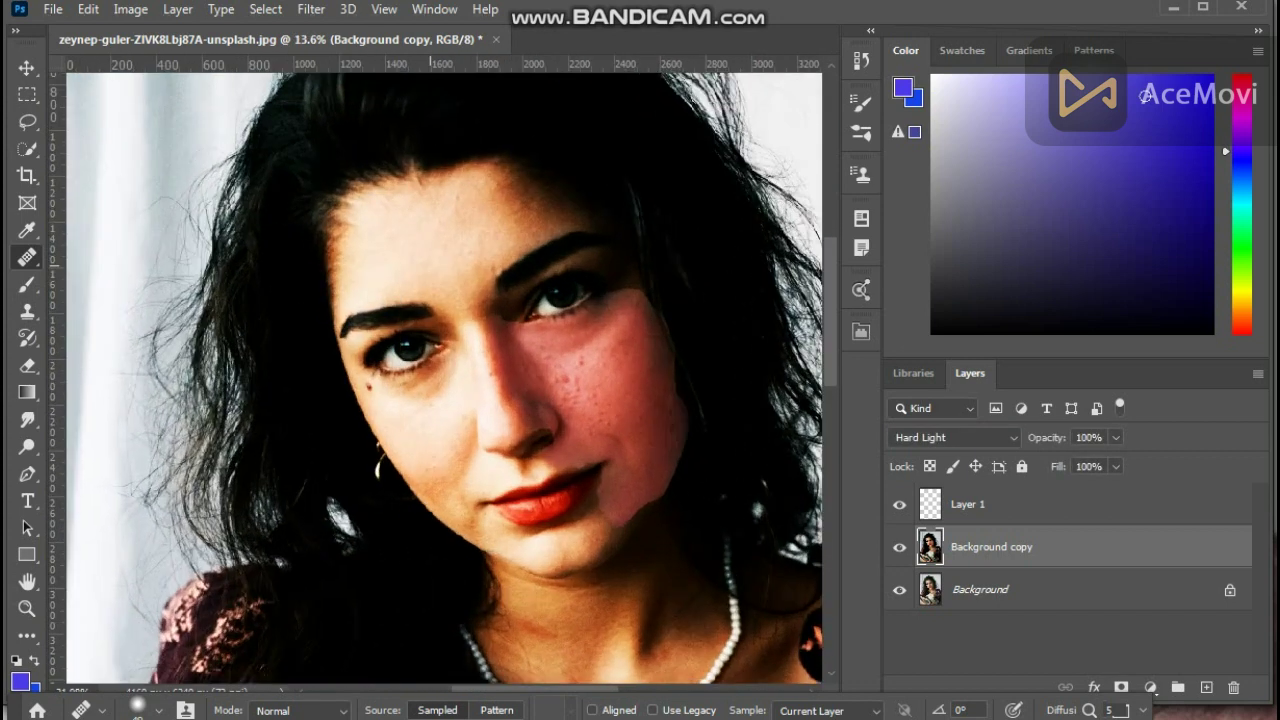
scroll(650, 440, up, 3)
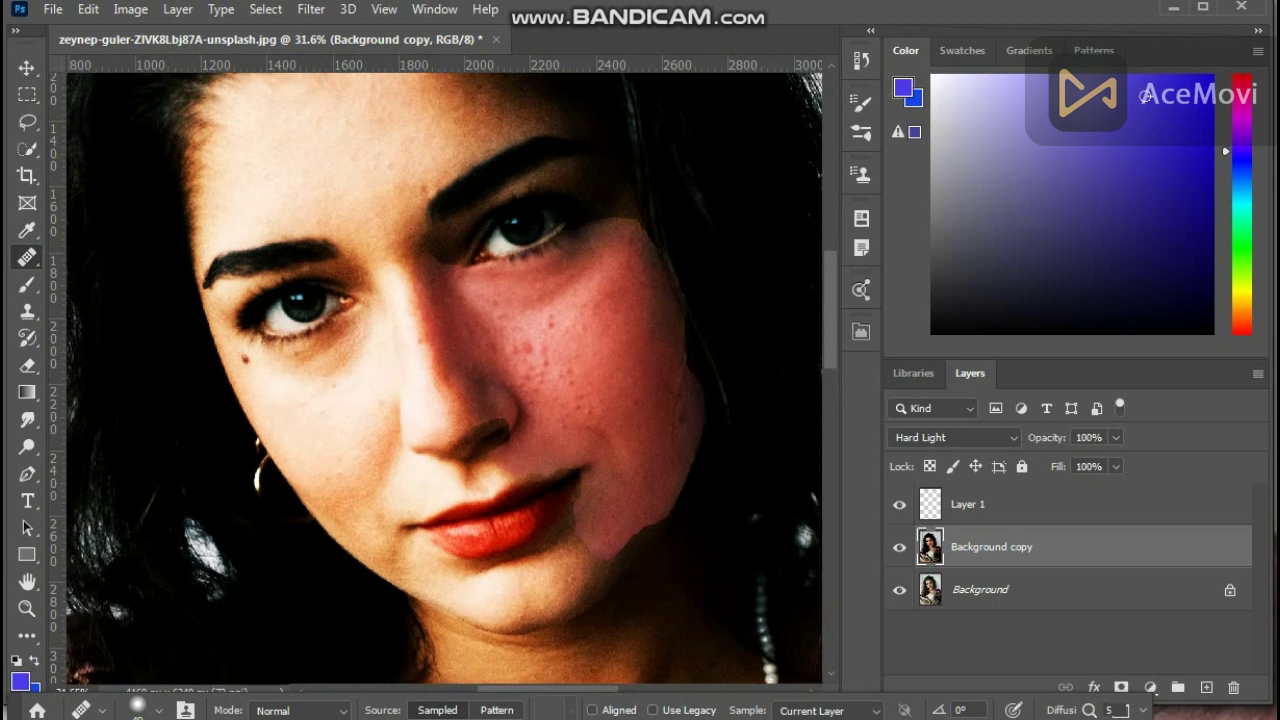
Try the Soft Light, Color Dodge, Linear Burn and Darken blend modes on the Background copy layer.
click(955, 437)
click(943, 477)
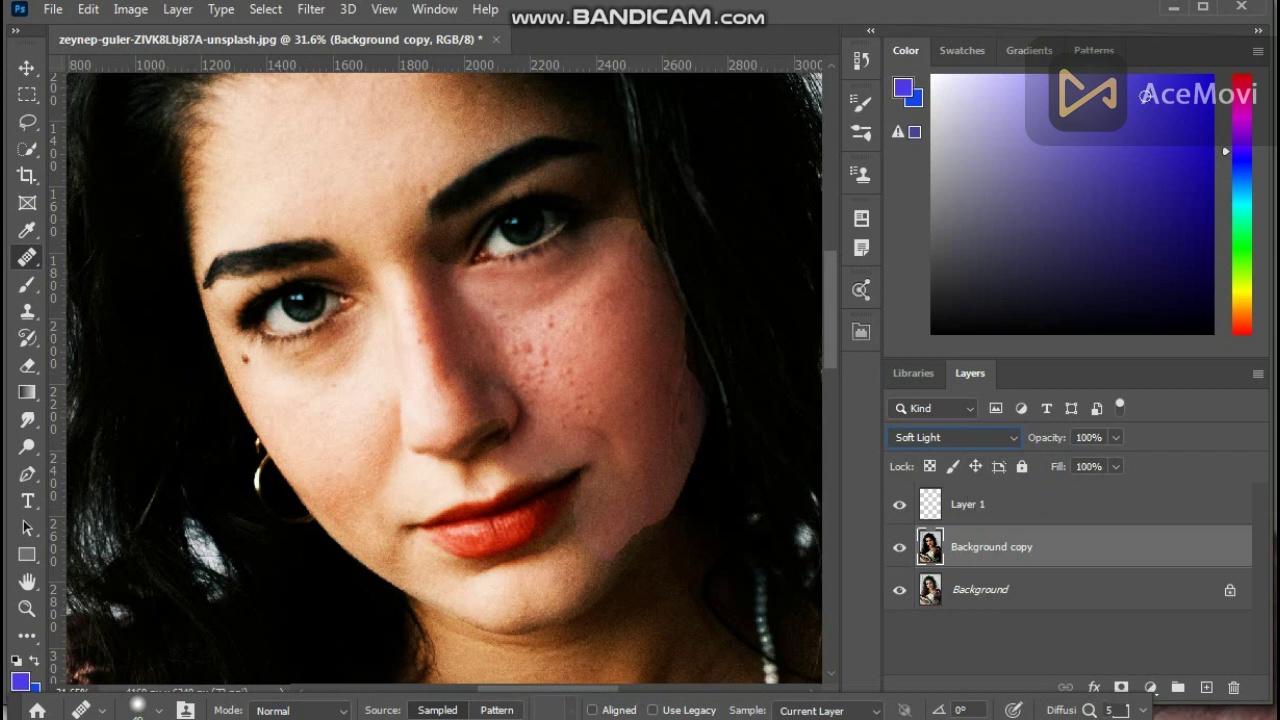
click(955, 437)
click(940, 397)
key(Up)
key(Up)
key(Up)
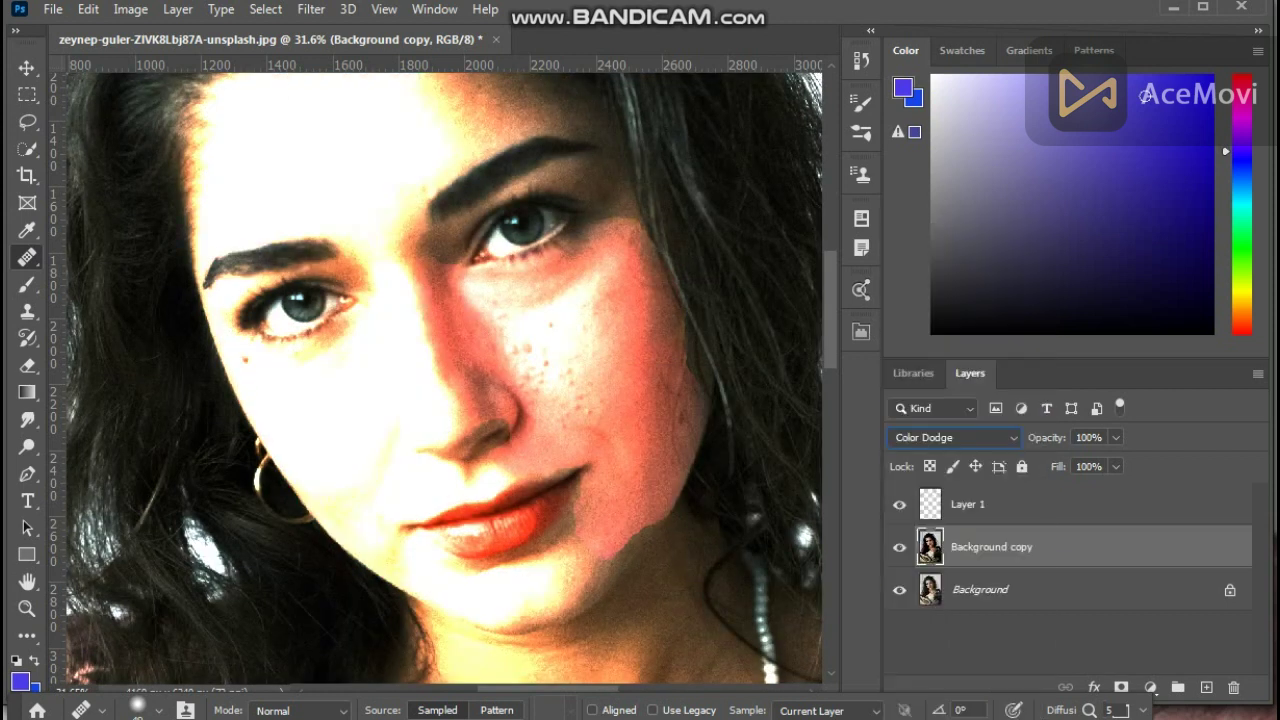
key(Up)
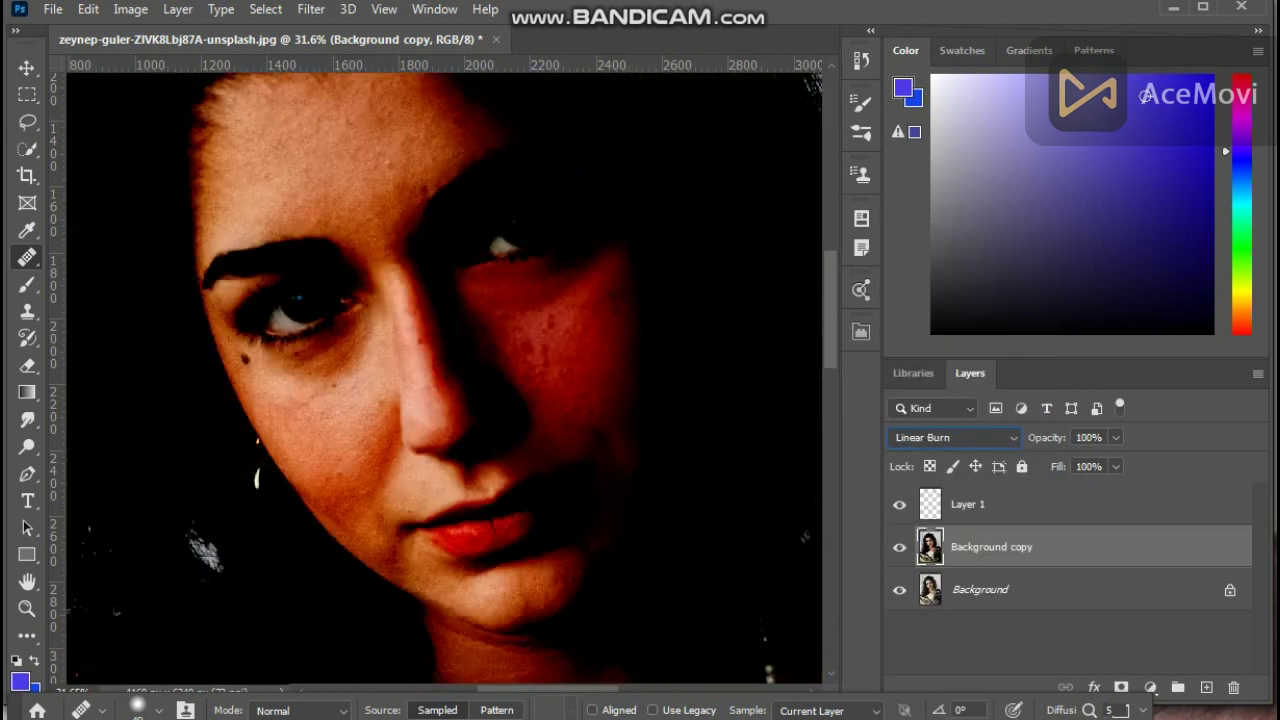
key(Up)
key(Up)
key(Up)
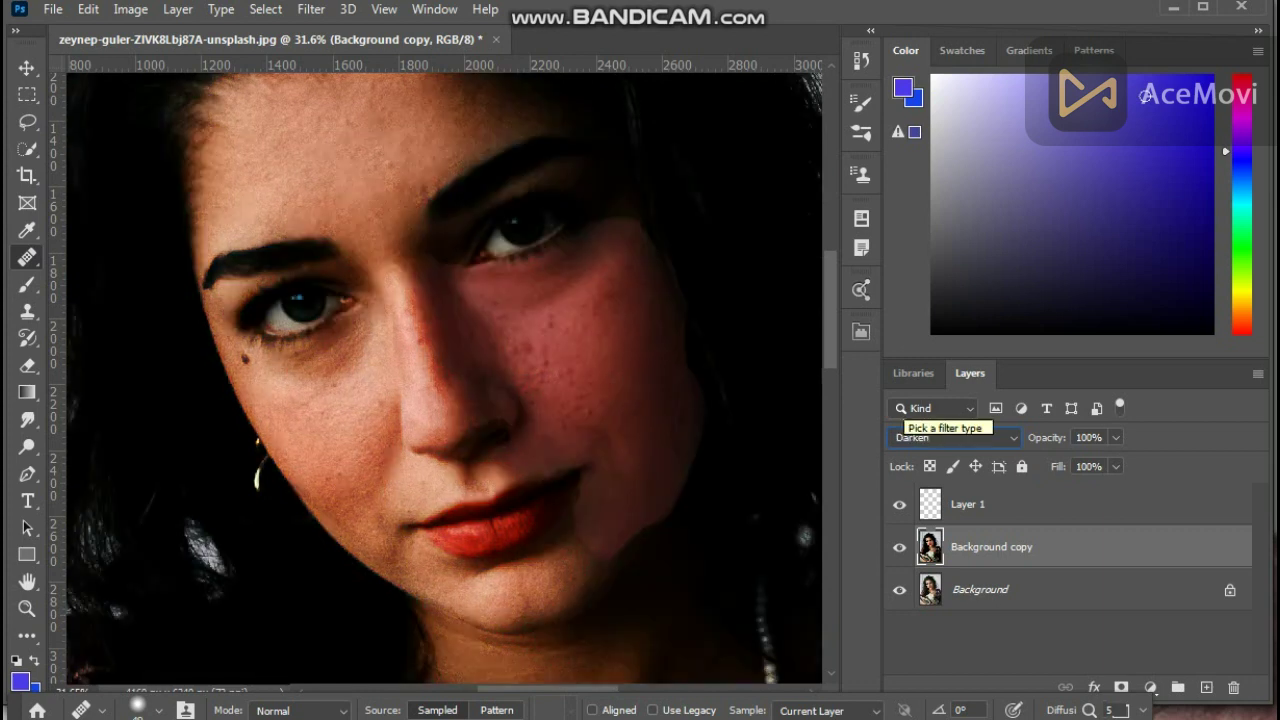
Try the Multiply blend mode on the Background copy layer with its fill reduced to 54%.
key(Down)
key(Return)
key(l)
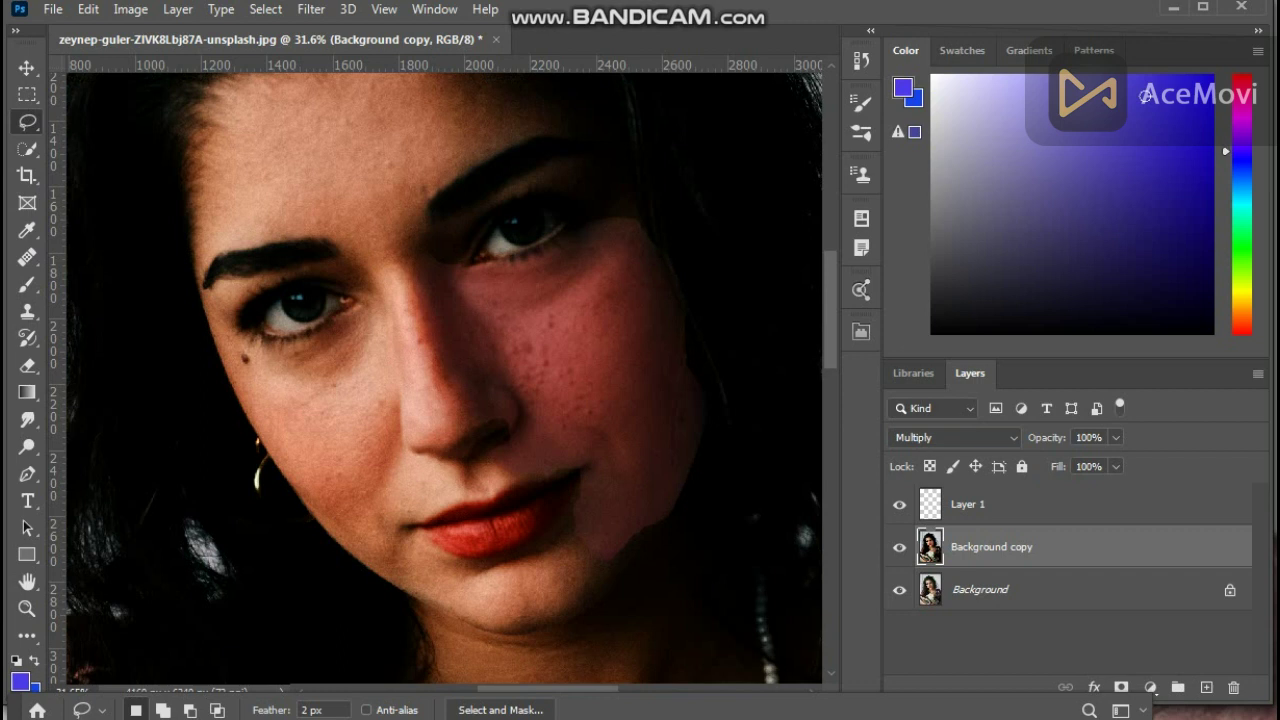
click(1115, 466)
drag(1115, 490, 1066, 490)
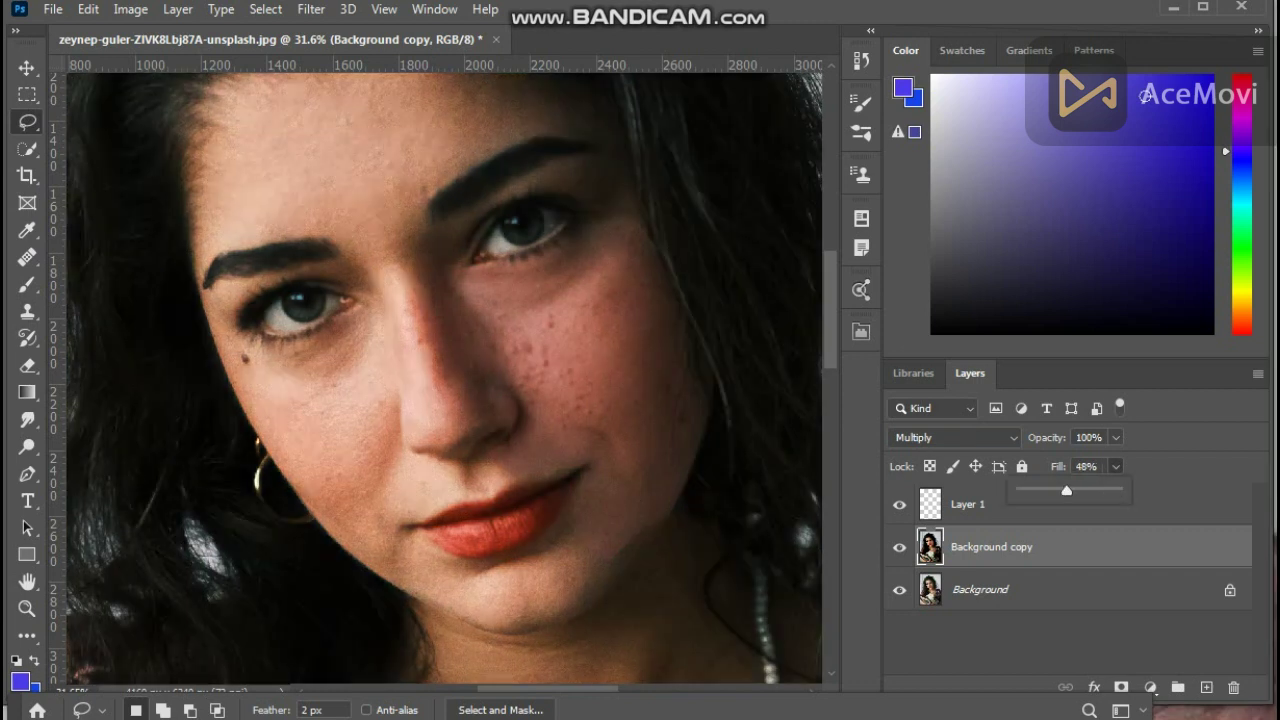
mouse_move(1063, 490)
mouse_down()
mouse_move(1094, 490)
mouse_move(1072, 490)
mouse_up()
Set the Background copy layer's blend mode to Luminosity and its fill to 38%.
click(956, 437)
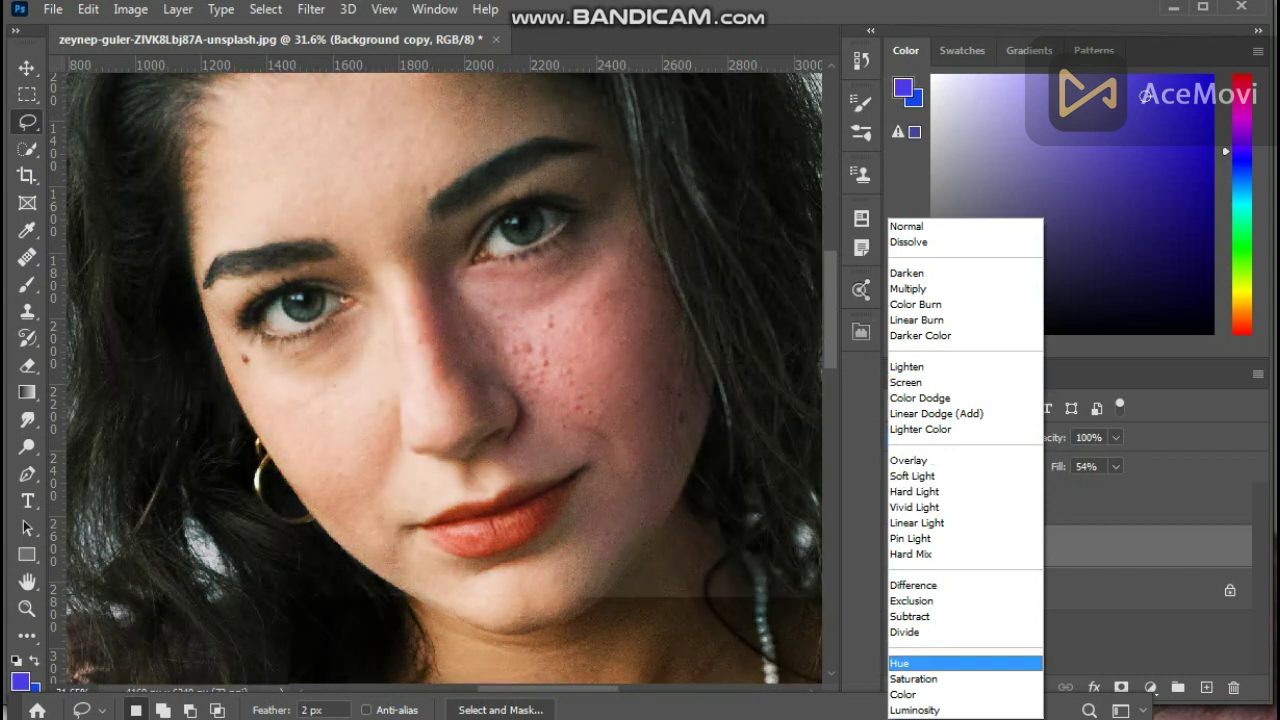
click(915, 710)
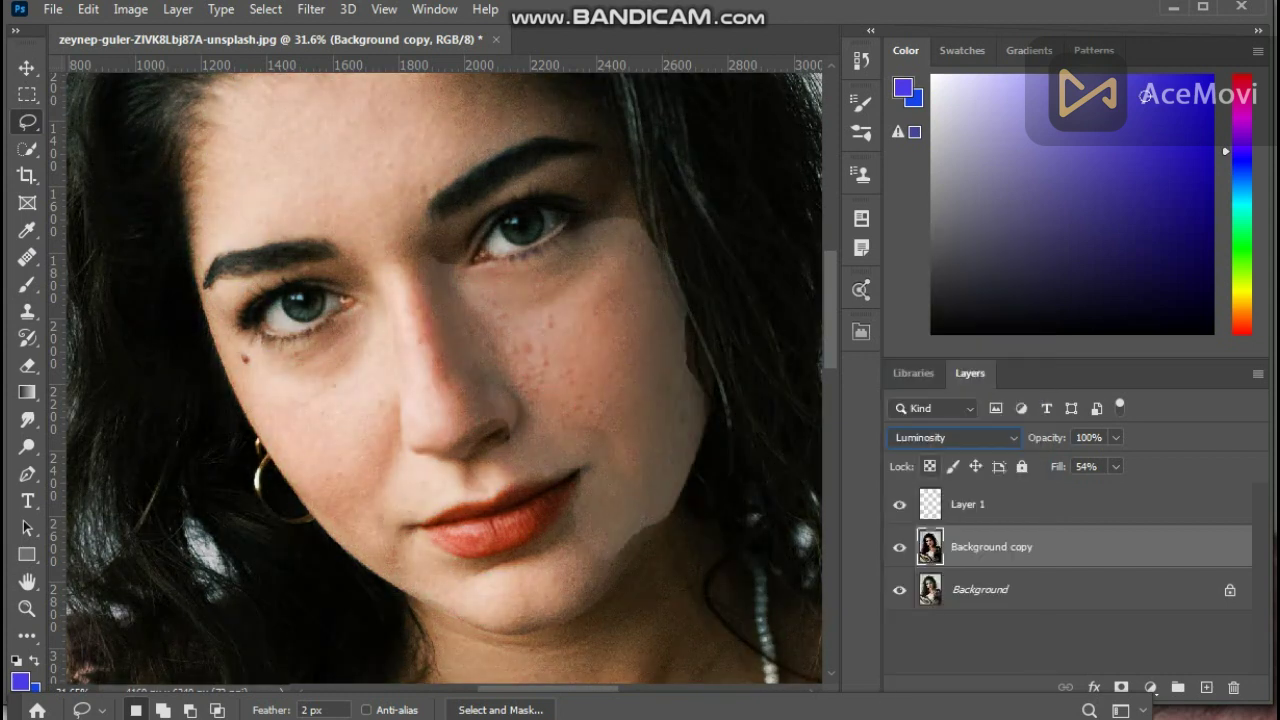
mouse_move(1116, 490)
mouse_down()
mouse_move(1079, 490)
mouse_move(1101, 490)
mouse_up()
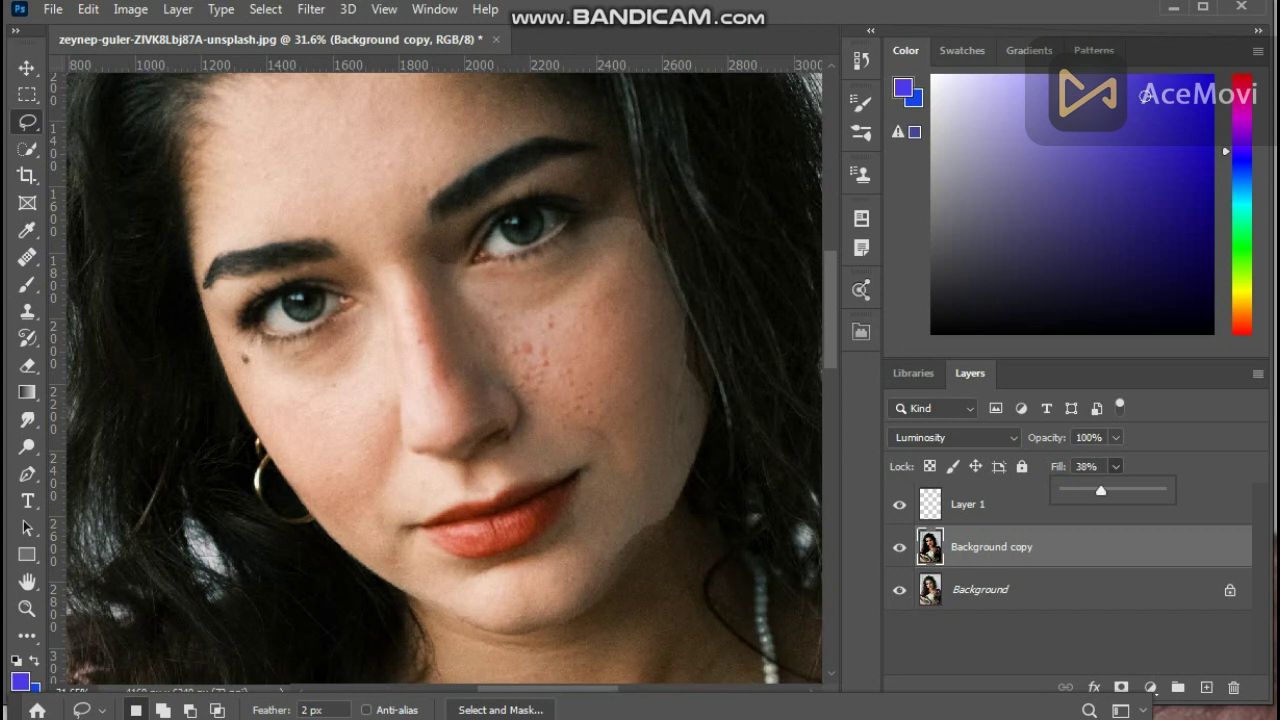
key(Return)
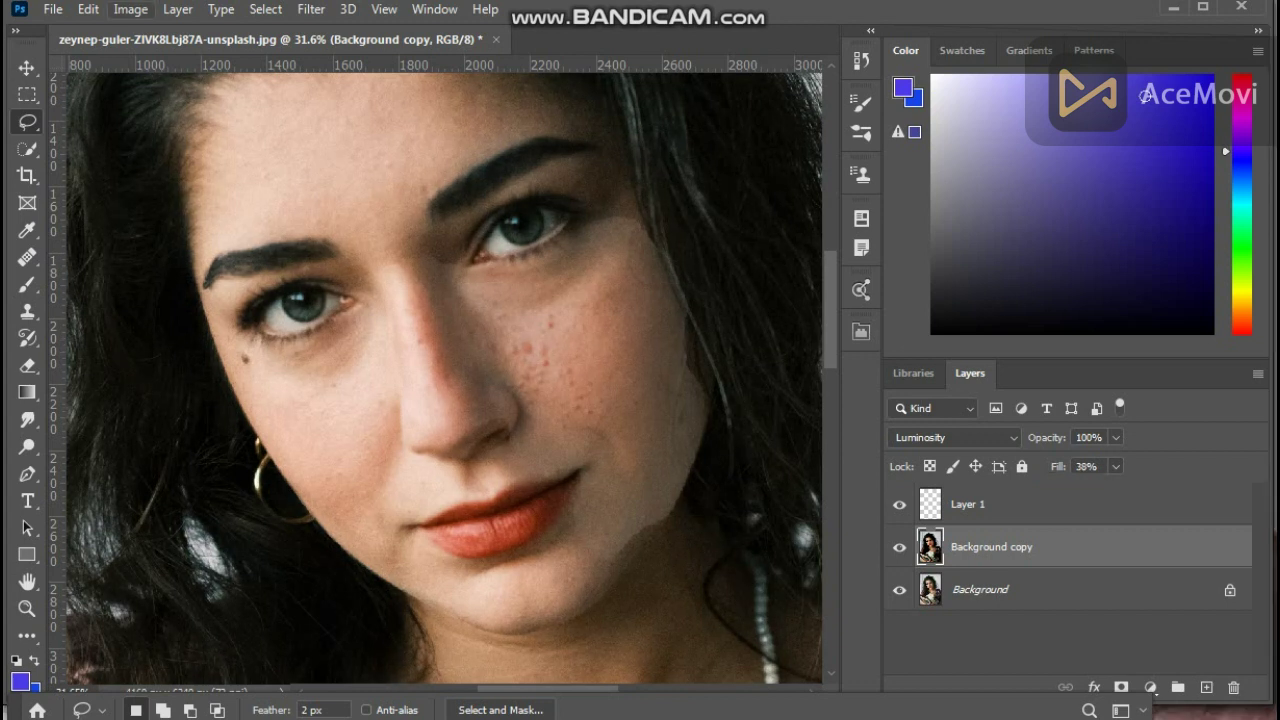
Merge the Background copy layer down into the Background layer and inspect the whole face.
click(178, 10)
click(178, 10)
key(ctrl+z)
scroll(500, 370, down, 5)
scroll(500, 370, up, 4)
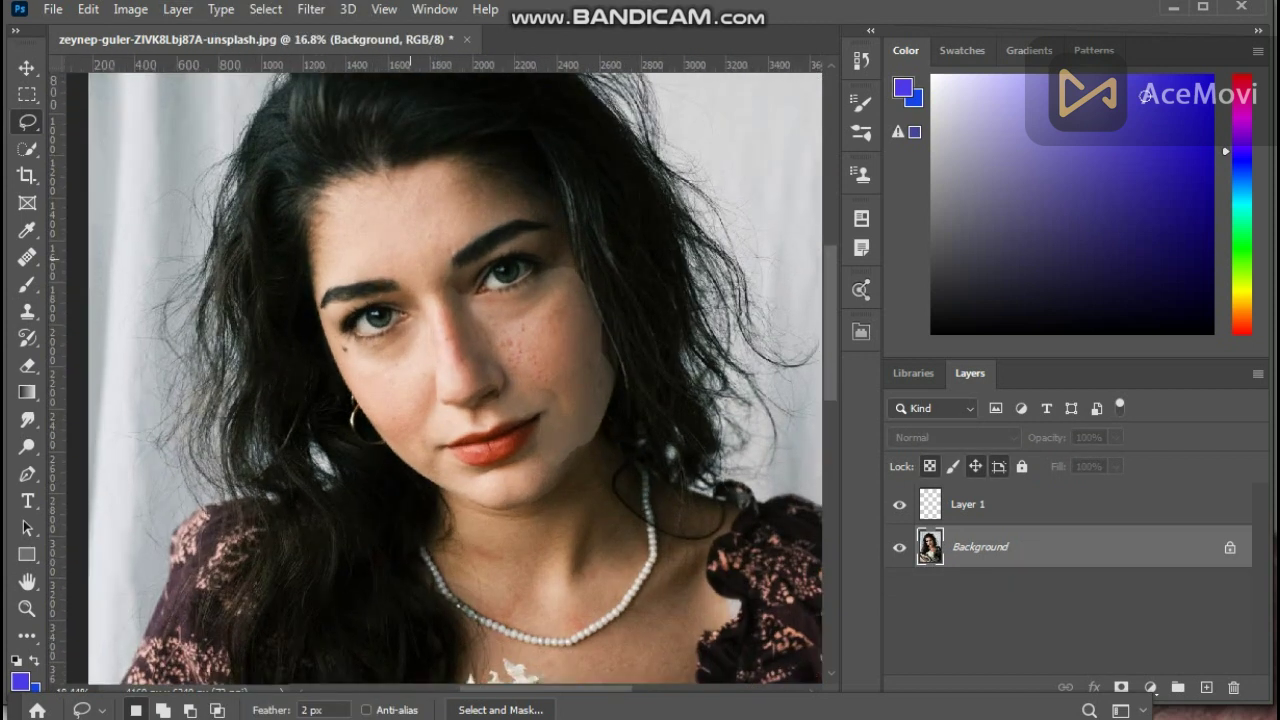
scroll(445, 370, up, 2)
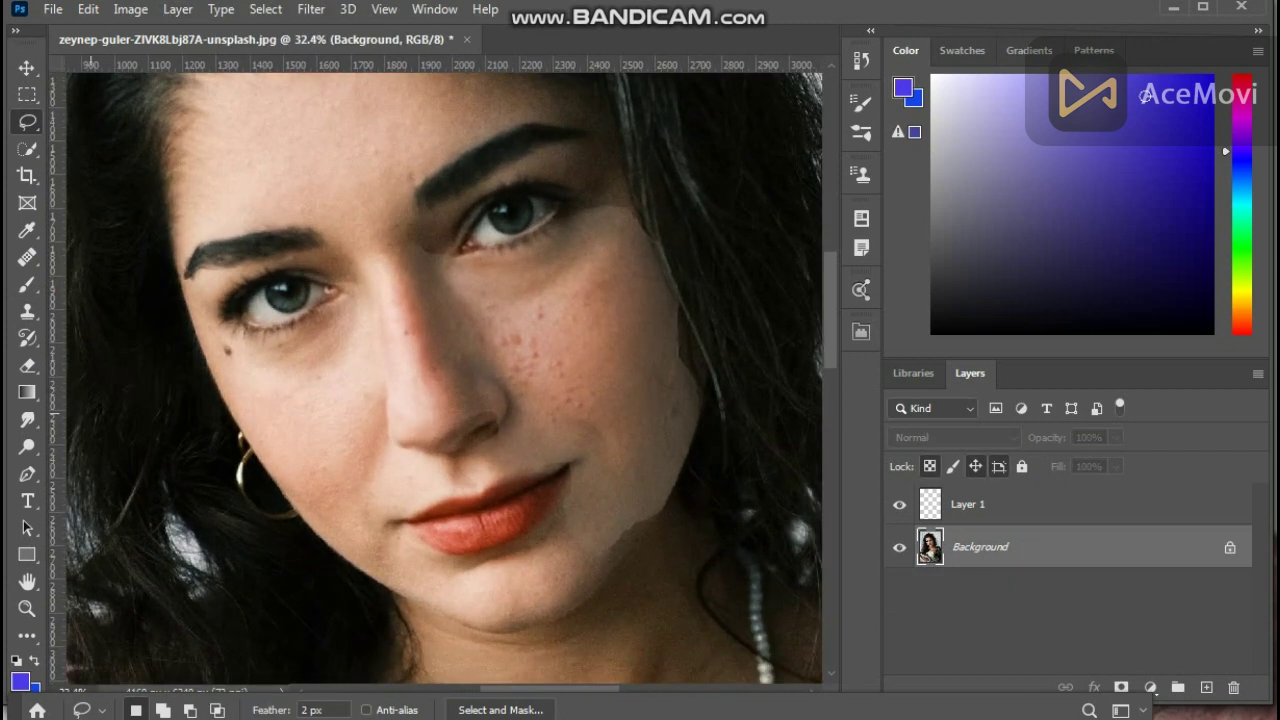
Set the Clone Stamp brush size to 99 px at the jawline, and undo the layer merge.
key(s)
scroll(657, 545, up, 3)
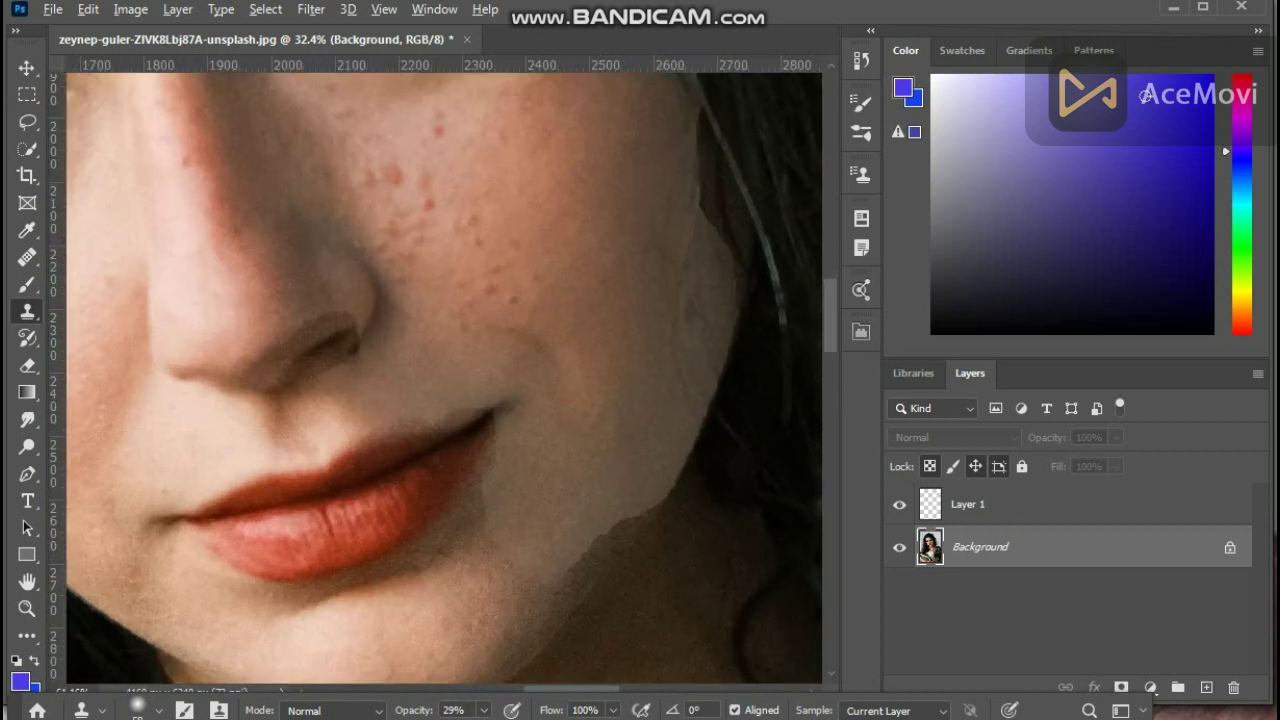
right_click(672, 480)
drag(820, 439, 847, 439)
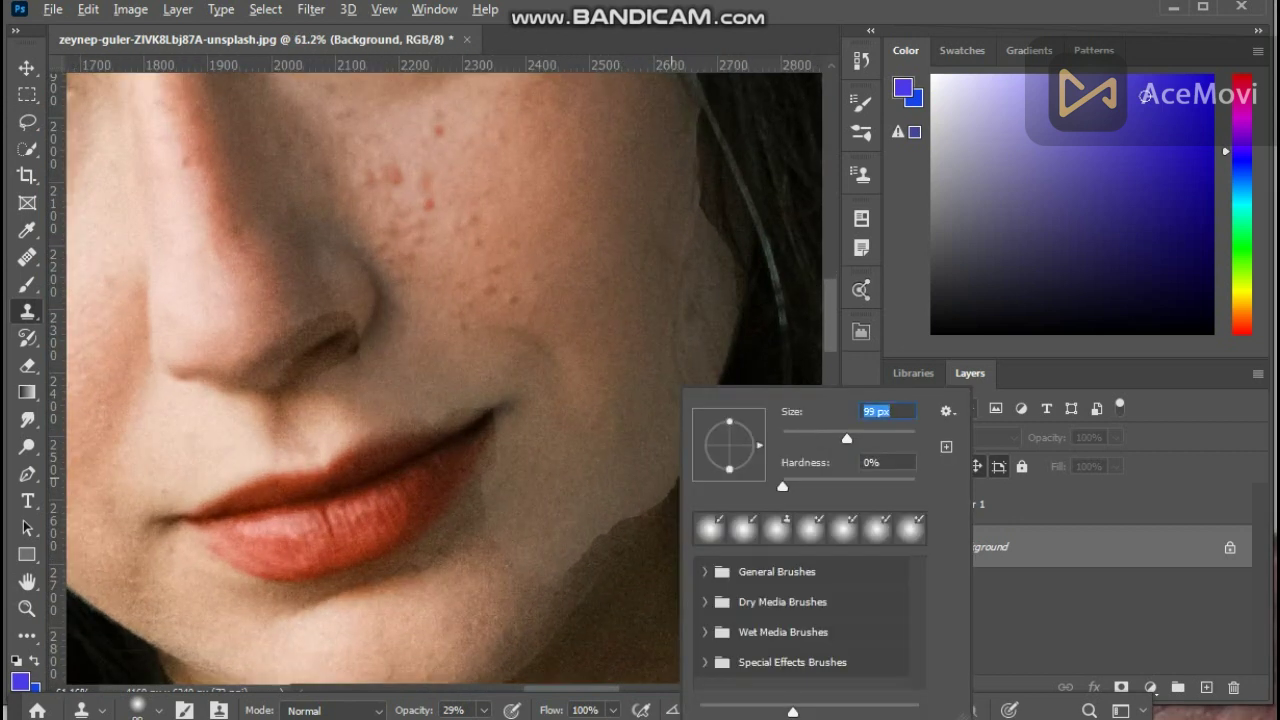
key(Return)
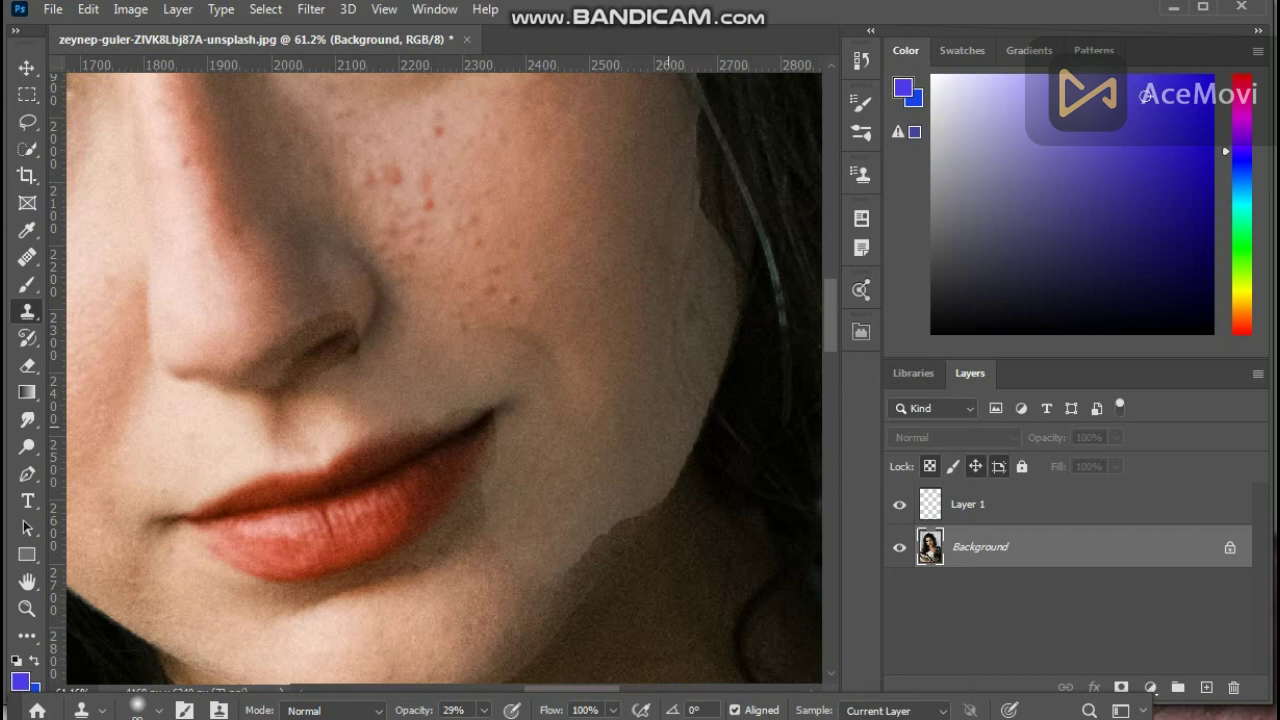
key(ctrl+z)
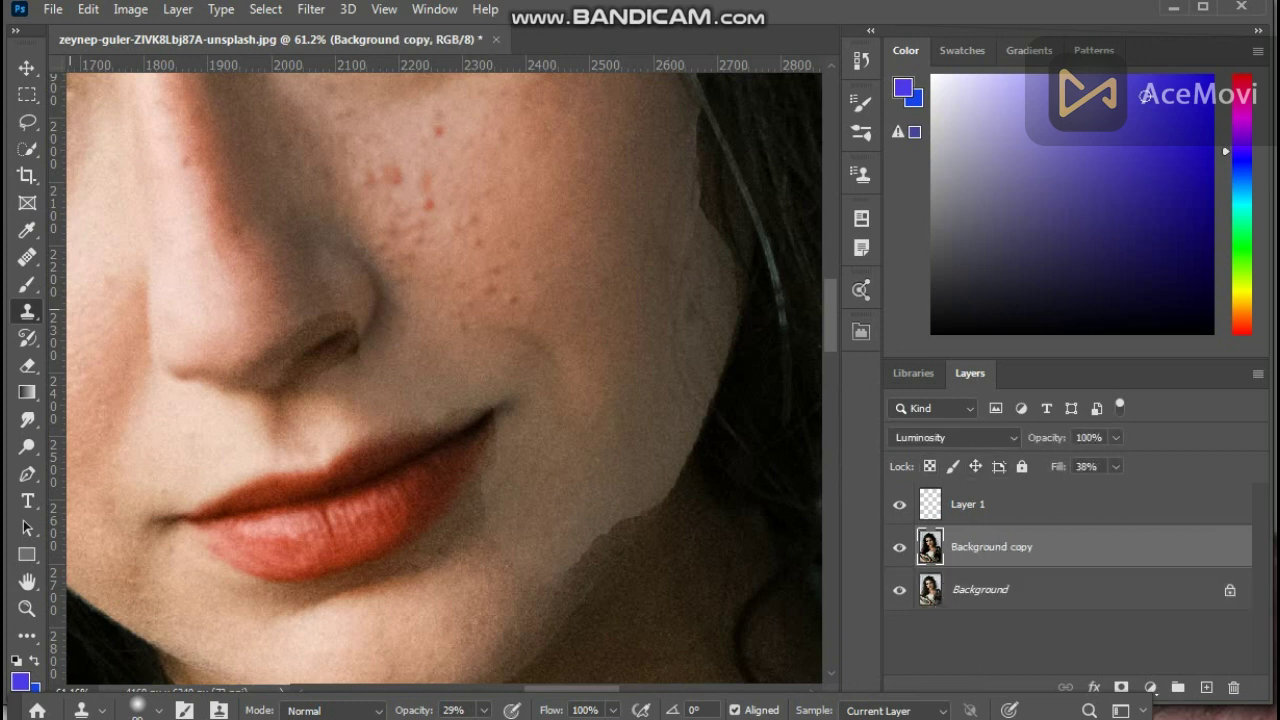
Enlarge the Eraser, set its flow to 41% and erase the Background copy's hard edge along the jawline.
click(27, 366)
right_click(630, 523)
drag(757, 438, 781, 438)
click(582, 545)
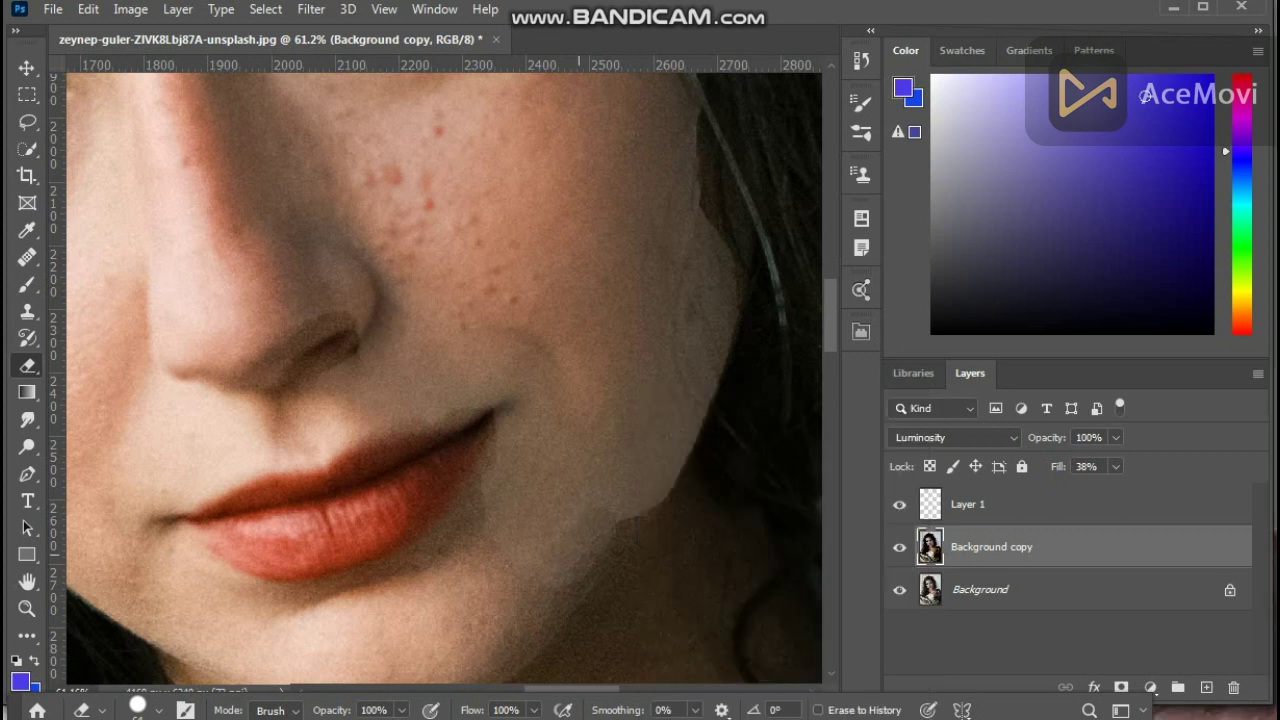
key(ctrl+z)
key(shift+4)
key(shift+1)
drag(692, 474, 686, 488)
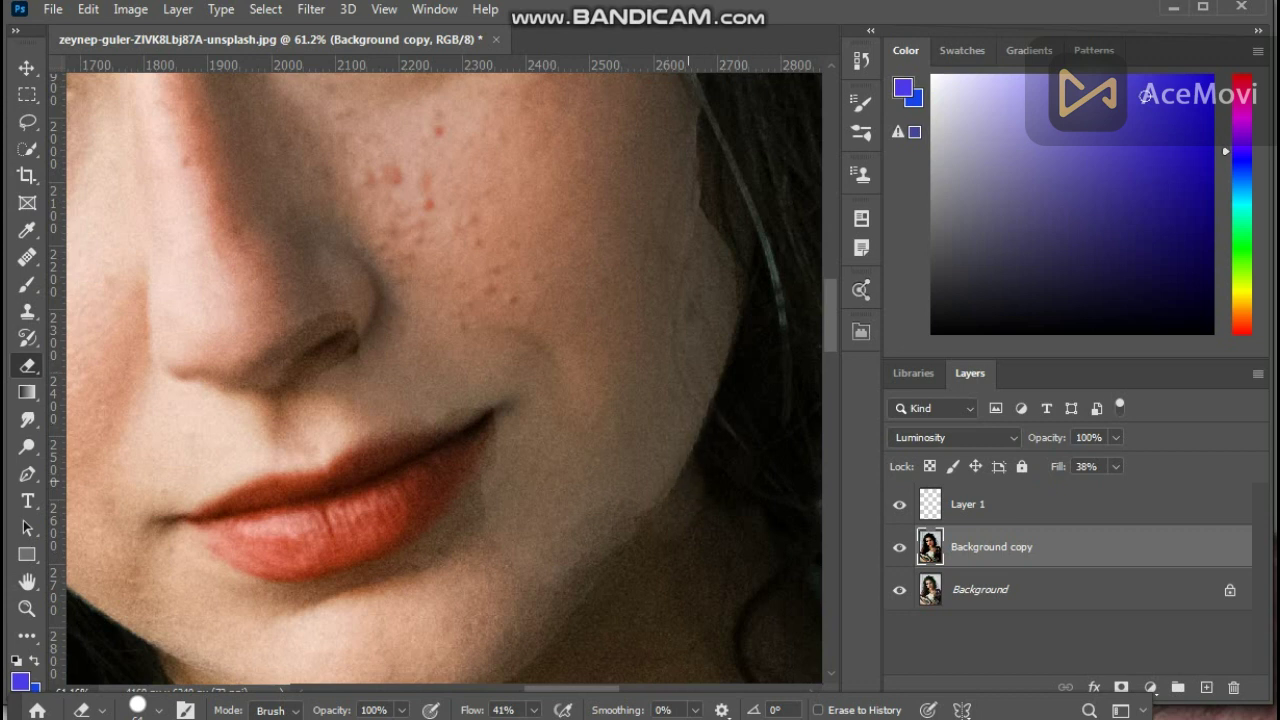
mouse_move(690, 405)
mouse_down()
mouse_move(645, 500)
mouse_move(641, 572)
mouse_up()
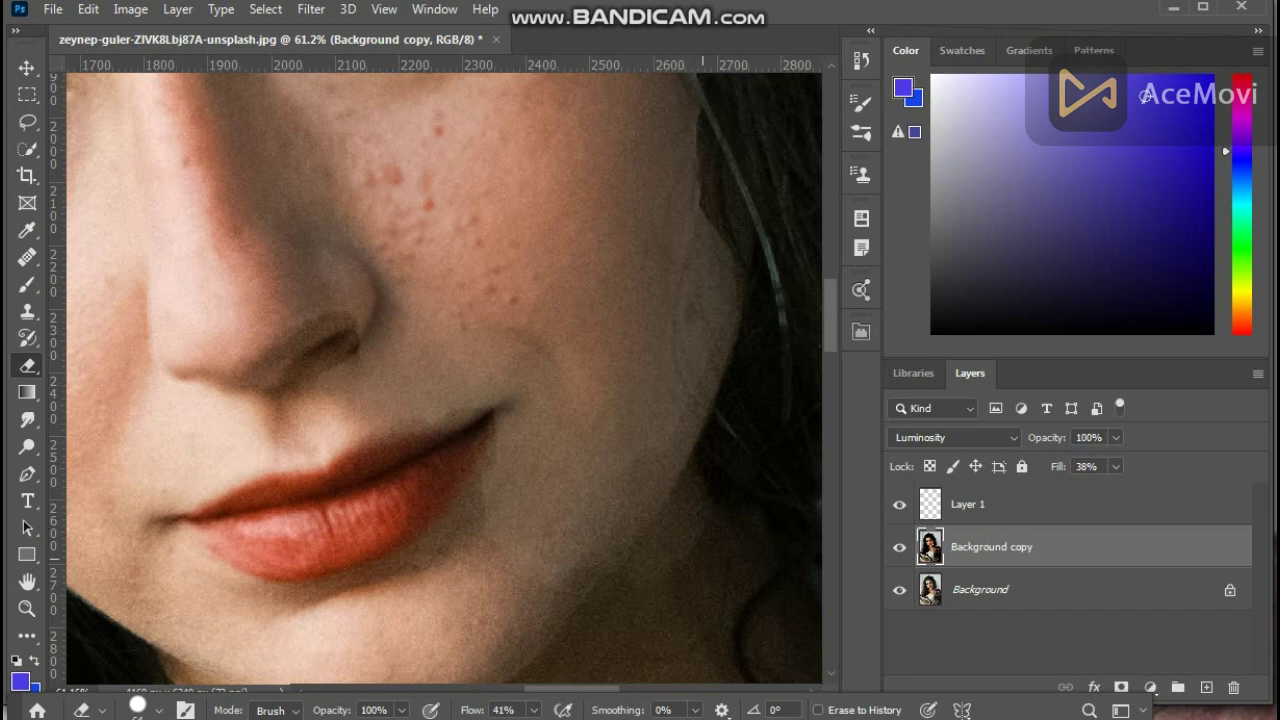
Erase the Background copy's visible edge around the shaded eye and down the outer cheek beside the hair.
drag(600, 290, 641, 456)
drag(288, 168, 348, 325)
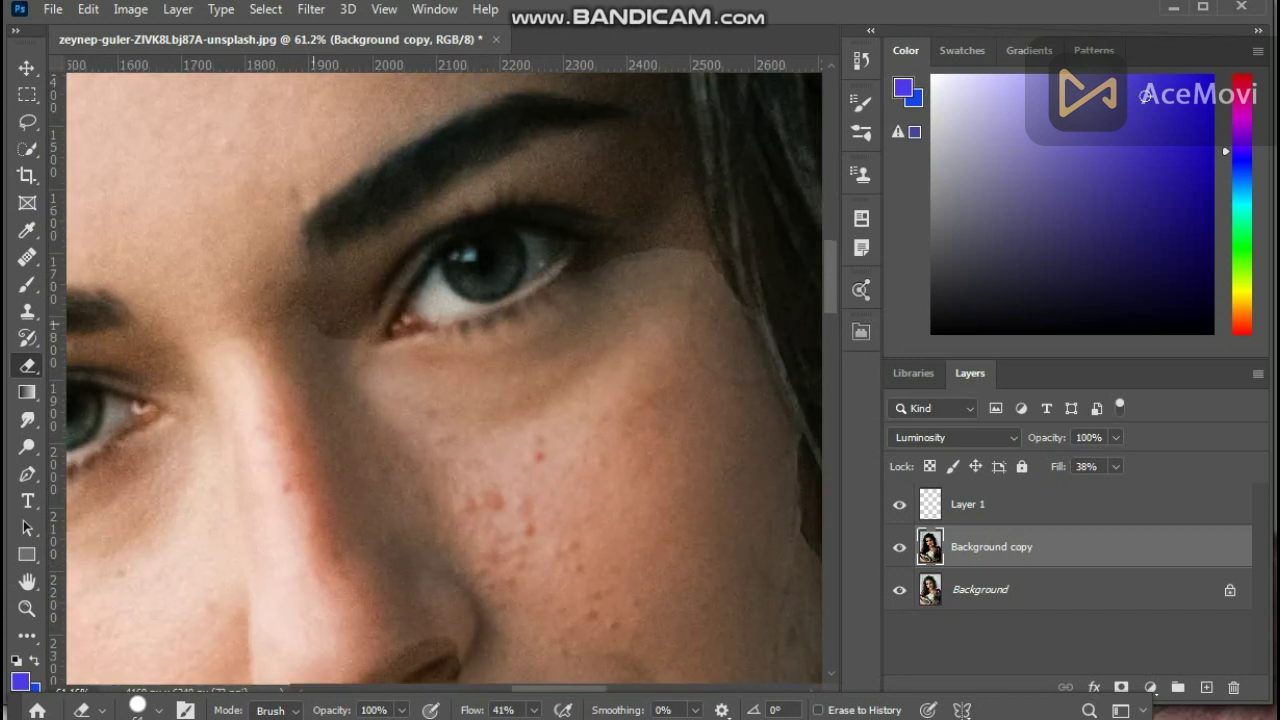
mouse_move(456, 320)
mouse_down()
mouse_move(528, 270)
mouse_move(605, 250)
mouse_move(690, 248)
mouse_move(741, 277)
mouse_move(635, 158)
mouse_up()
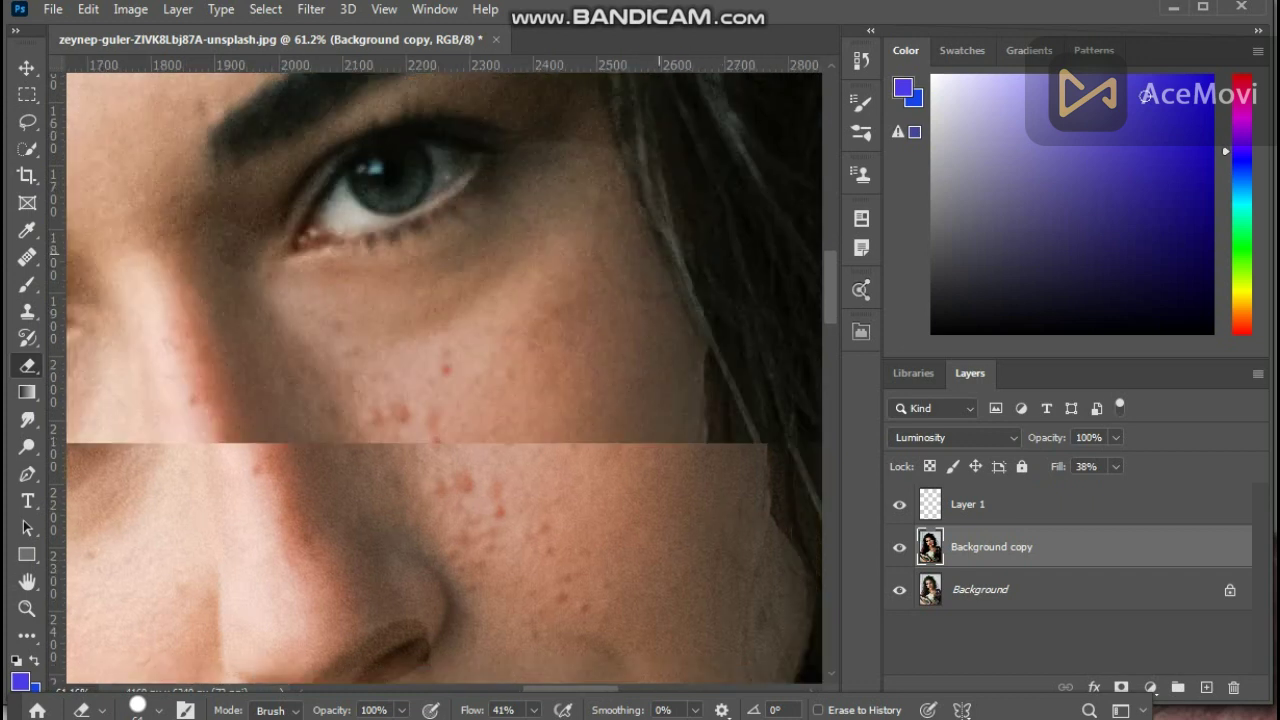
drag(687, 305, 734, 494)
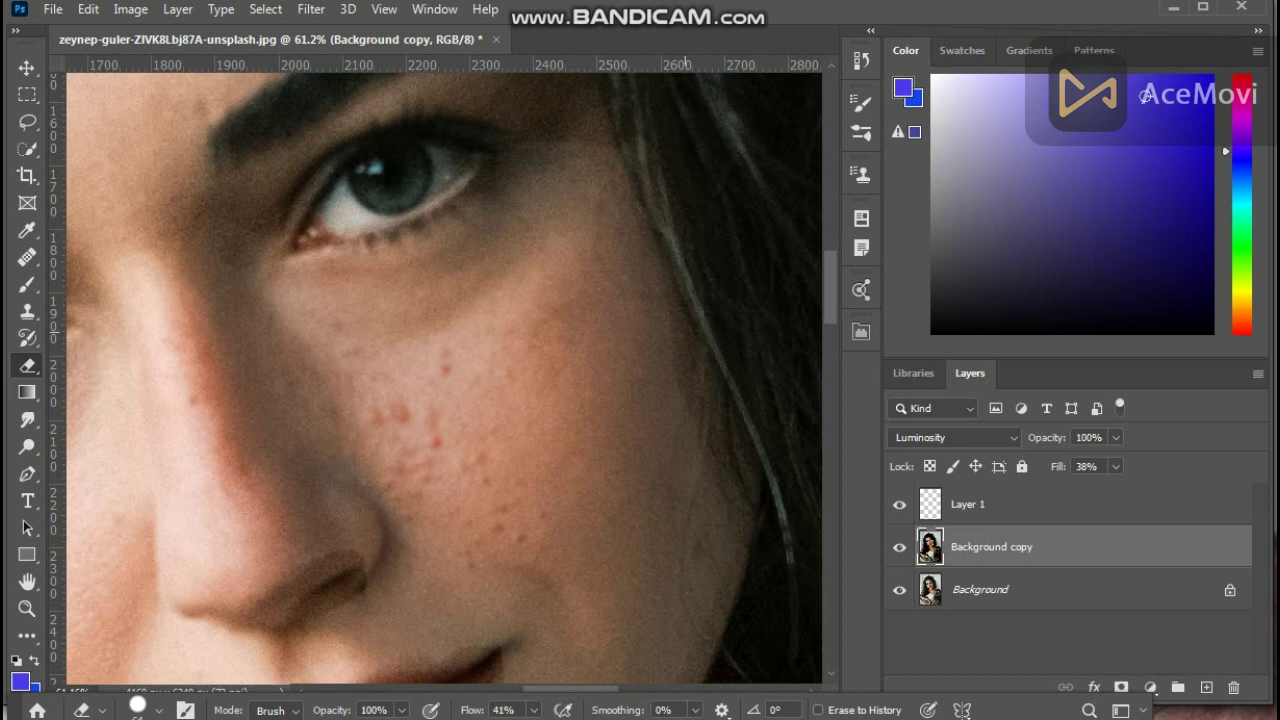
mouse_move(669, 271)
mouse_down()
mouse_move(686, 384)
mouse_move(718, 470)
mouse_up()
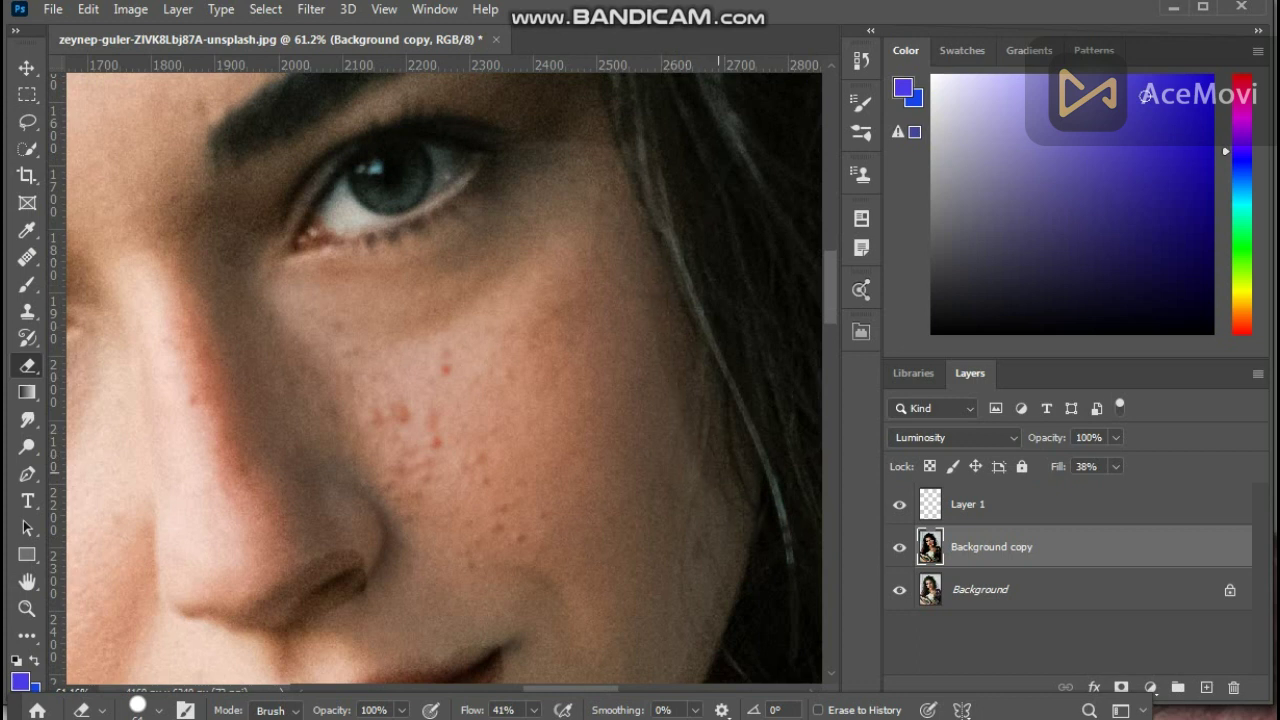
Set the Eraser flow to 15% and soften the remaining transition on the outer cheek.
click(534, 710)
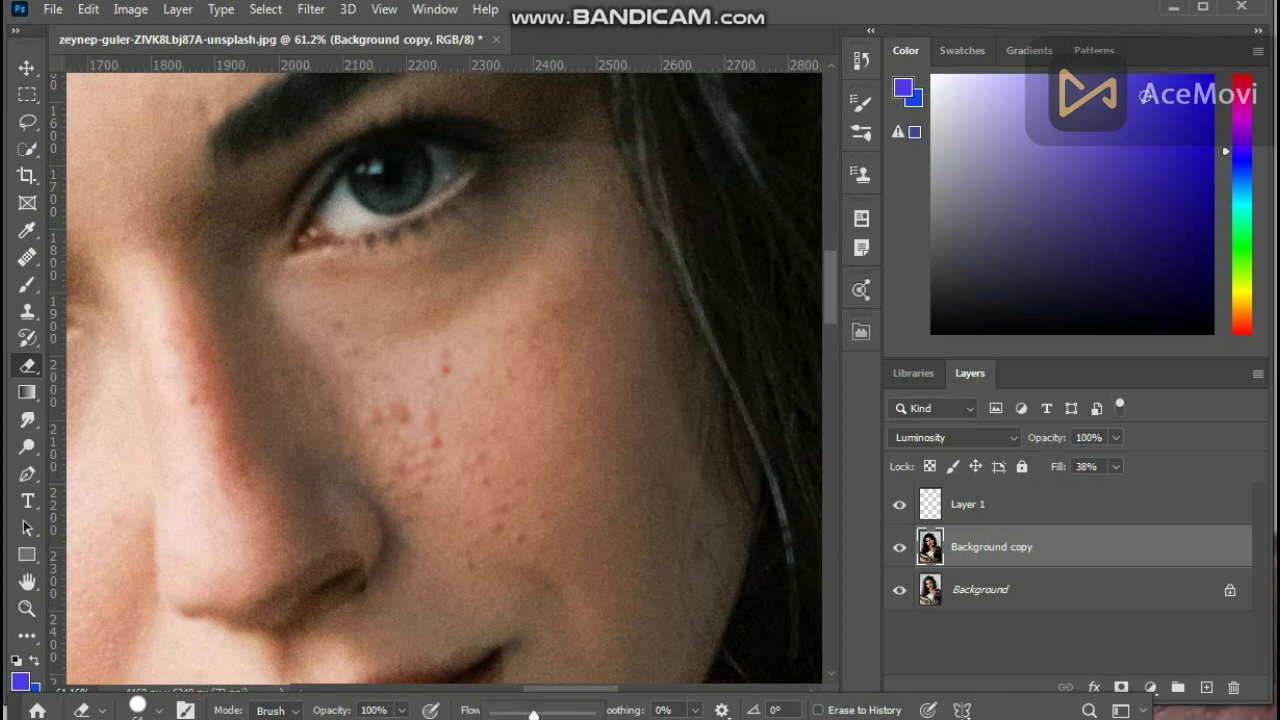
click(643, 335)
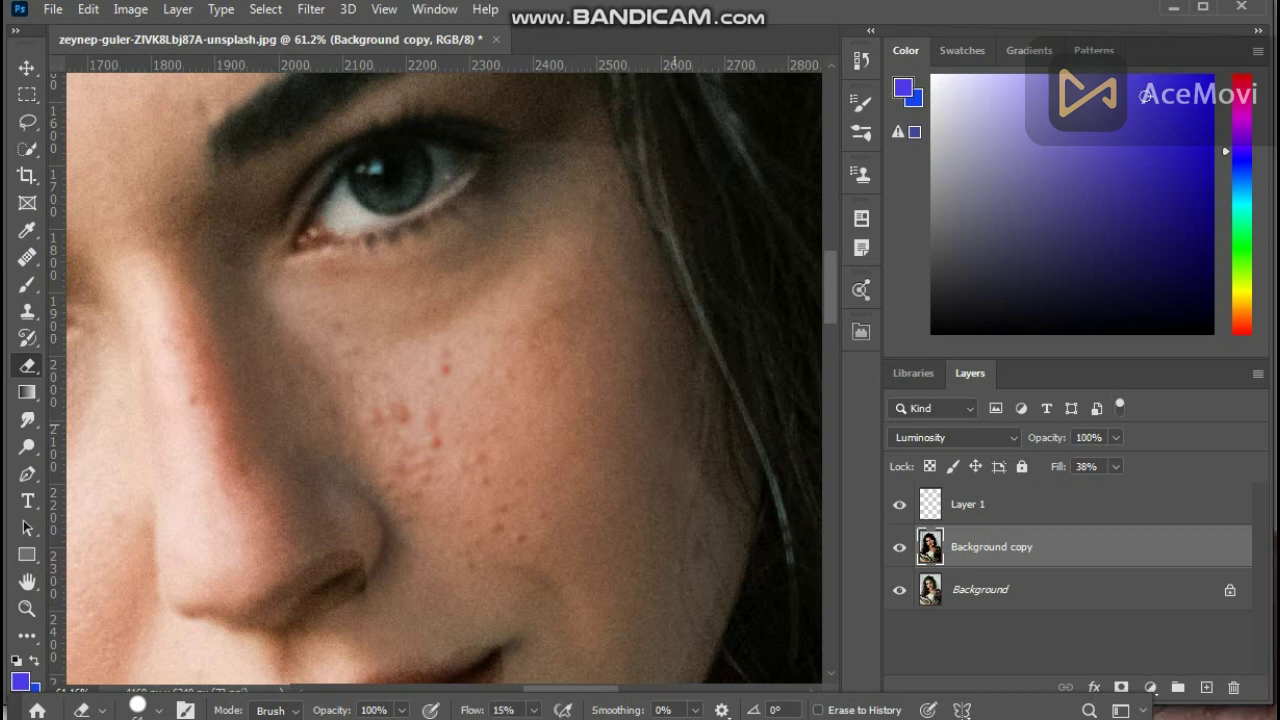
scroll(731, 510, down, 10)
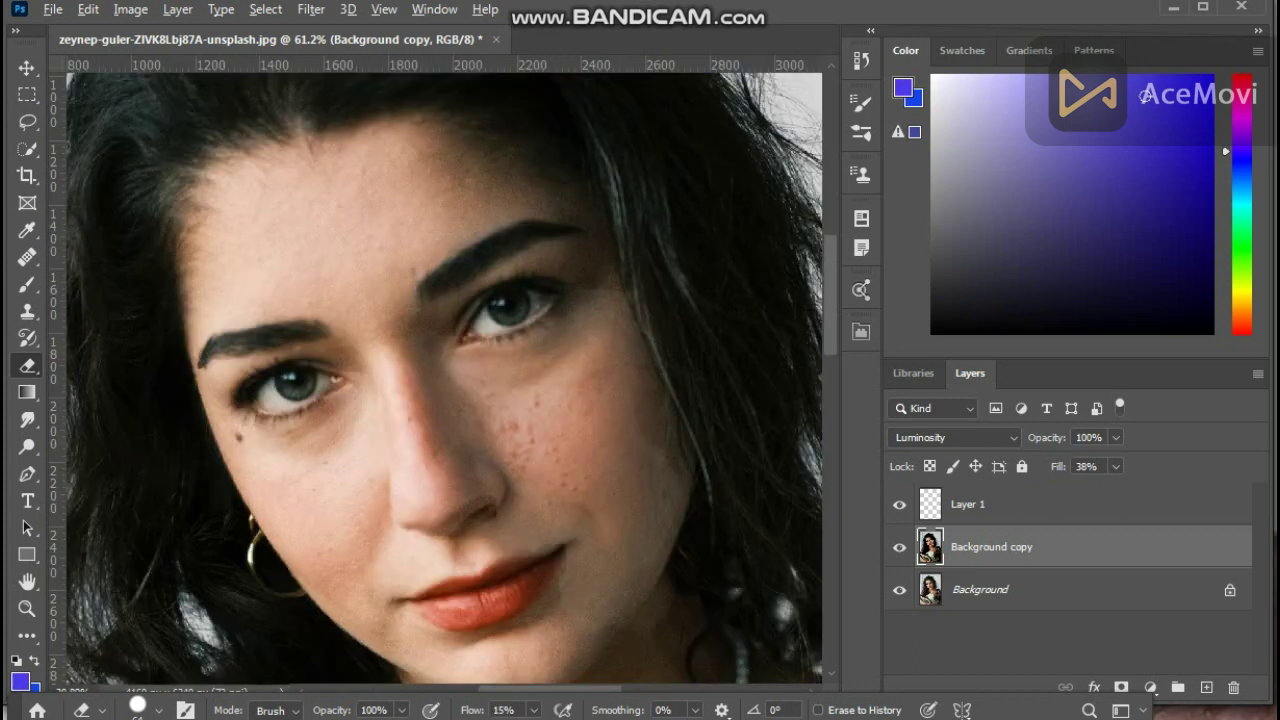
Merge the Background copy down into the Background layer.
scroll(669, 490, up, 7)
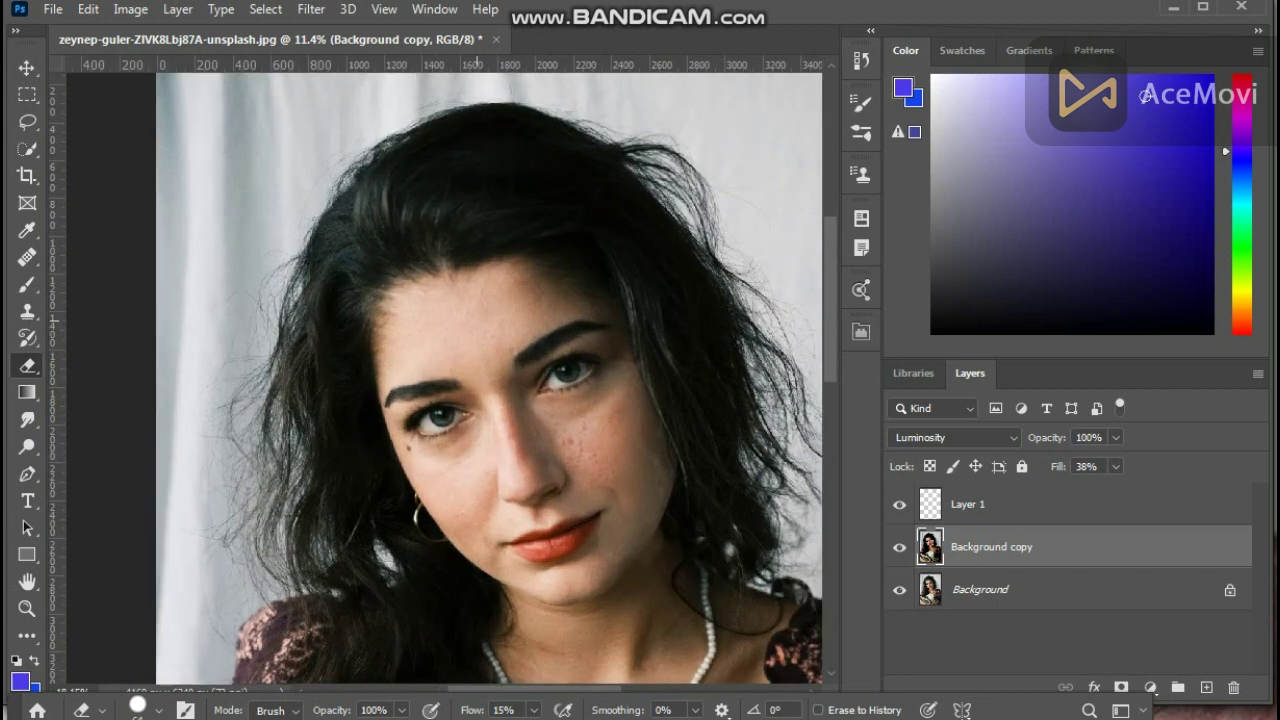
scroll(650, 650, up, 5)
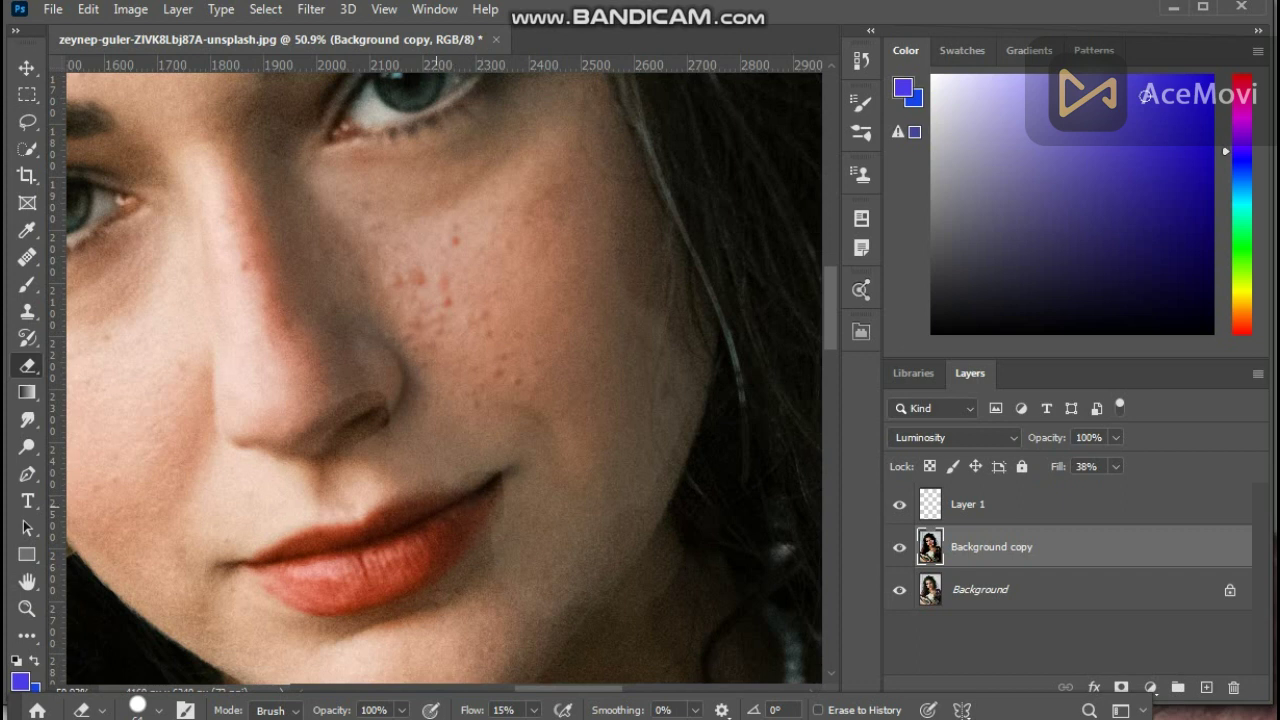
scroll(298, 463, down, 5)
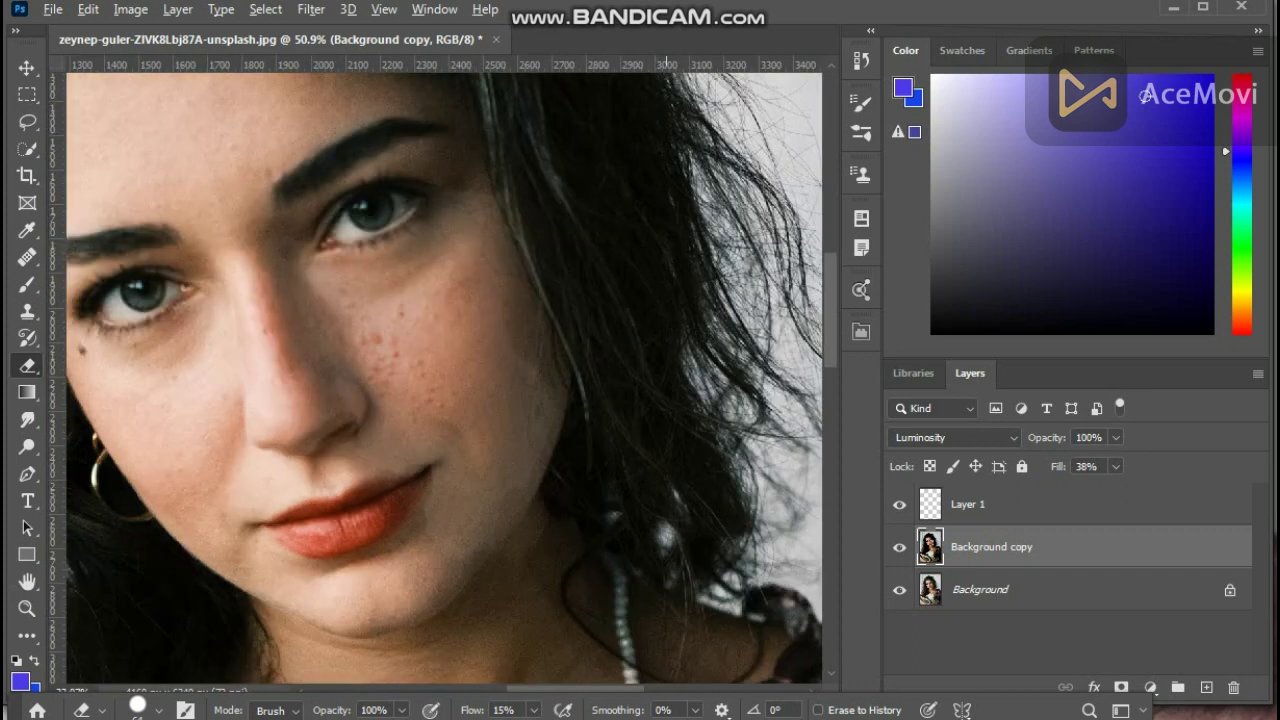
click(177, 9)
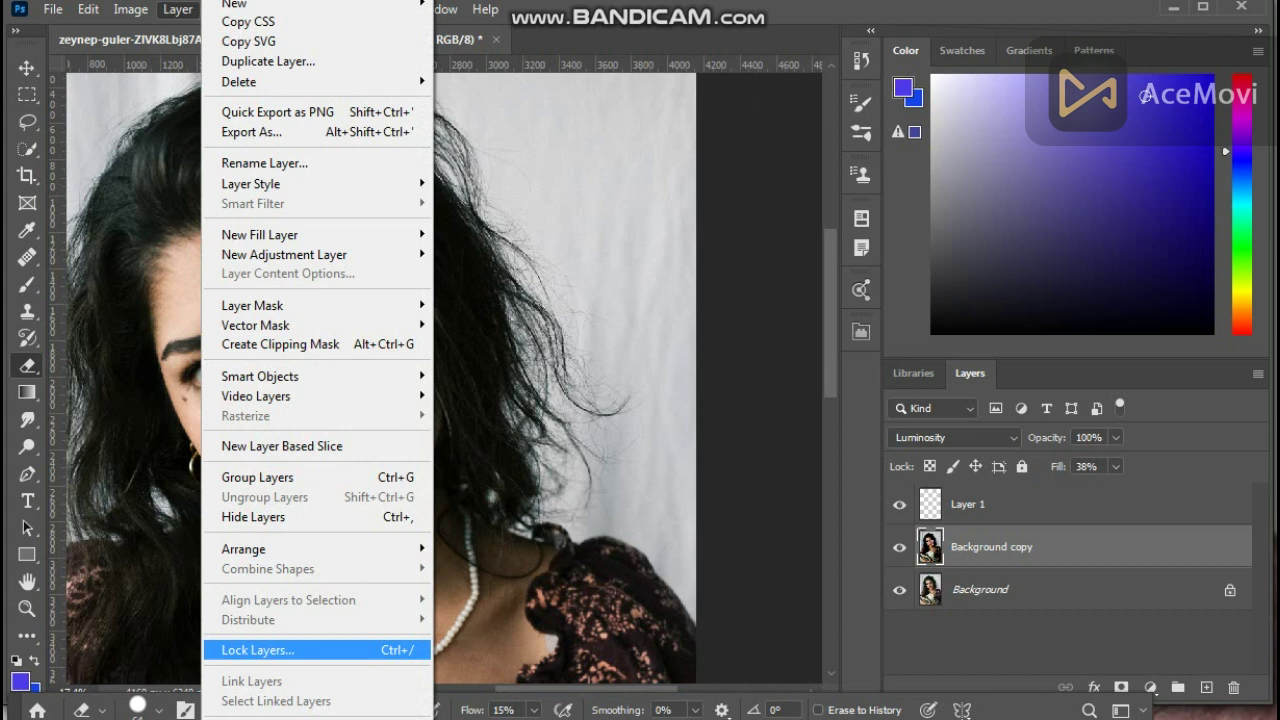
key(Escape)
key(Delete)
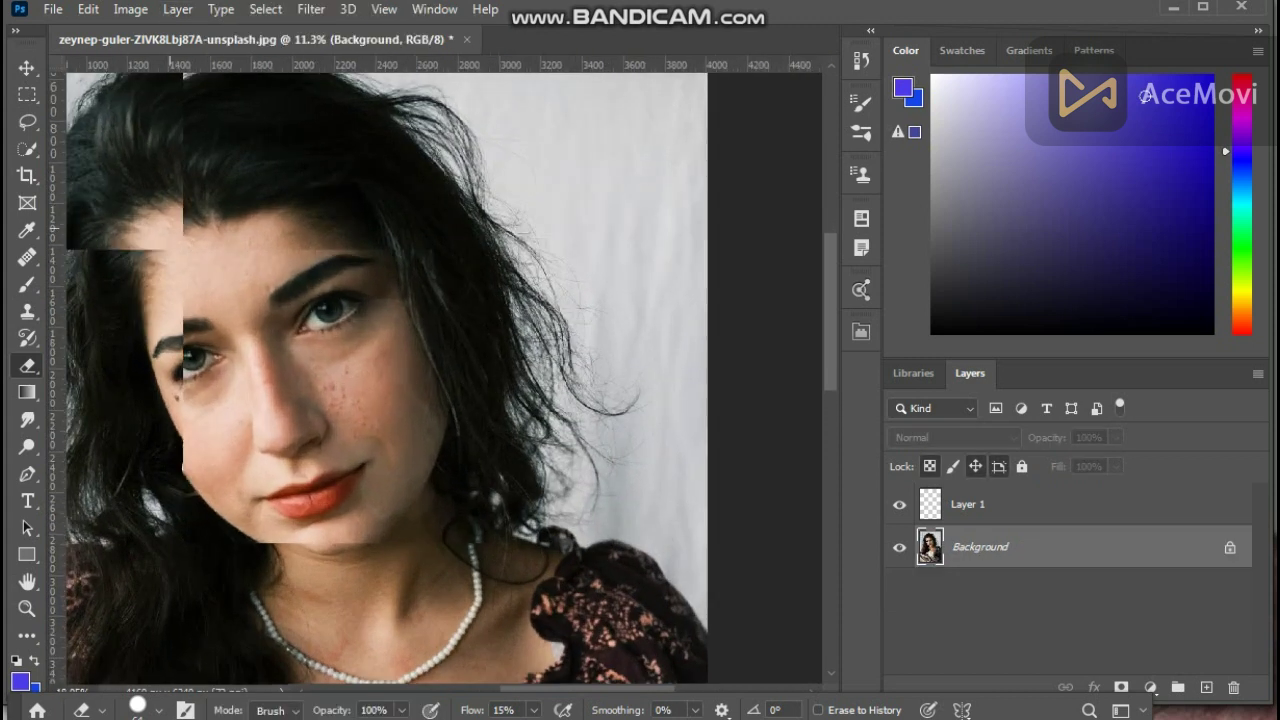
Merge the remaining Layer 1 into the Background, and duplicate the resulting Background layer.
scroll(365, 398, up, 3)
drag(377, 380, 513, 415)
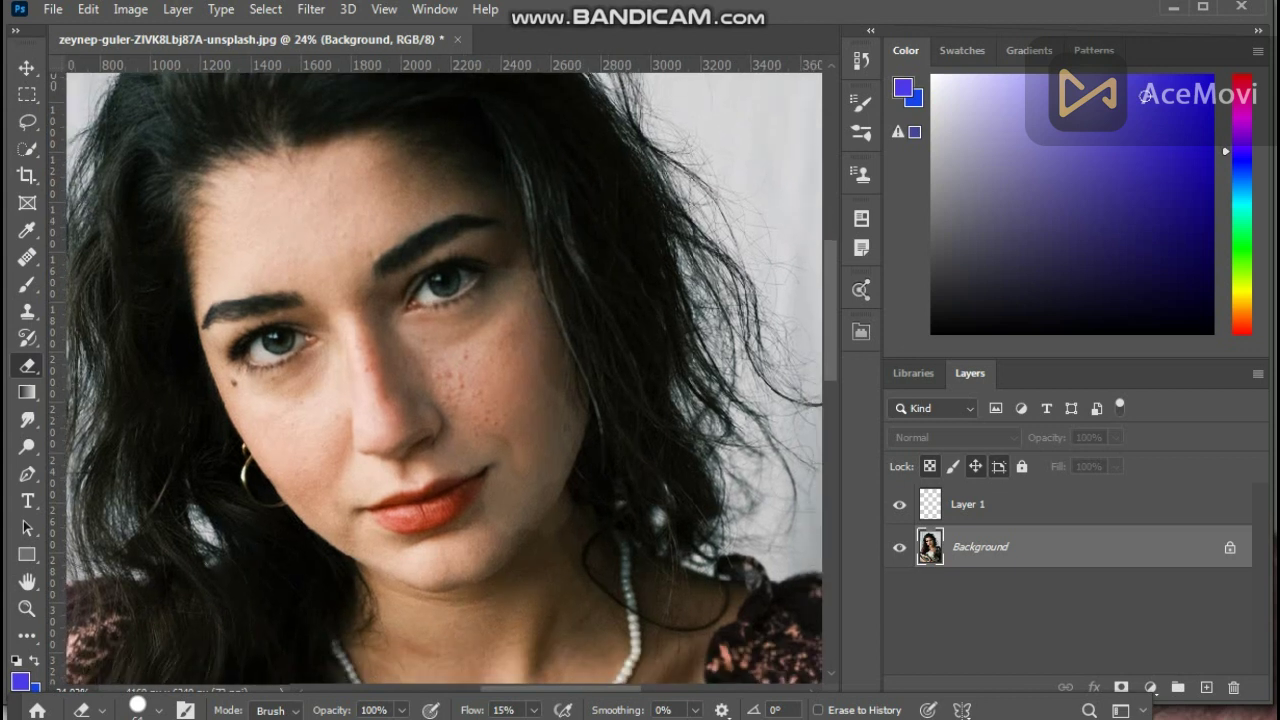
click(179, 9)
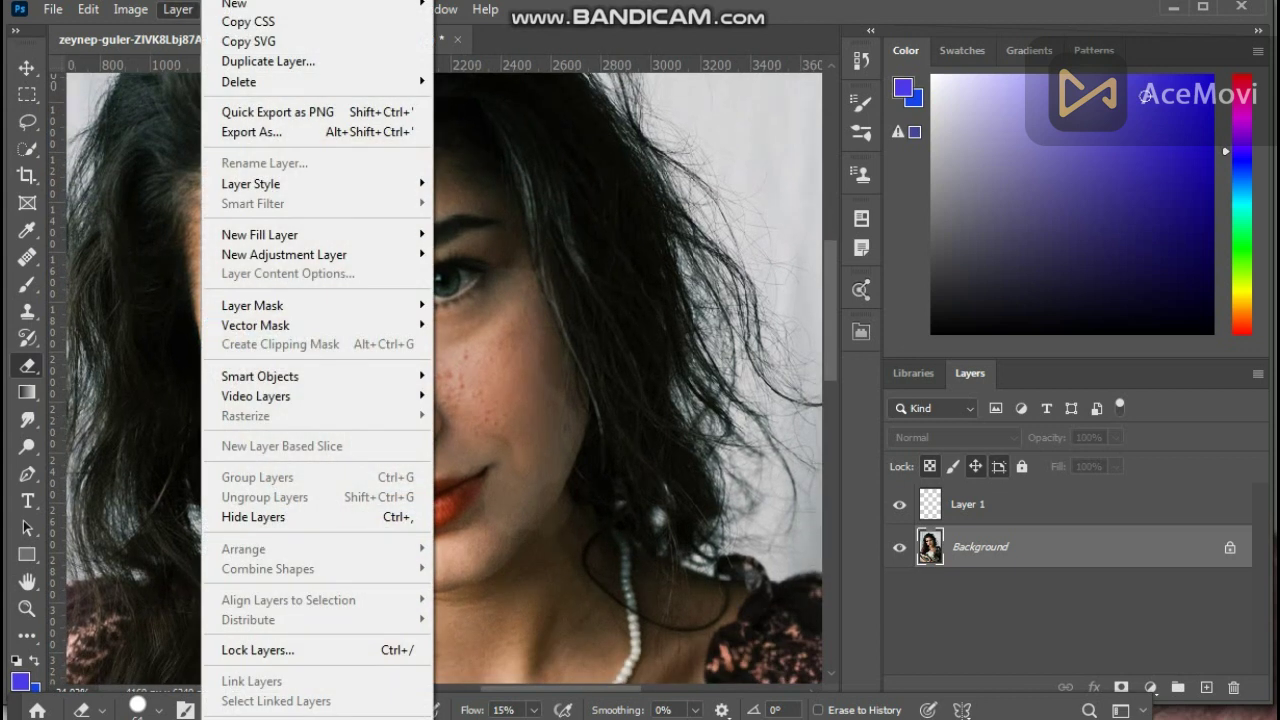
scroll(318, 360, down, 1)
click(301, 716)
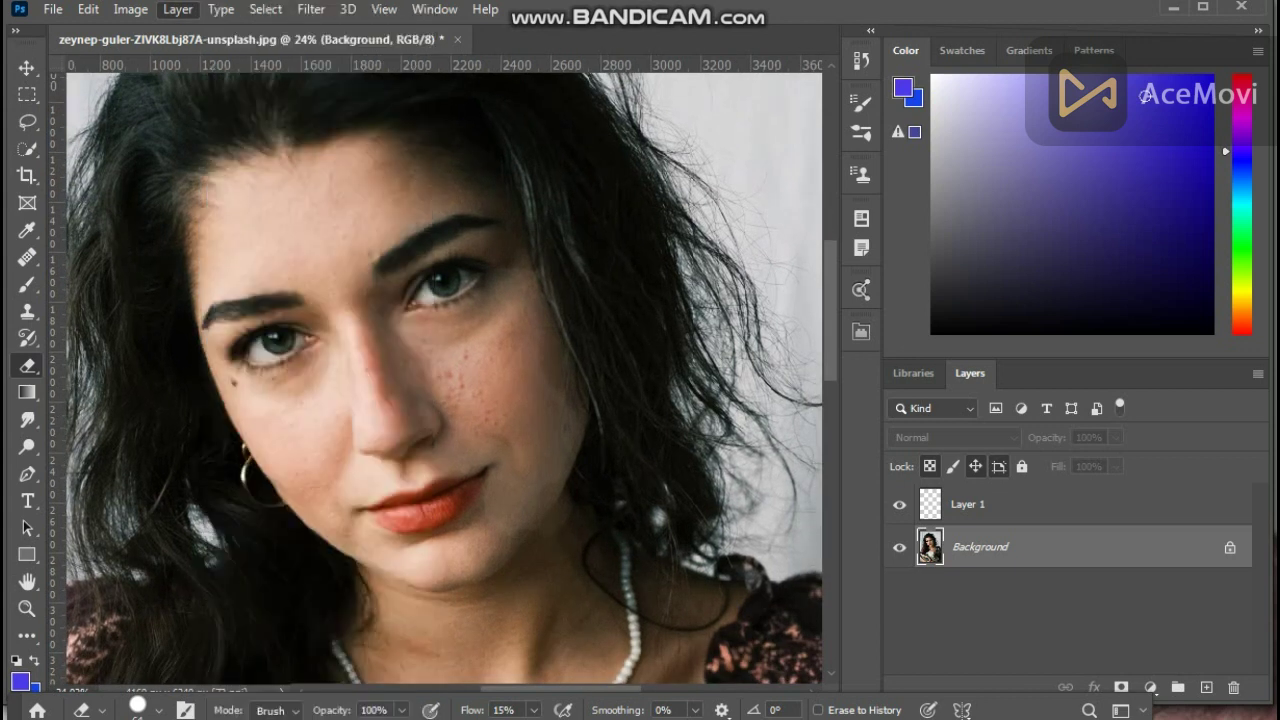
drag(980, 504, 1206, 687)
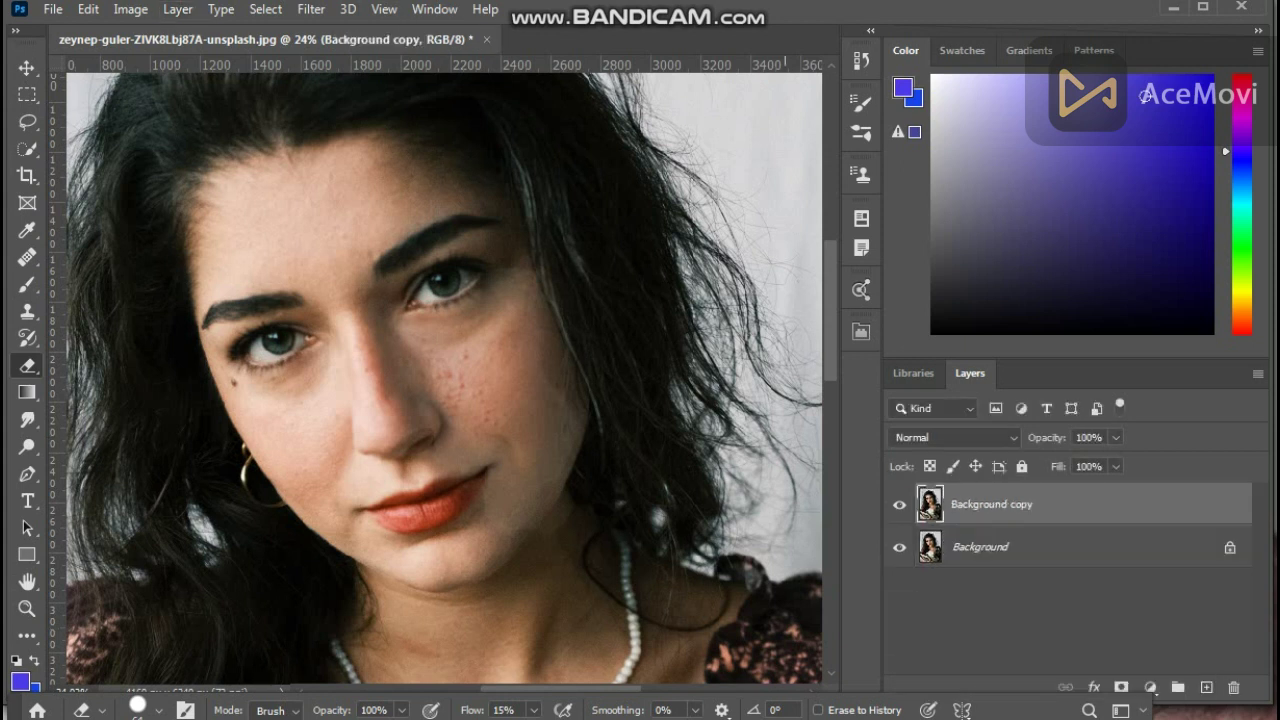
Try several blend modes on the Background copy and set it to Linear Light.
scroll(515, 490, up, 3)
scroll(512, 486, down, 1)
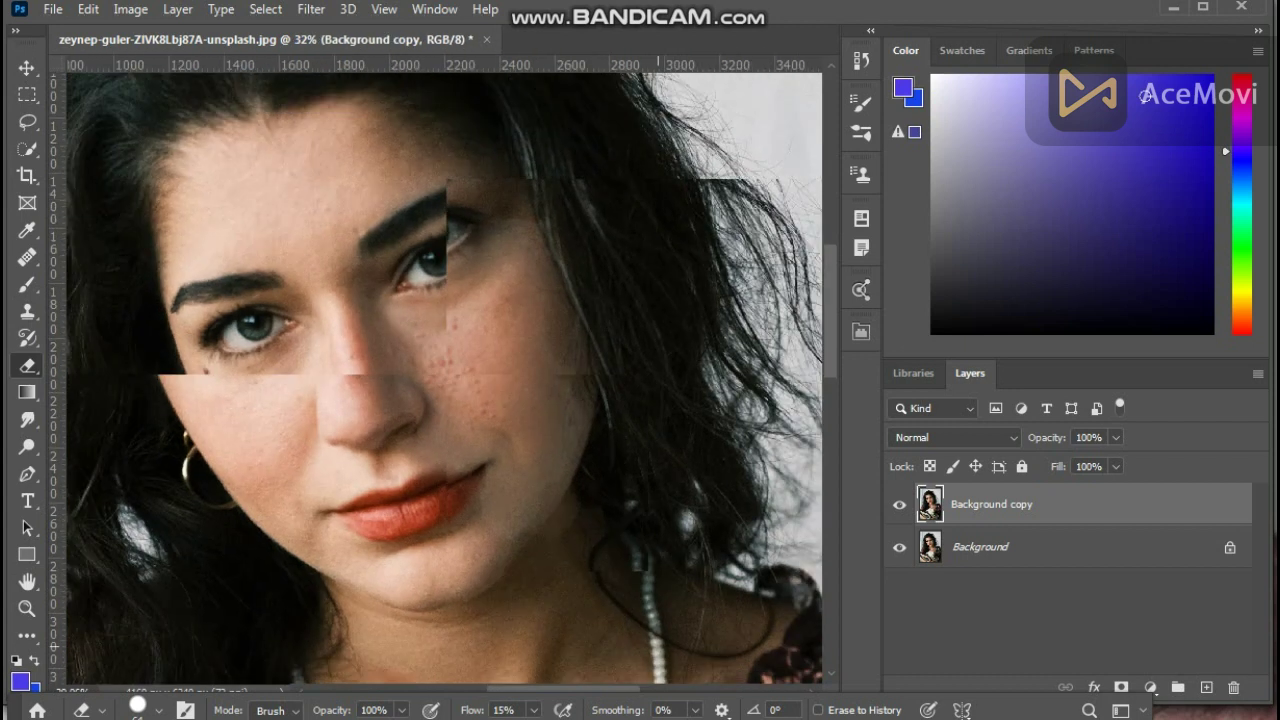
click(955, 437)
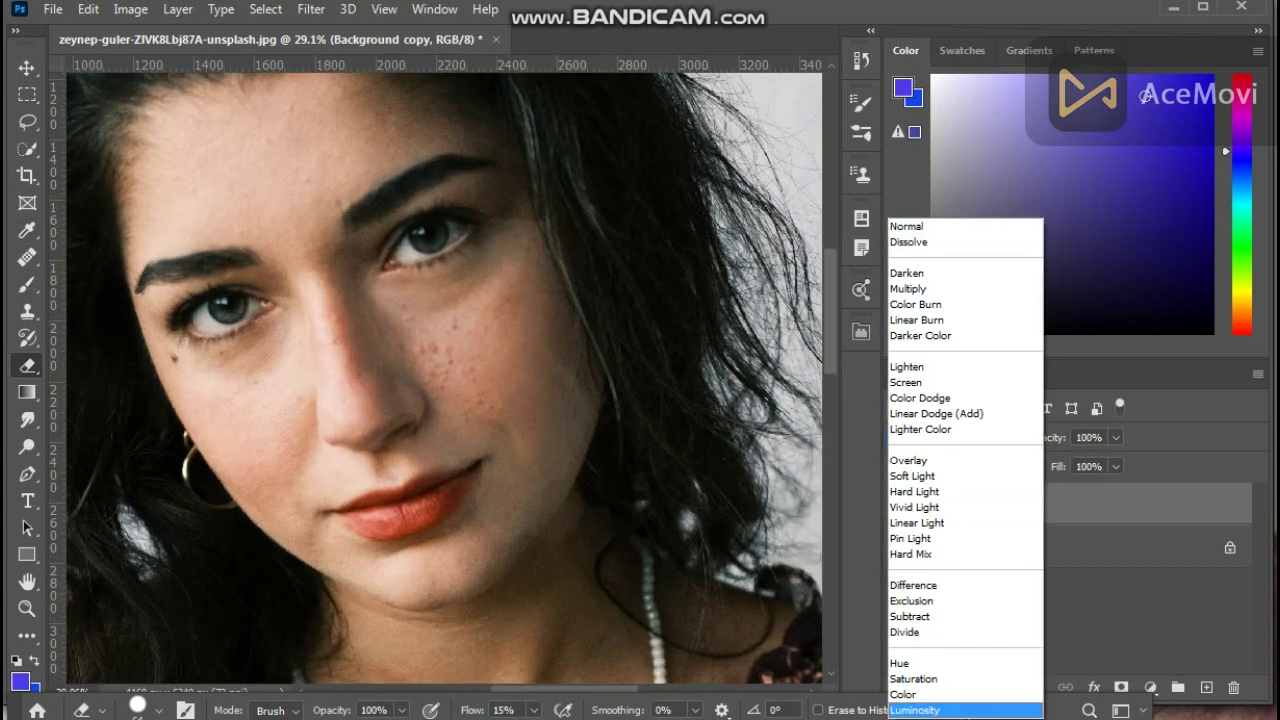
click(964, 695)
click(955, 437)
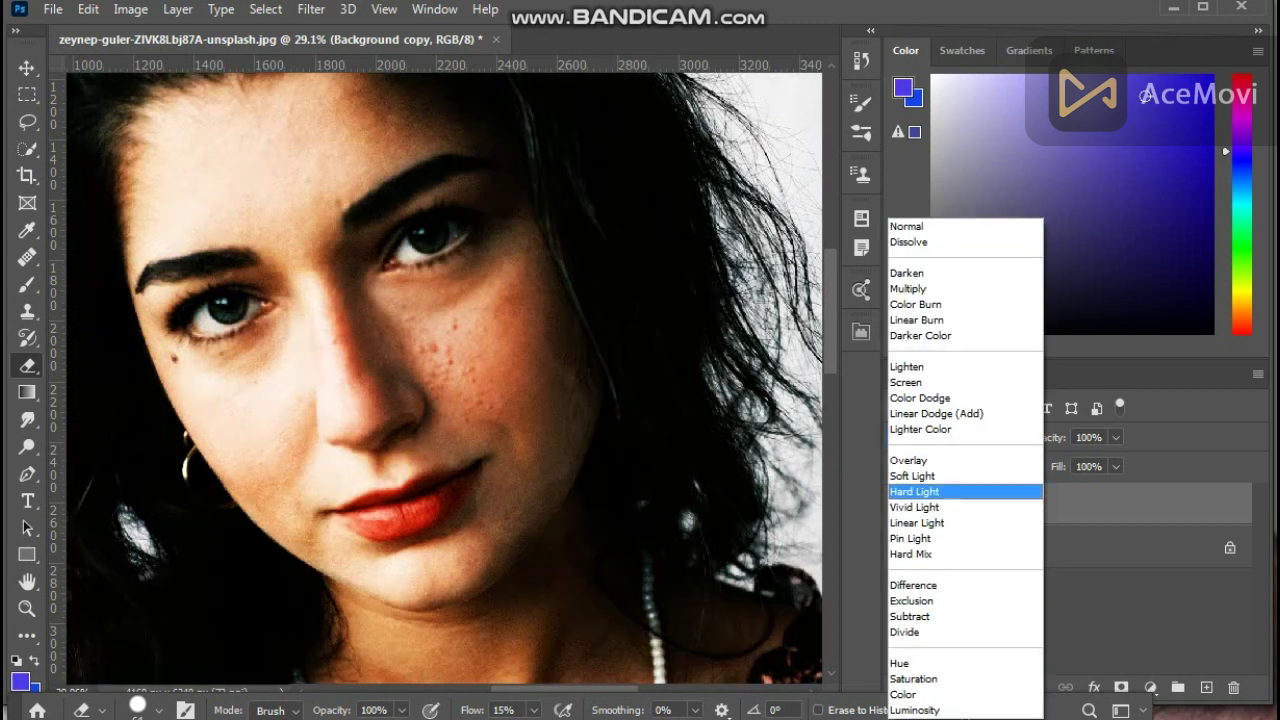
key(Down)
key(Down)
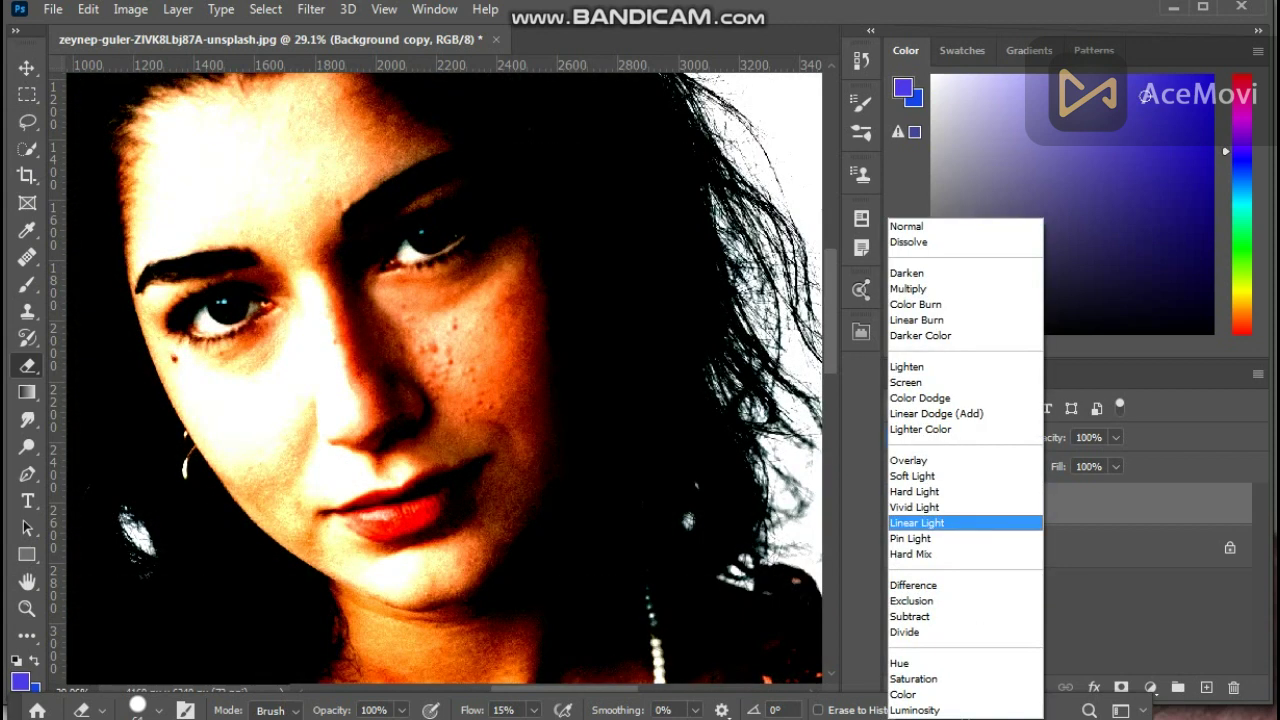
key(Down)
key(Up)
key(Return)
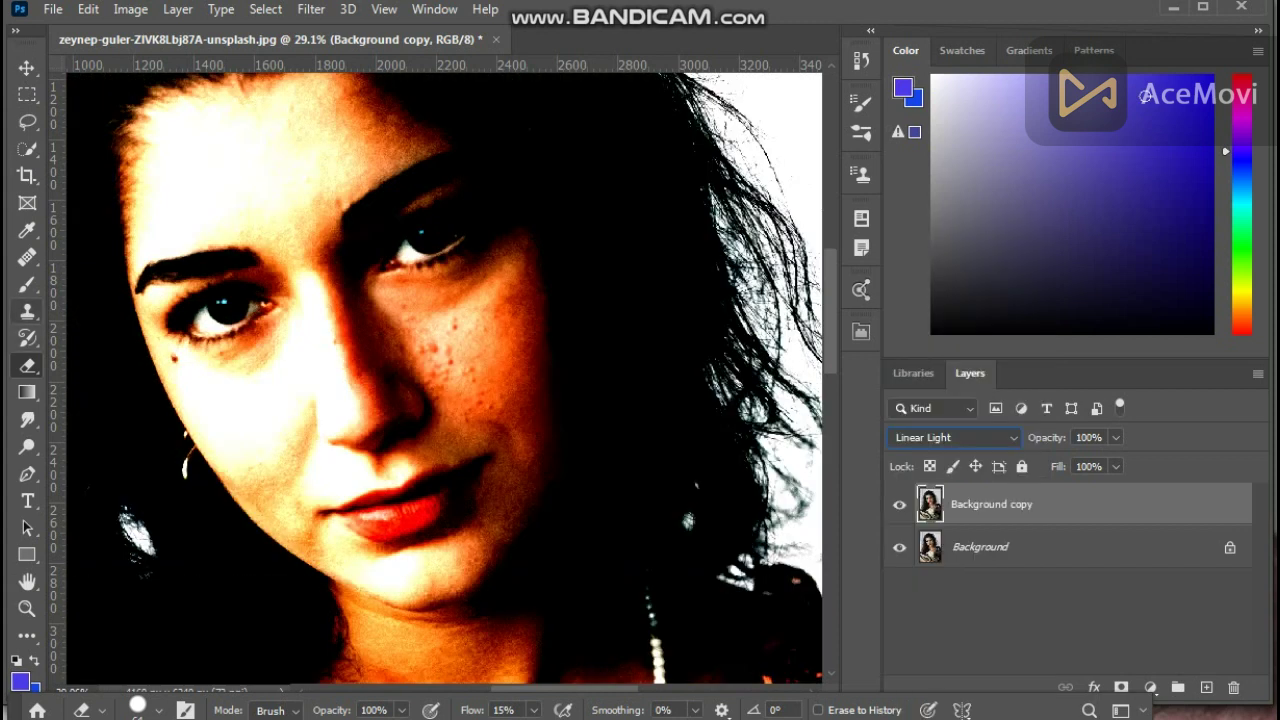
Set the Brush size to 193 px and the foreground color to pink f22577.
key(b)
right_click(392, 286)
drag(581, 337, 590, 337)
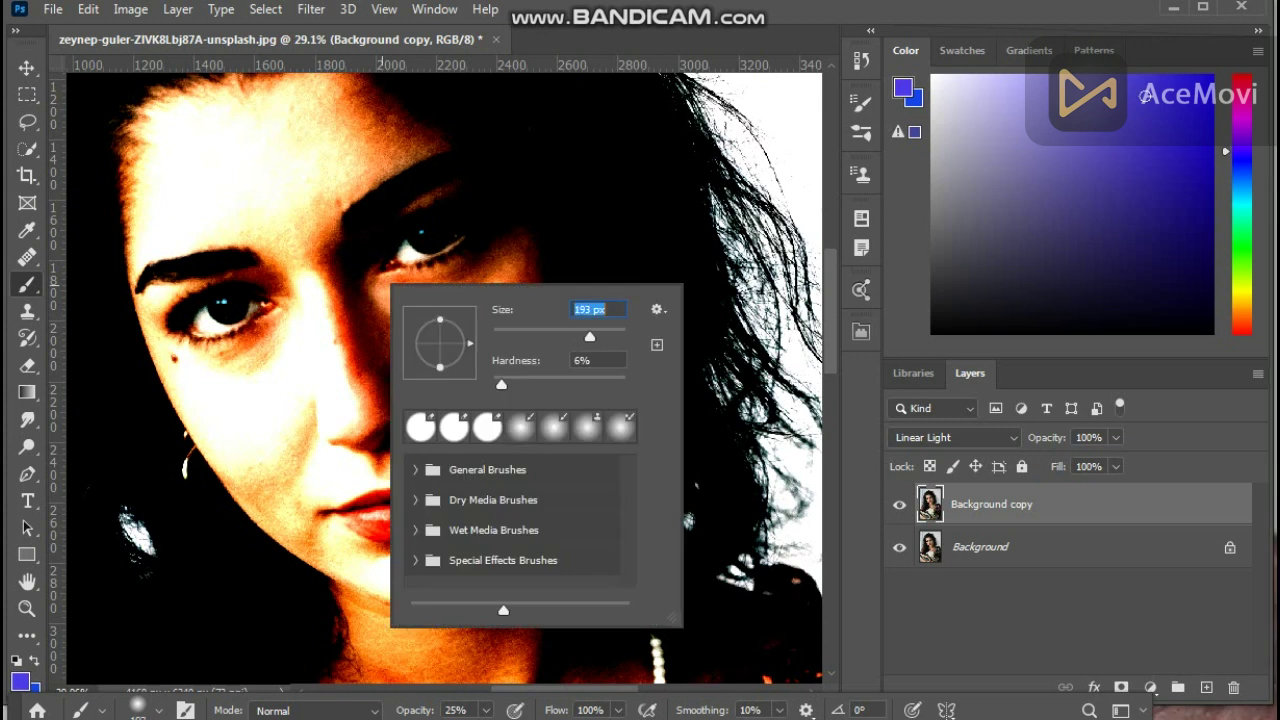
key(Return)
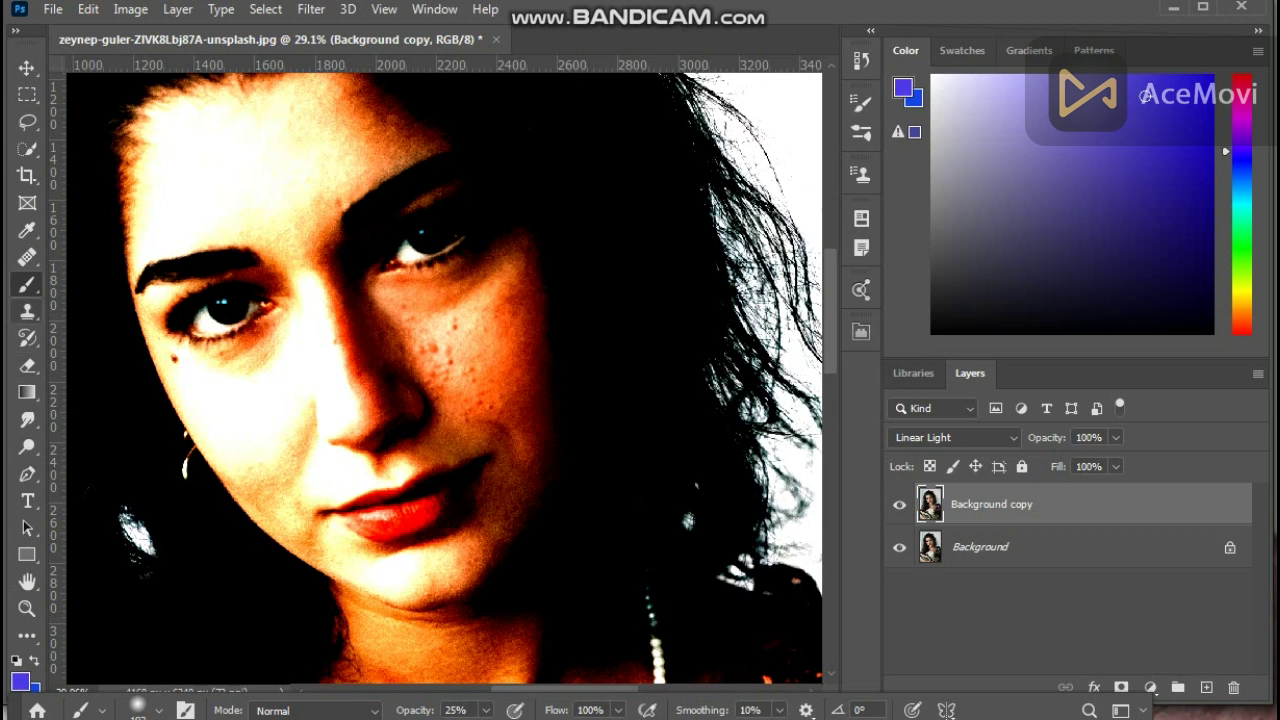
right_click(27, 284)
click(104, 284)
click(20, 681)
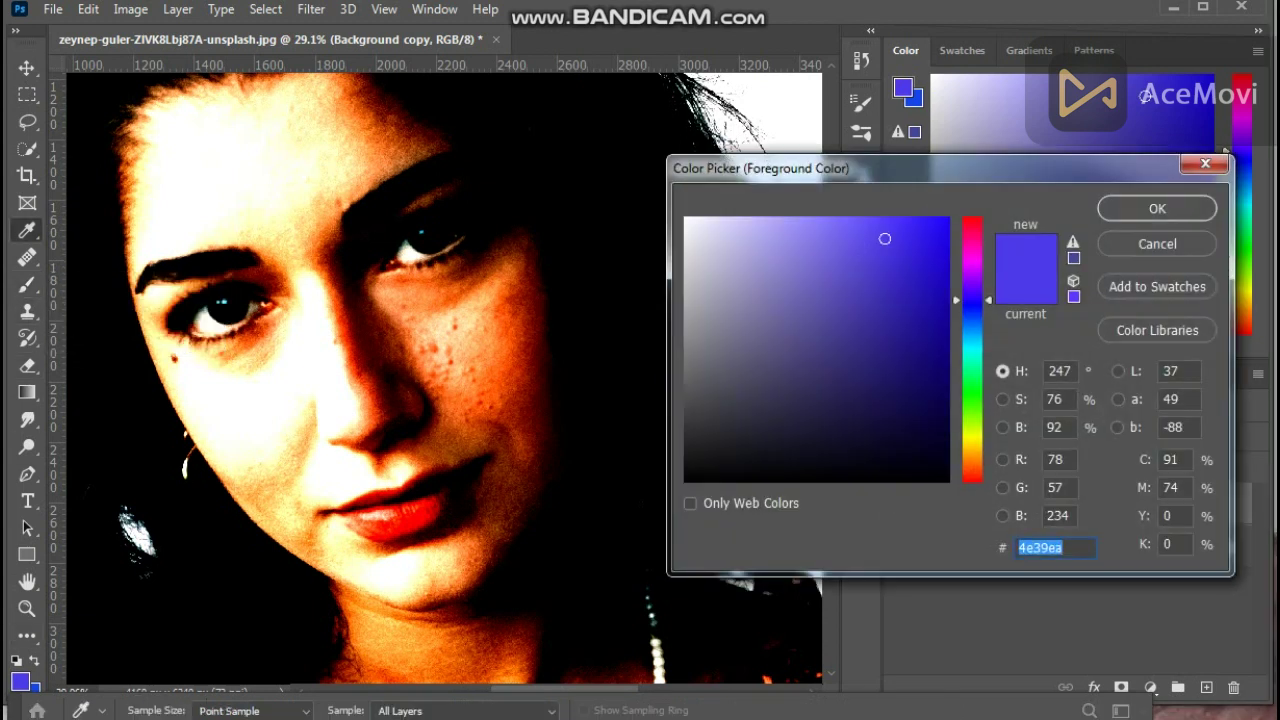
click(972, 234)
click(909, 230)
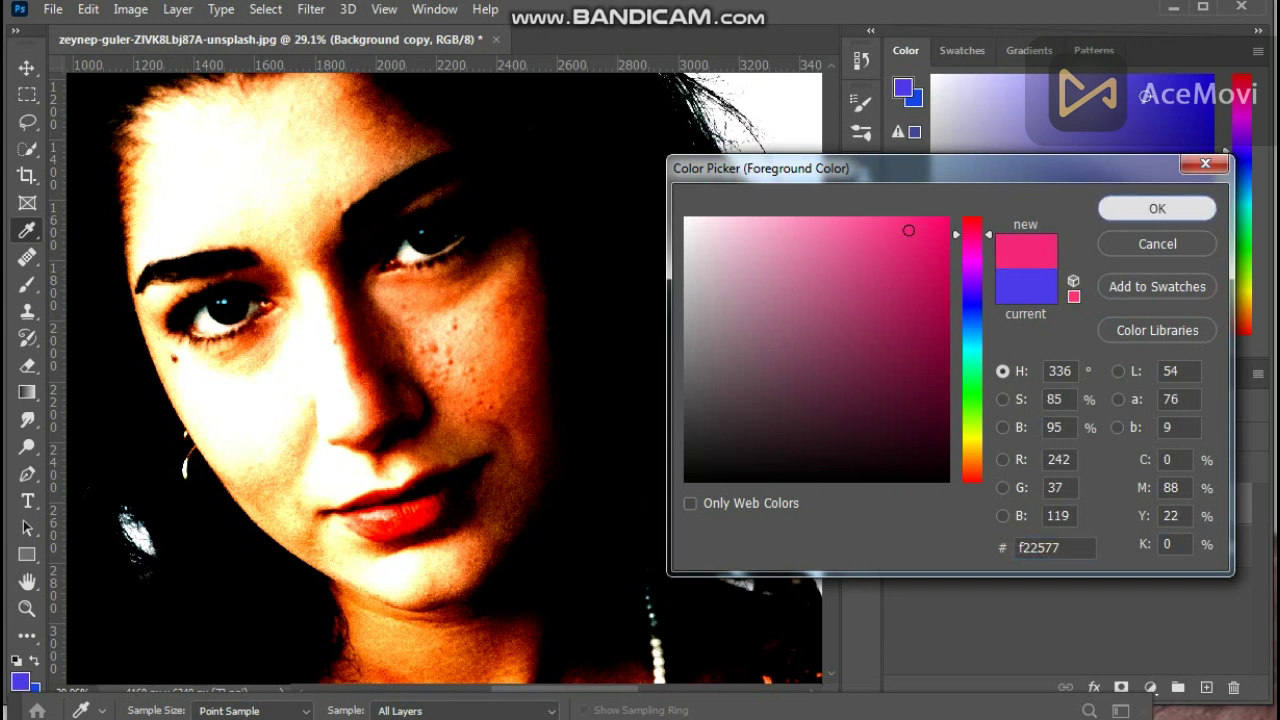
click(1157, 208)
Paint pink at 25% brush opacity over the forehead, nose, cheeks, chin and neck on the Background copy.
drag(400, 289, 410, 353)
mouse_move(378, 211)
mouse_down()
mouse_move(347, 157)
mouse_move(262, 155)
mouse_move(155, 215)
mouse_move(152, 280)
mouse_move(325, 188)
mouse_move(265, 262)
mouse_move(310, 285)
mouse_move(200, 315)
mouse_move(325, 290)
mouse_move(370, 217)
mouse_move(400, 212)
mouse_move(410, 160)
mouse_move(145, 200)
mouse_move(170, 165)
mouse_up()
mouse_move(240, 335)
mouse_down()
mouse_move(250, 340)
mouse_move(165, 365)
mouse_move(230, 430)
mouse_move(295, 385)
mouse_move(222, 500)
mouse_move(306, 440)
mouse_move(203, 459)
mouse_up()
mouse_move(300, 460)
mouse_down()
mouse_move(305, 545)
mouse_move(255, 570)
mouse_move(320, 600)
mouse_move(250, 570)
mouse_move(360, 625)
mouse_move(440, 640)
mouse_move(480, 630)
mouse_move(425, 545)
mouse_move(470, 535)
mouse_move(425, 490)
mouse_move(400, 380)
mouse_move(355, 330)
mouse_move(459, 420)
mouse_move(465, 360)
mouse_move(515, 345)
mouse_move(495, 465)
mouse_move(512, 440)
mouse_move(505, 585)
mouse_move(465, 666)
mouse_move(348, 668)
mouse_up()
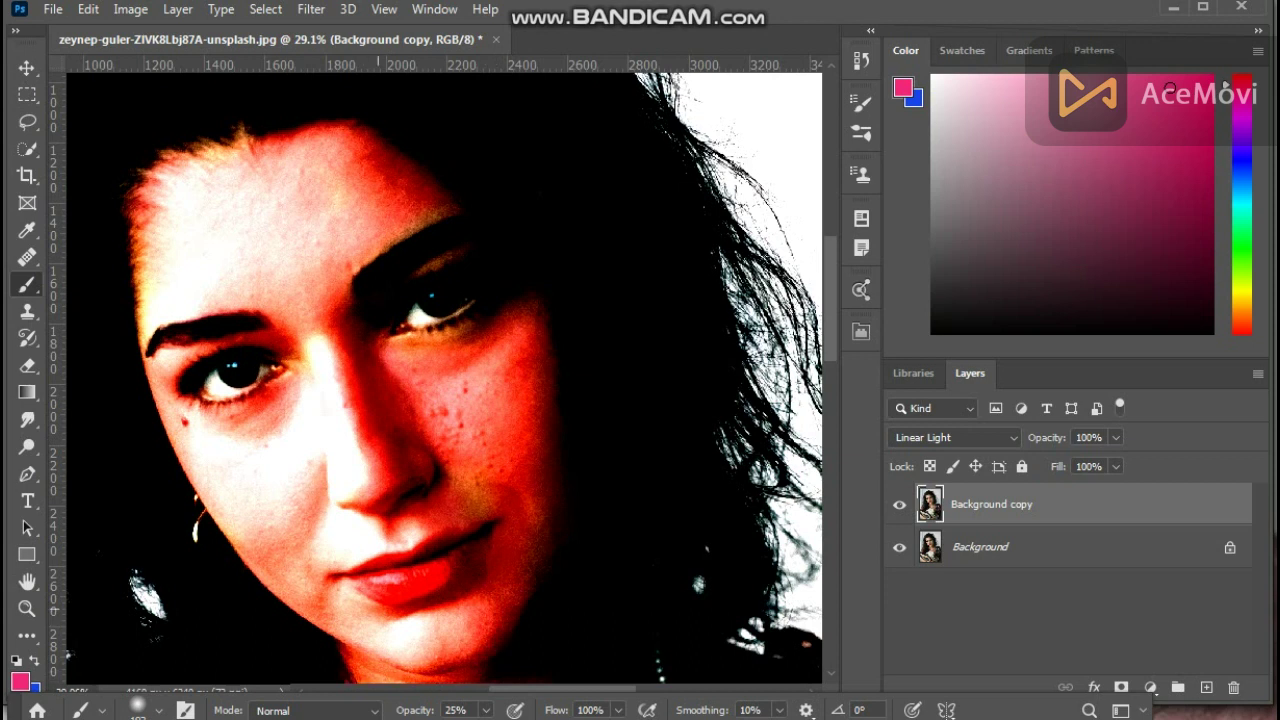
drag(379, 570, 395, 655)
mouse_move(323, 284)
mouse_down()
mouse_move(245, 277)
mouse_move(185, 295)
mouse_move(165, 365)
mouse_move(175, 395)
mouse_move(255, 360)
mouse_up()
mouse_move(185, 390)
mouse_down()
mouse_move(250, 320)
mouse_move(300, 370)
mouse_move(340, 335)
mouse_move(300, 305)
mouse_move(330, 230)
mouse_move(235, 235)
mouse_move(150, 340)
mouse_move(178, 246)
mouse_up()
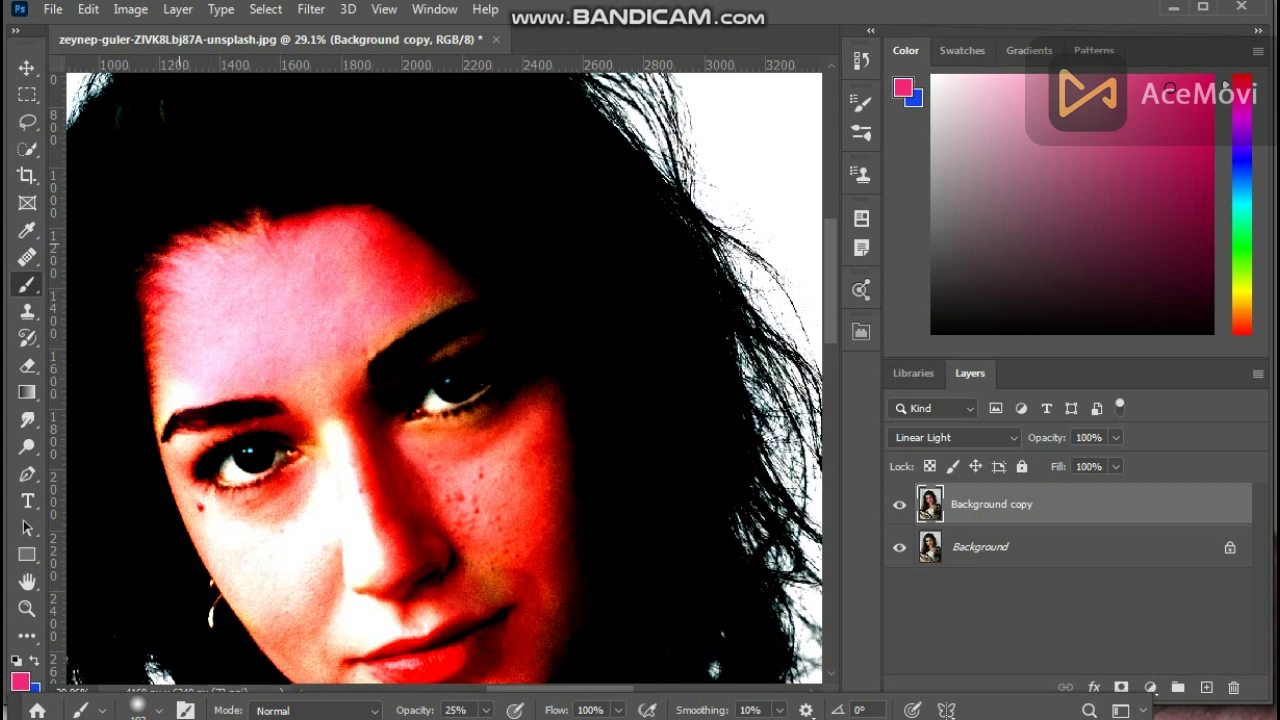
mouse_move(310, 392)
mouse_down()
mouse_move(354, 275)
mouse_move(400, 416)
mouse_move(375, 455)
mouse_move(425, 450)
mouse_move(350, 380)
mouse_move(235, 390)
mouse_move(300, 465)
mouse_move(255, 445)
mouse_move(345, 462)
mouse_move(338, 520)
mouse_move(350, 535)
mouse_move(378, 495)
mouse_move(452, 503)
mouse_move(517, 476)
mouse_move(545, 588)
mouse_move(410, 571)
mouse_move(470, 650)
mouse_move(510, 675)
mouse_up()
mouse_move(590, 567)
mouse_down()
mouse_move(568, 384)
mouse_move(583, 312)
mouse_up()
Lower the fill of the Linear Light Background copy to 15%.
click(1116, 467)
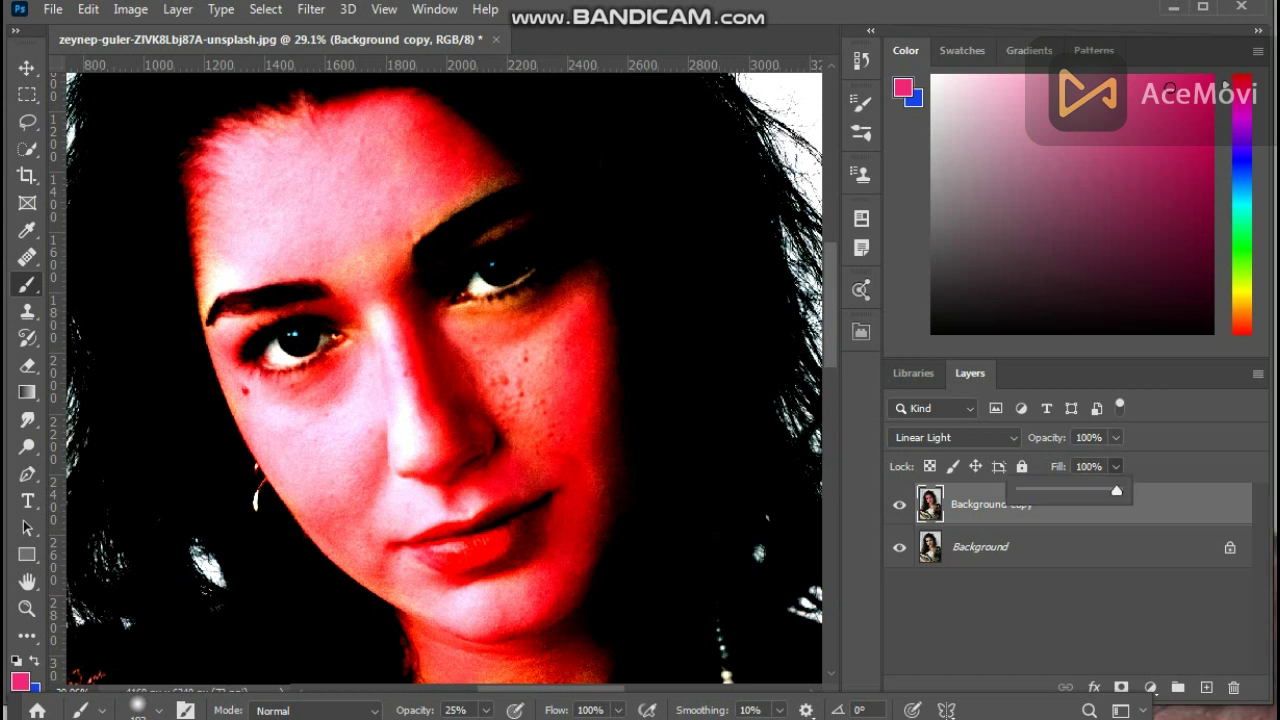
drag(1116, 490, 1063, 490)
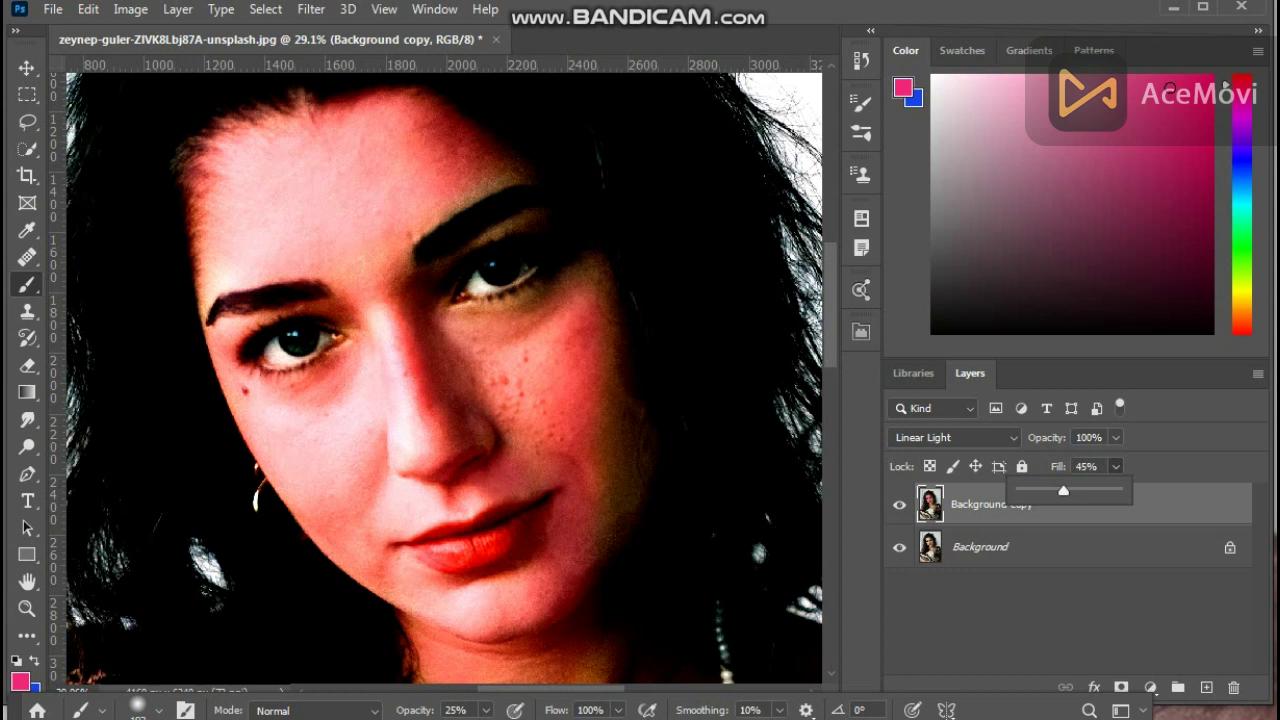
drag(1063, 490, 1051, 490)
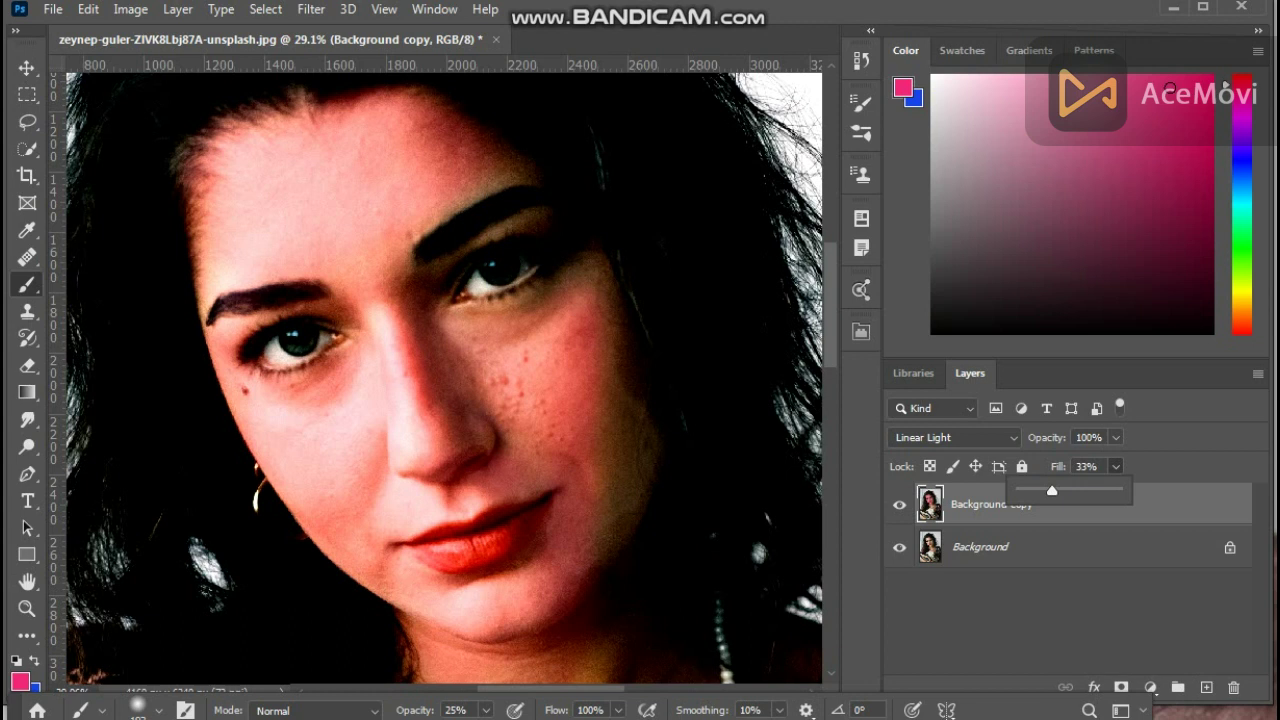
mouse_move(1051, 490)
mouse_down()
mouse_move(1037, 490)
mouse_move(1100, 490)
mouse_move(1035, 490)
mouse_up()
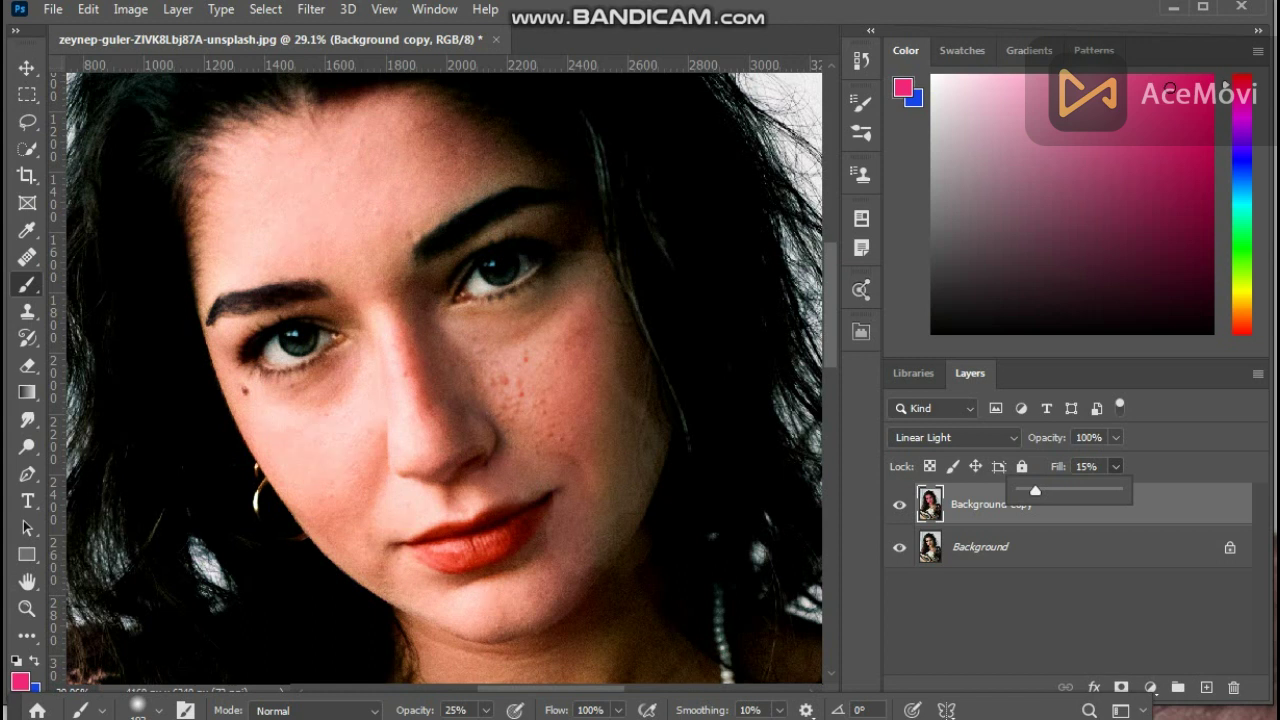
Enlarge the brush and paint pink onto the skin of the neck above the necklace.
scroll(680, 475, up, 1)
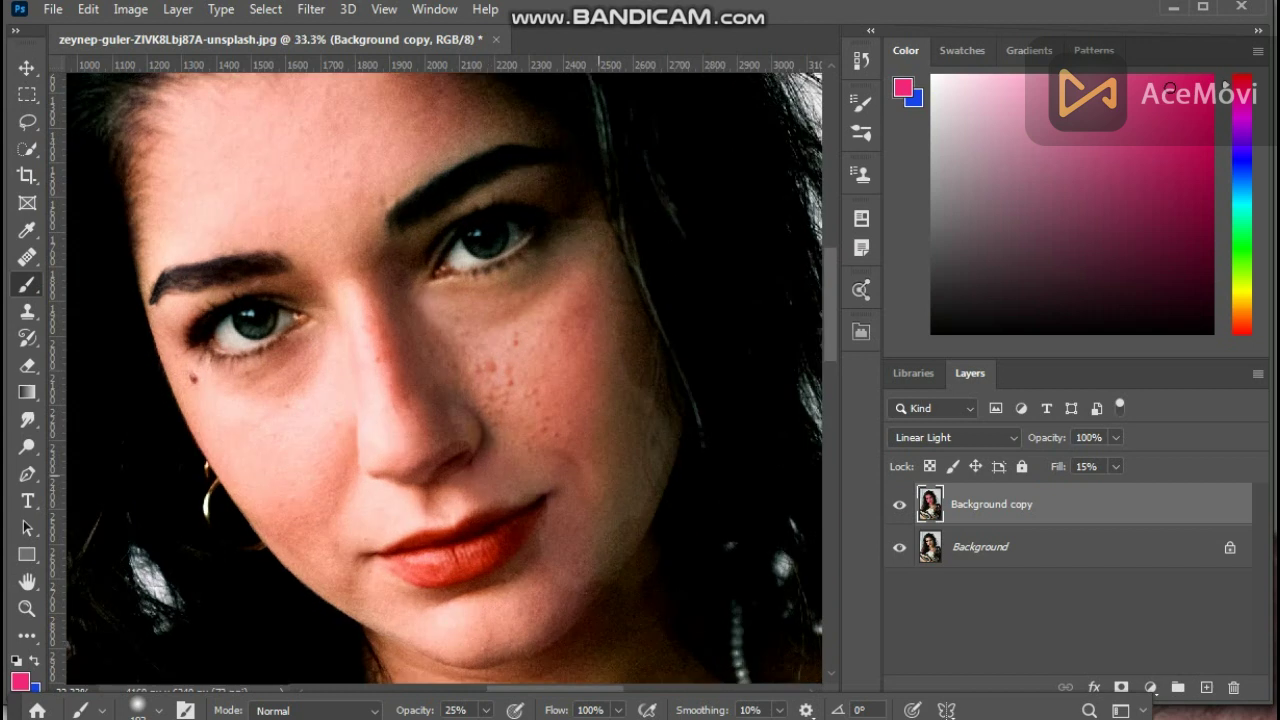
scroll(575, 450, down, 11)
scroll(570, 440, up, 6)
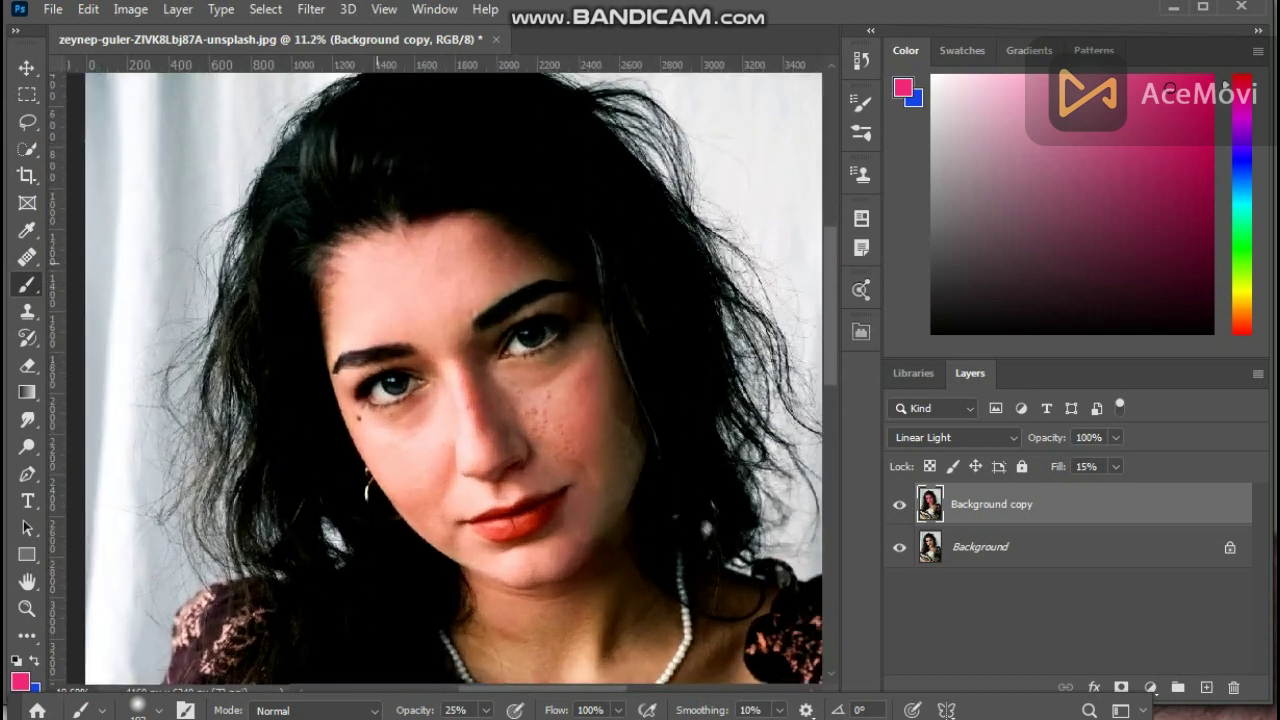
scroll(585, 435, down, 4)
right_click(601, 427)
drag(808, 438, 823, 438)
click(513, 522)
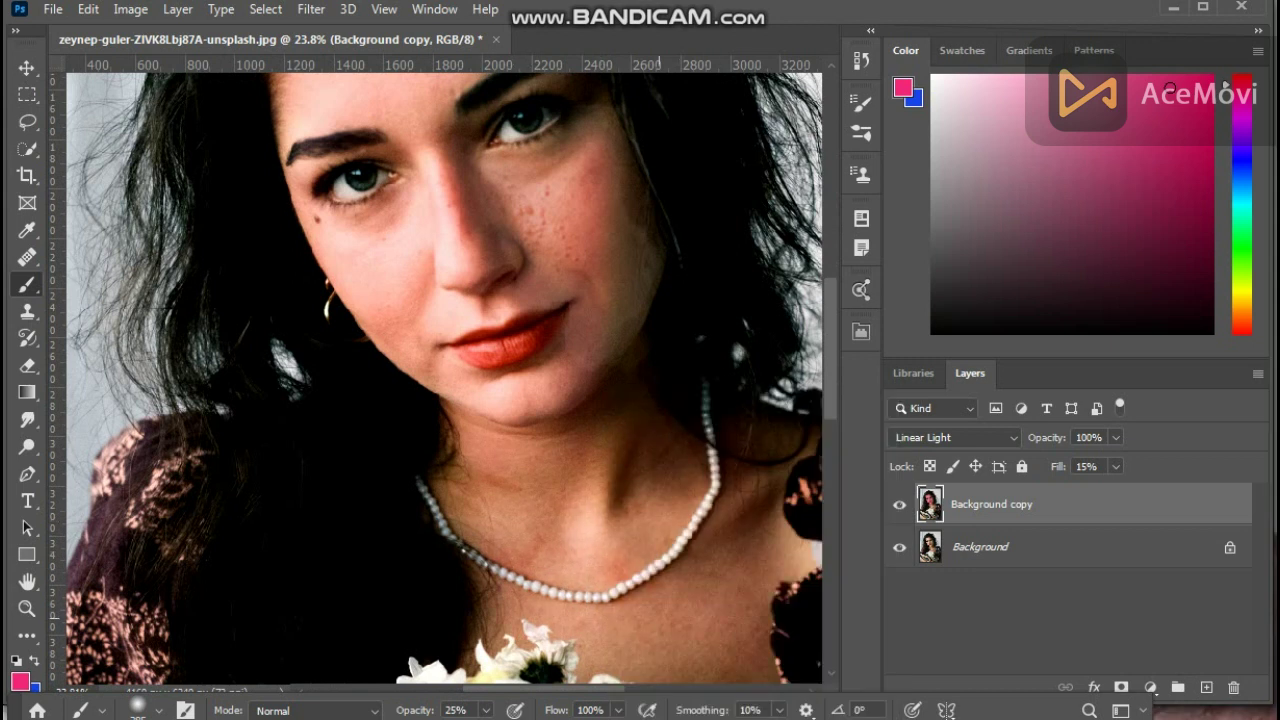
Merge the painted Linear Light layer into the Background.
scroll(445, 380, up, 2)
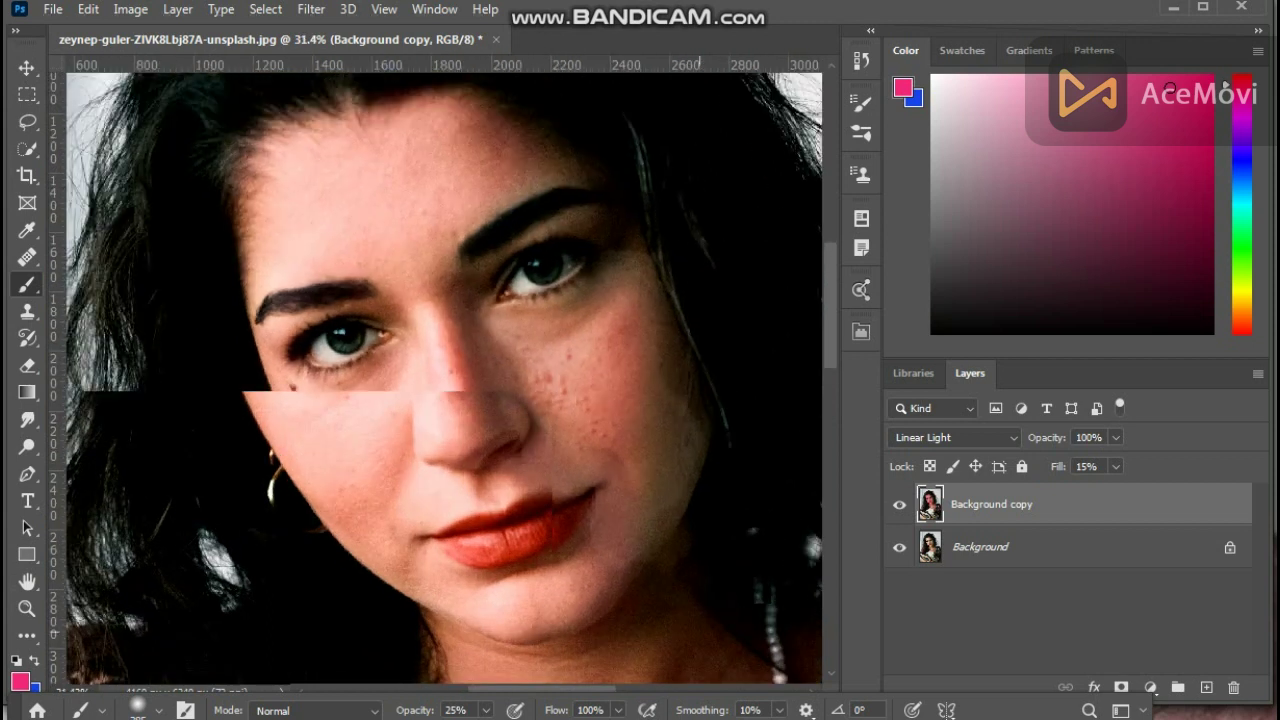
scroll(445, 380, down, 1)
click(178, 9)
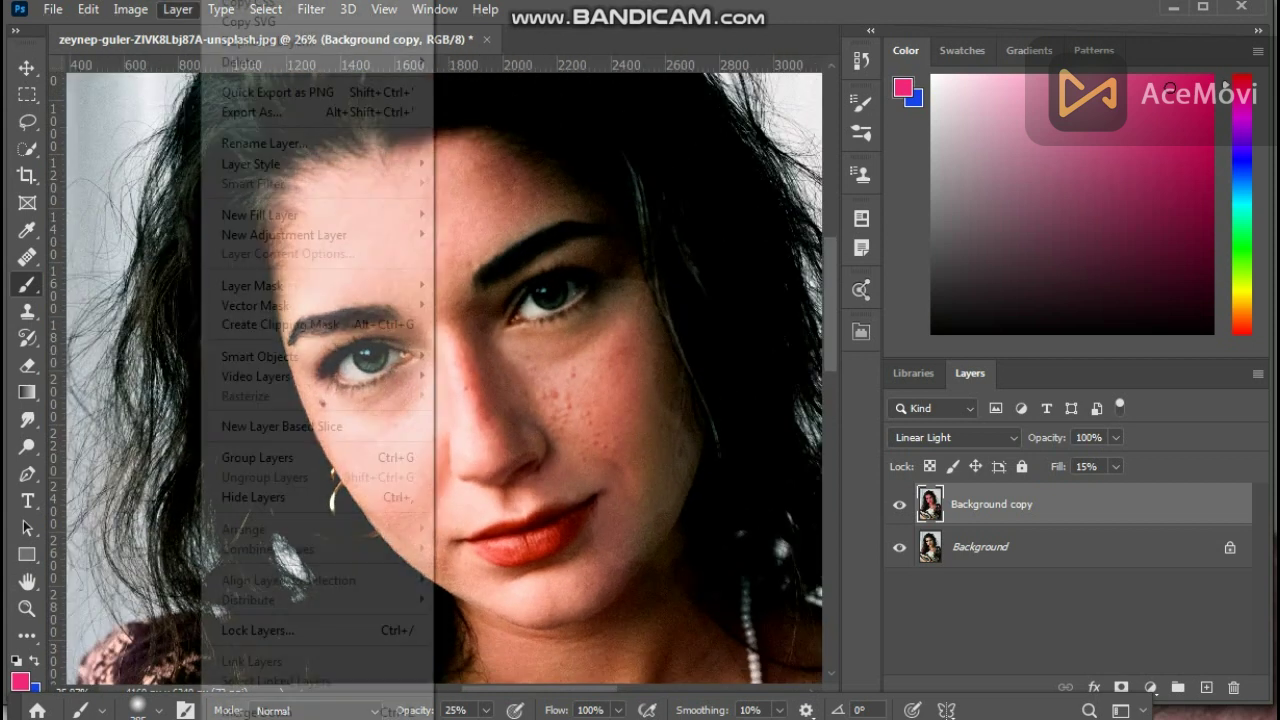
click(280, 709)
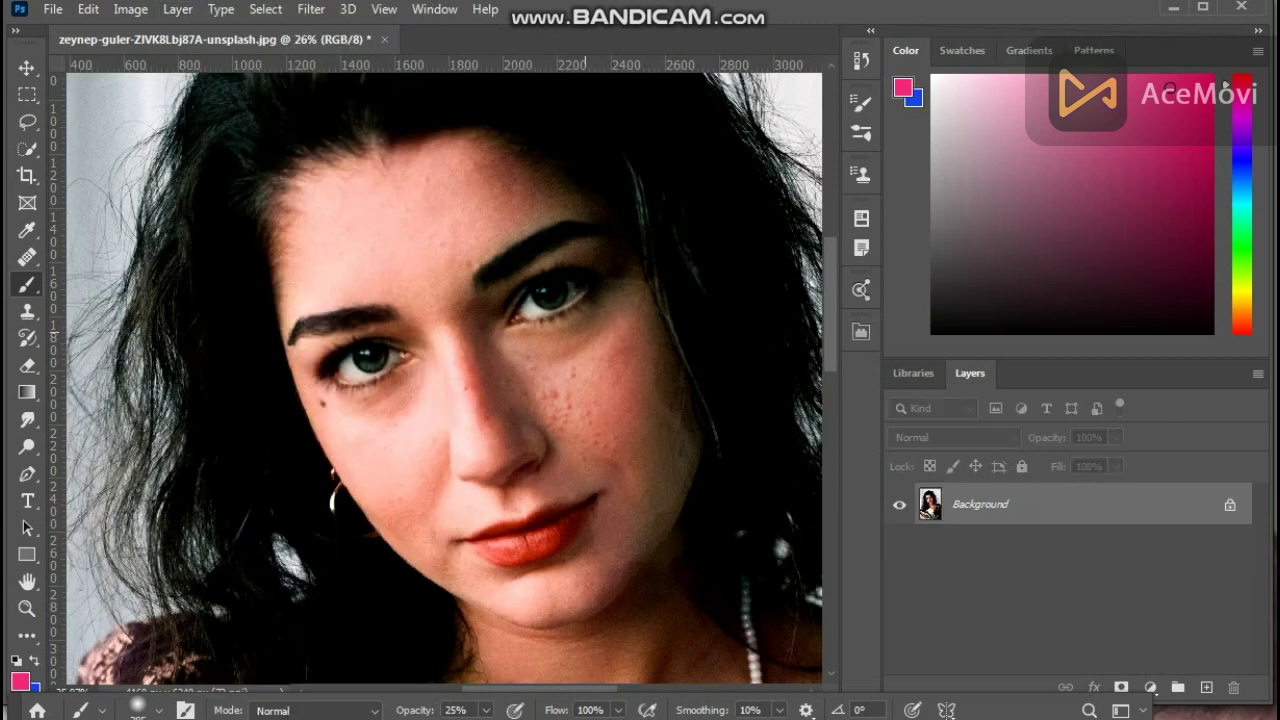
Use the Patch Tool to cover the group of freckles beside the nose on the shaded cheek with cleaner skin.
scroll(445, 380, down, 6)
scroll(362, 190, up, 3)
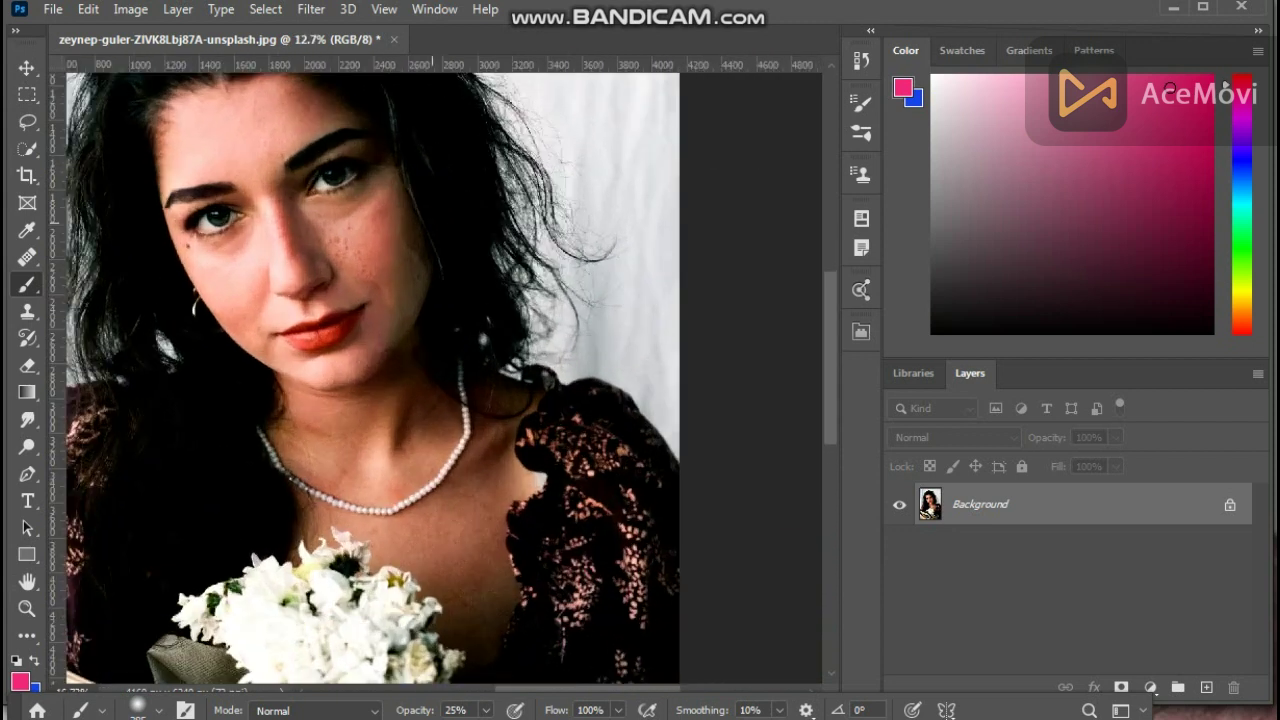
scroll(362, 190, up, 4)
scroll(362, 190, up, 2)
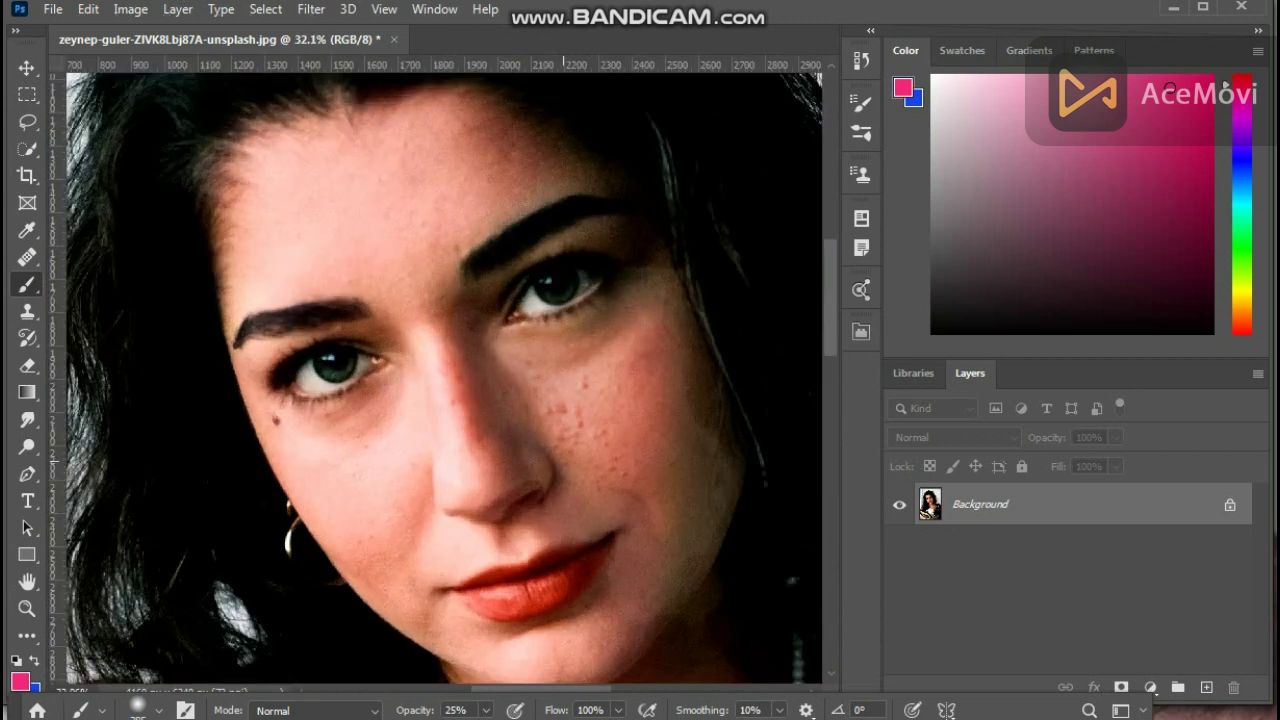
right_click(27, 257)
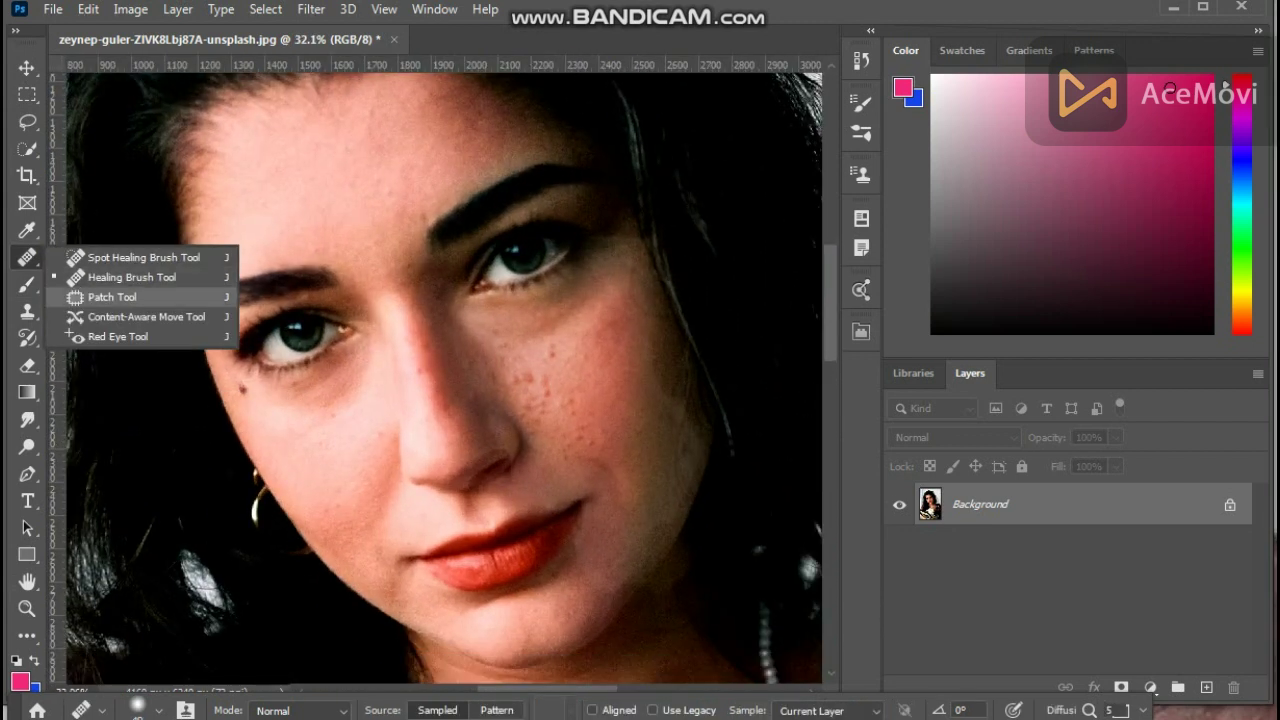
click(110, 298)
scroll(655, 425, up, 2)
mouse_move(503, 347)
mouse_down()
mouse_move(444, 346)
mouse_move(537, 340)
mouse_move(522, 296)
mouse_move(527, 348)
mouse_move(478, 357)
mouse_move(550, 372)
mouse_move(547, 392)
mouse_up()
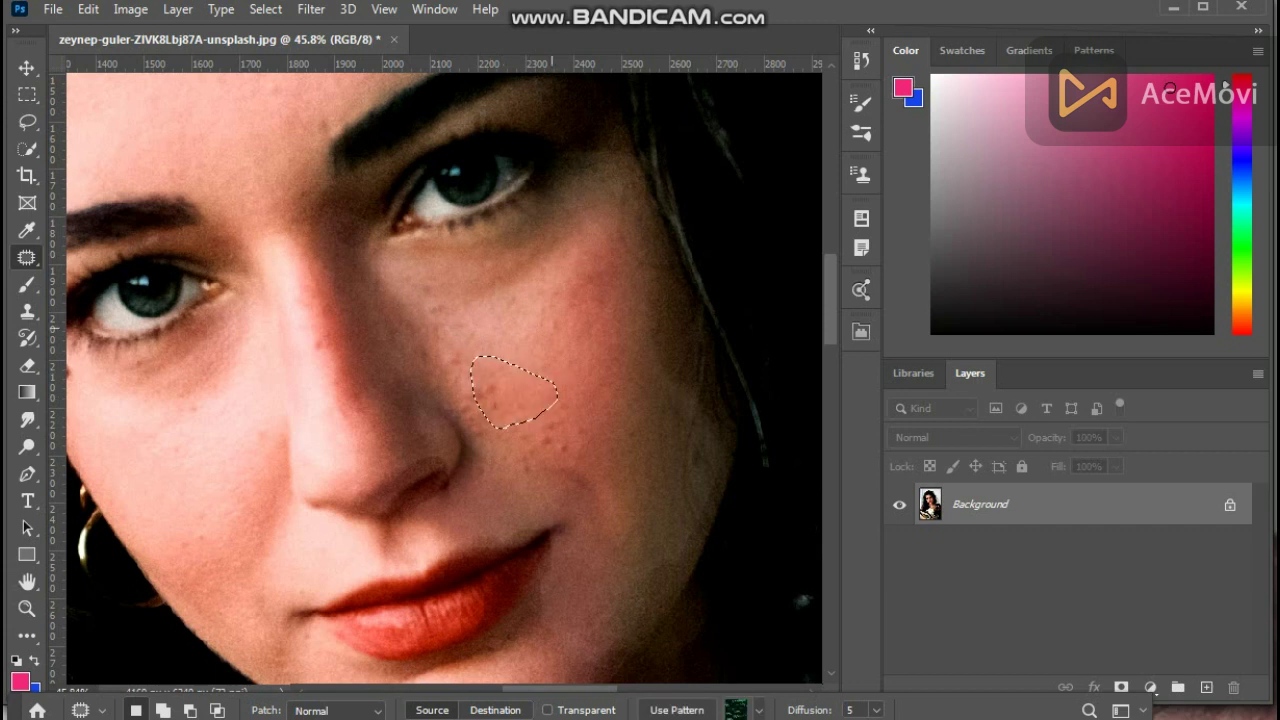
click(547, 453)
Clear the patch selection and make a fresh duplicate of the Background layer.
scroll(547, 455, down, 4)
scroll(555, 385, down, 1)
drag(980, 504, 1206, 687)
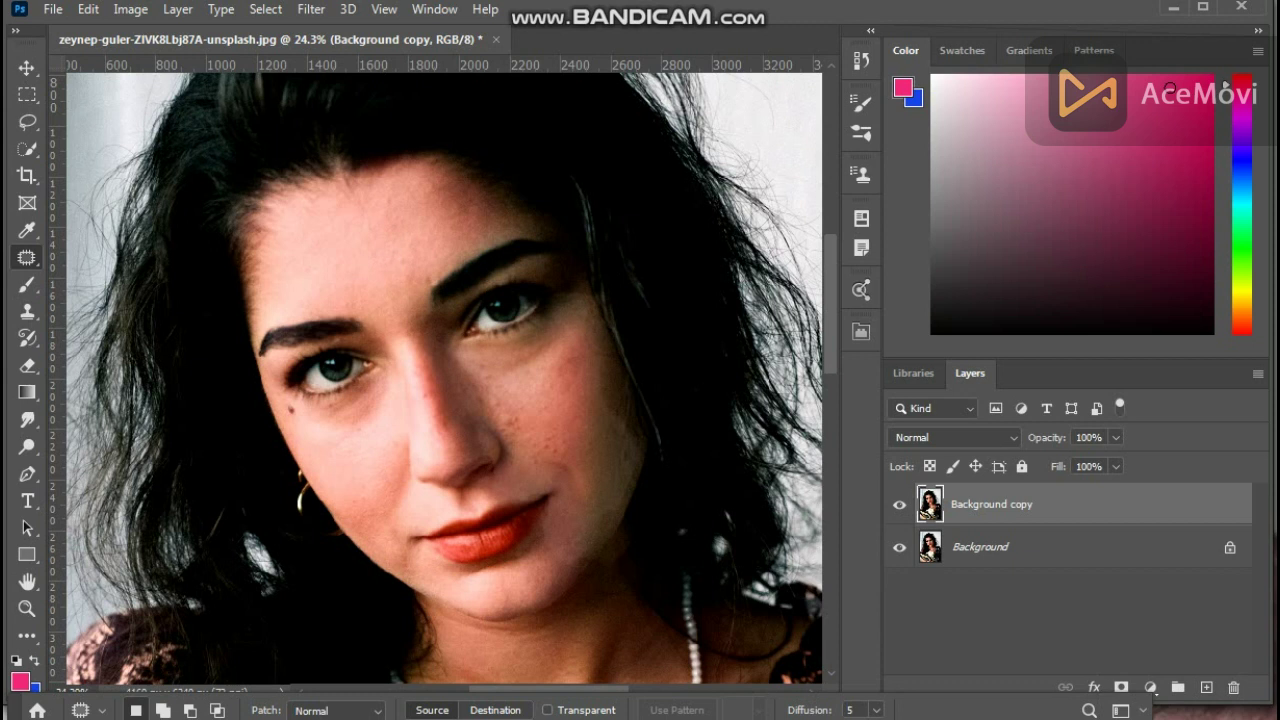
Invert the colors of the Background copy layer.
key(ctrl+i)
click(322, 9)
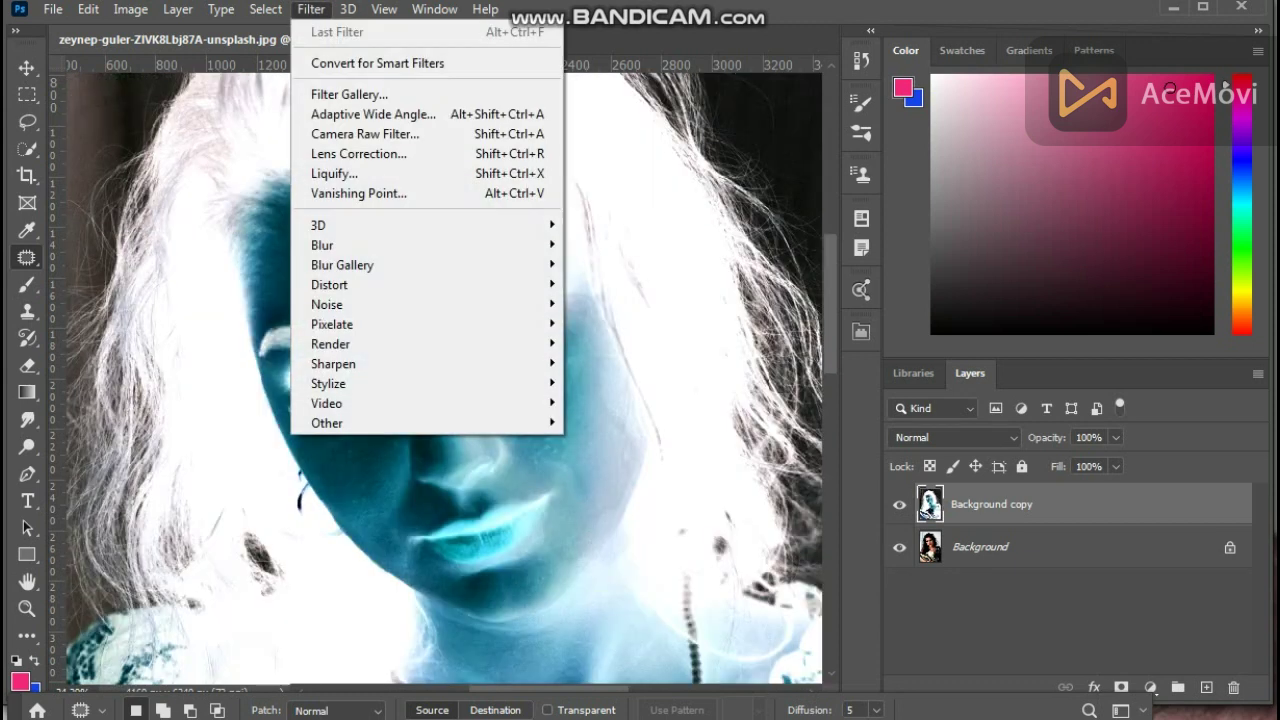
mouse_move(530, 423)
click(605, 441)
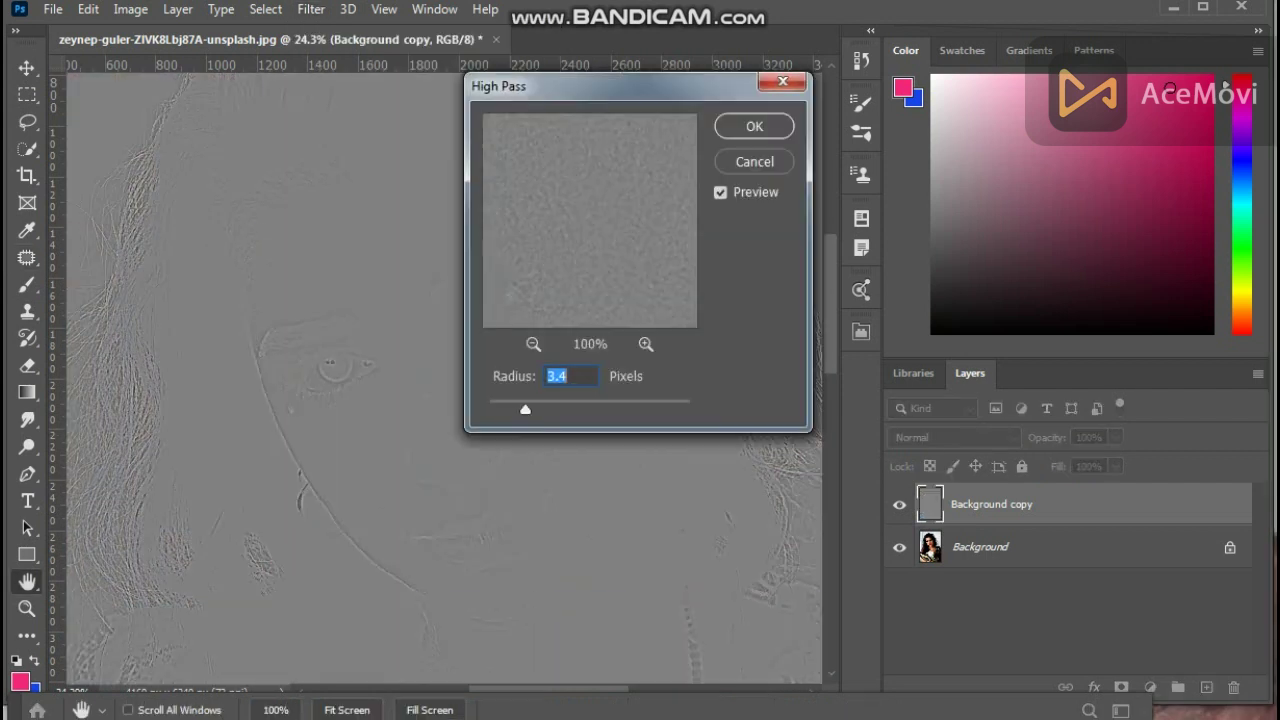
drag(630, 225, 560, 215)
drag(525, 409, 575, 409)
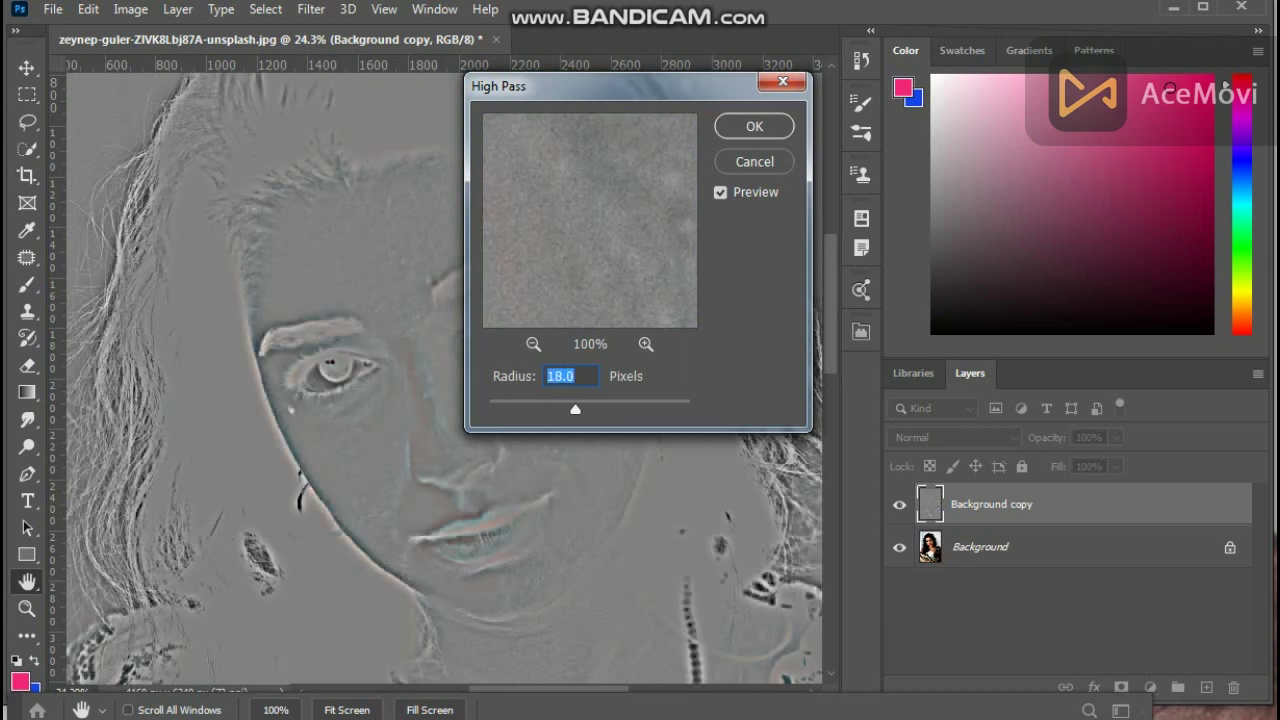
click(754, 161)
Set the inverted Background copy to Vivid Light and apply a High Pass filter with a radius of 44.3 pixels.
click(953, 437)
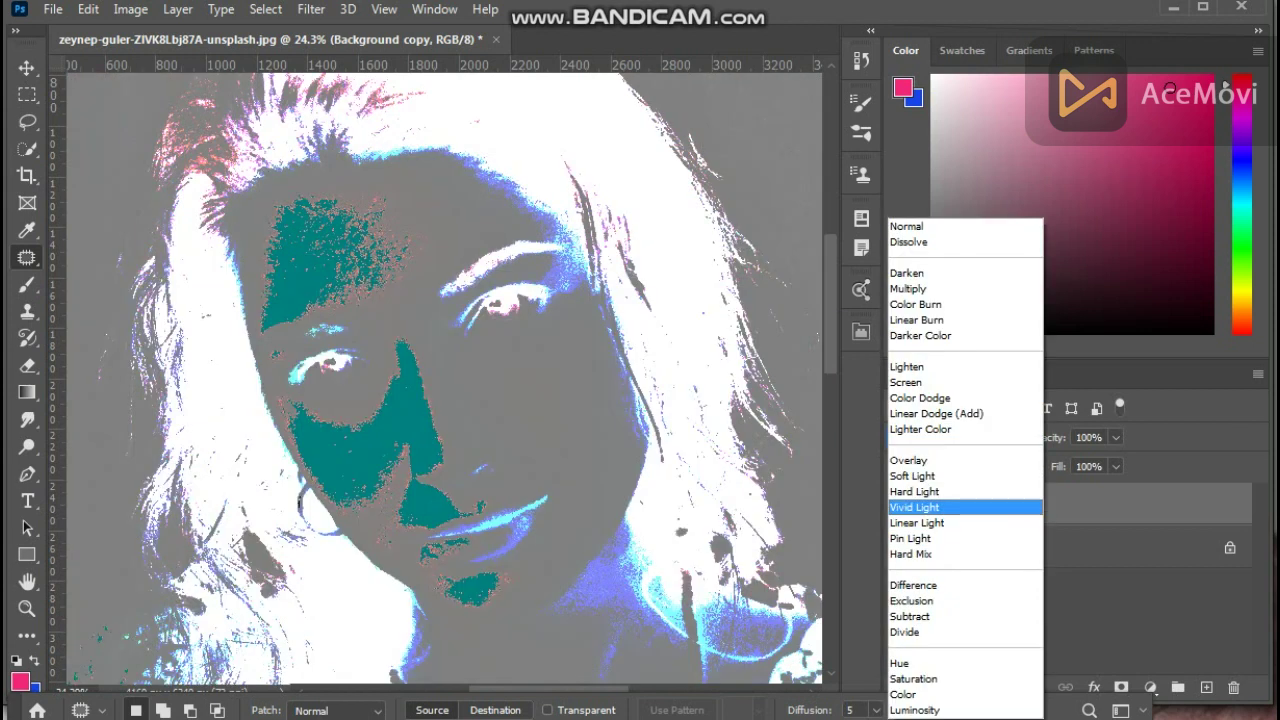
click(914, 507)
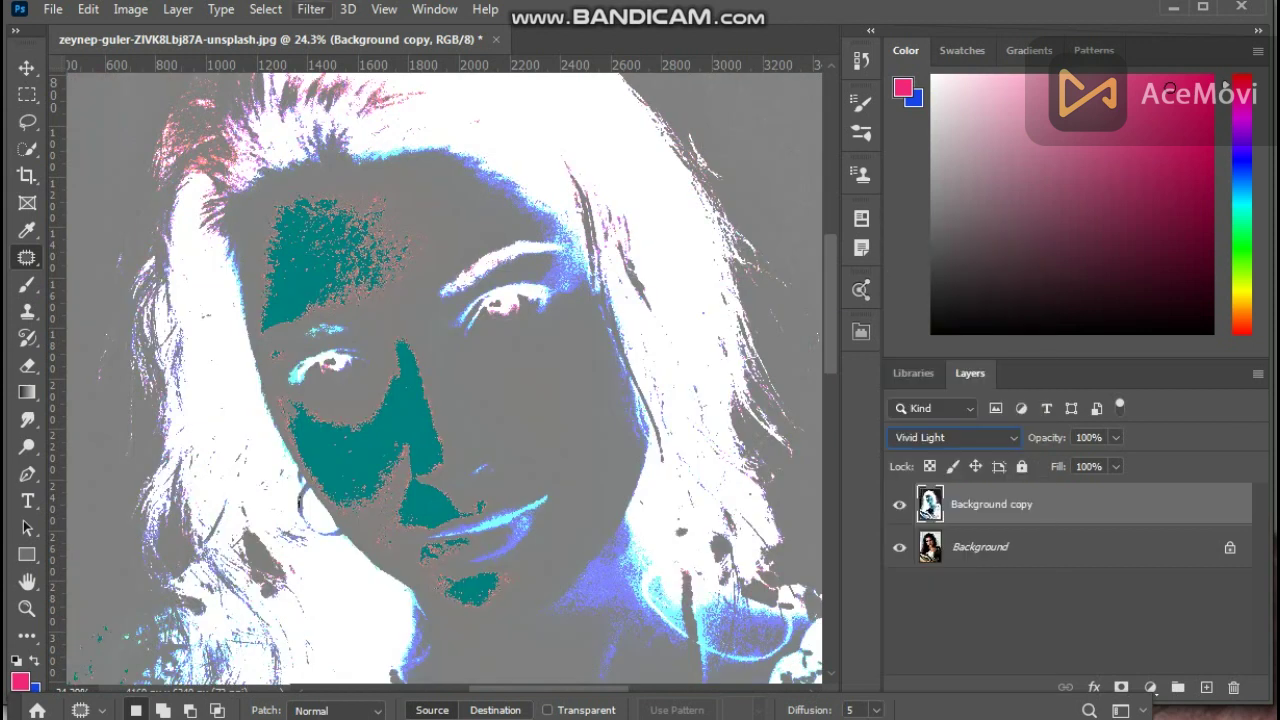
click(311, 9)
mouse_move(440, 420)
click(610, 441)
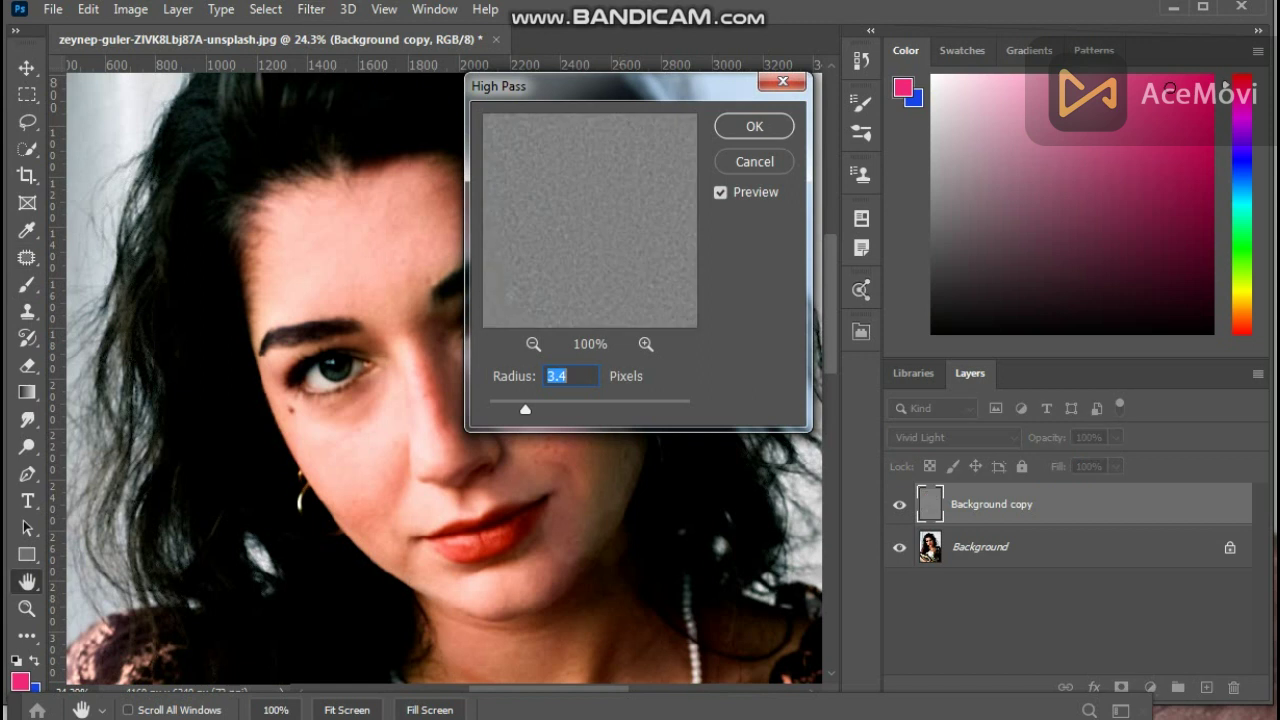
drag(525, 409, 595, 409)
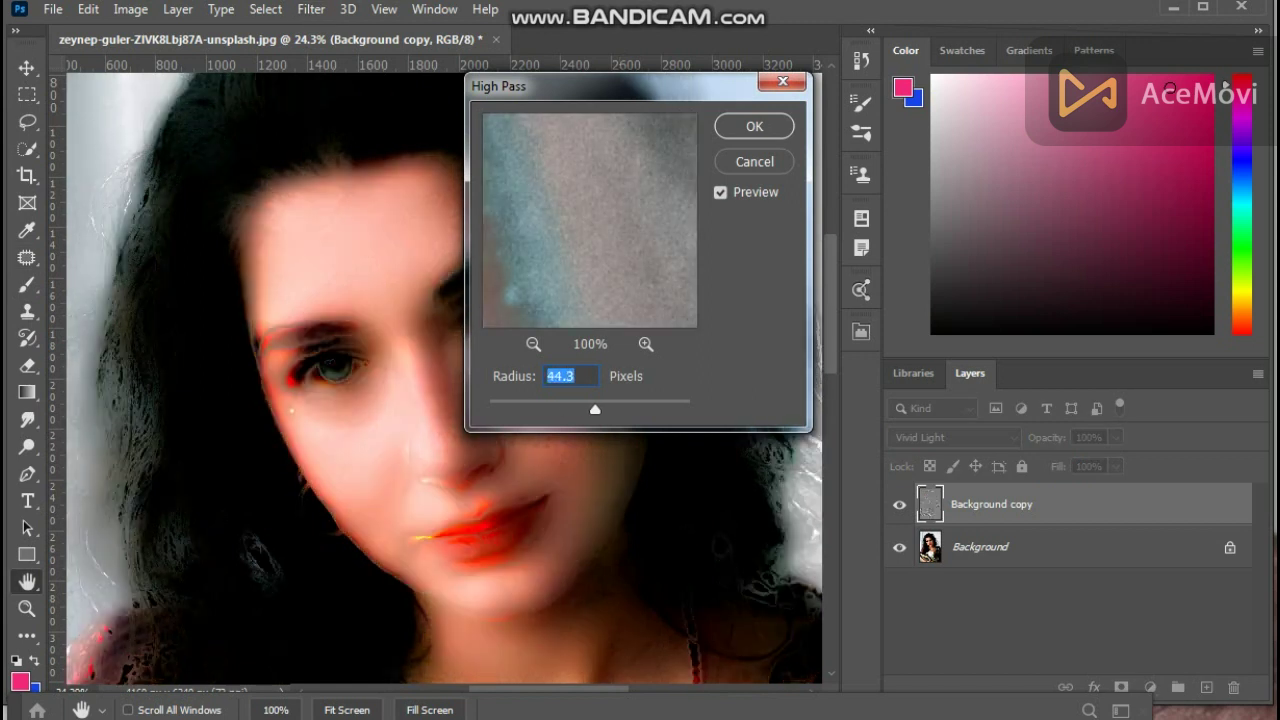
key(Return)
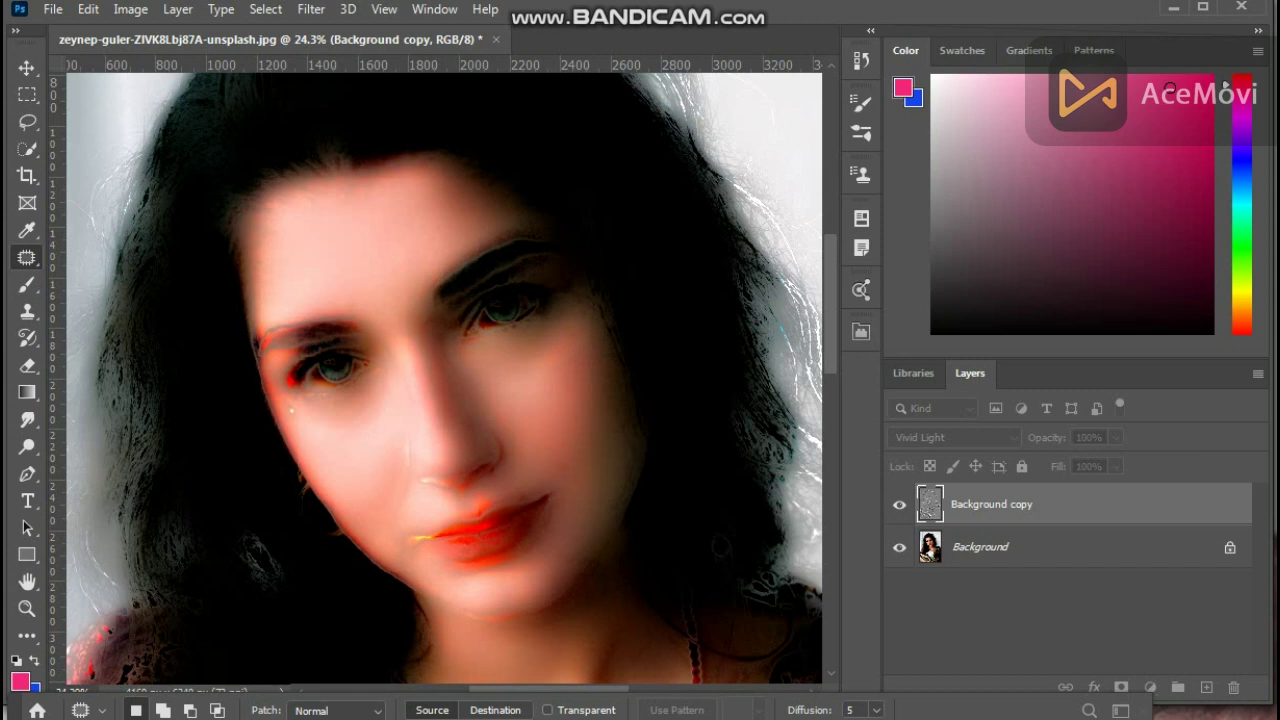
Apply a Gaussian Blur to the Background copy layer to bring back fine skin texture.
click(311, 9)
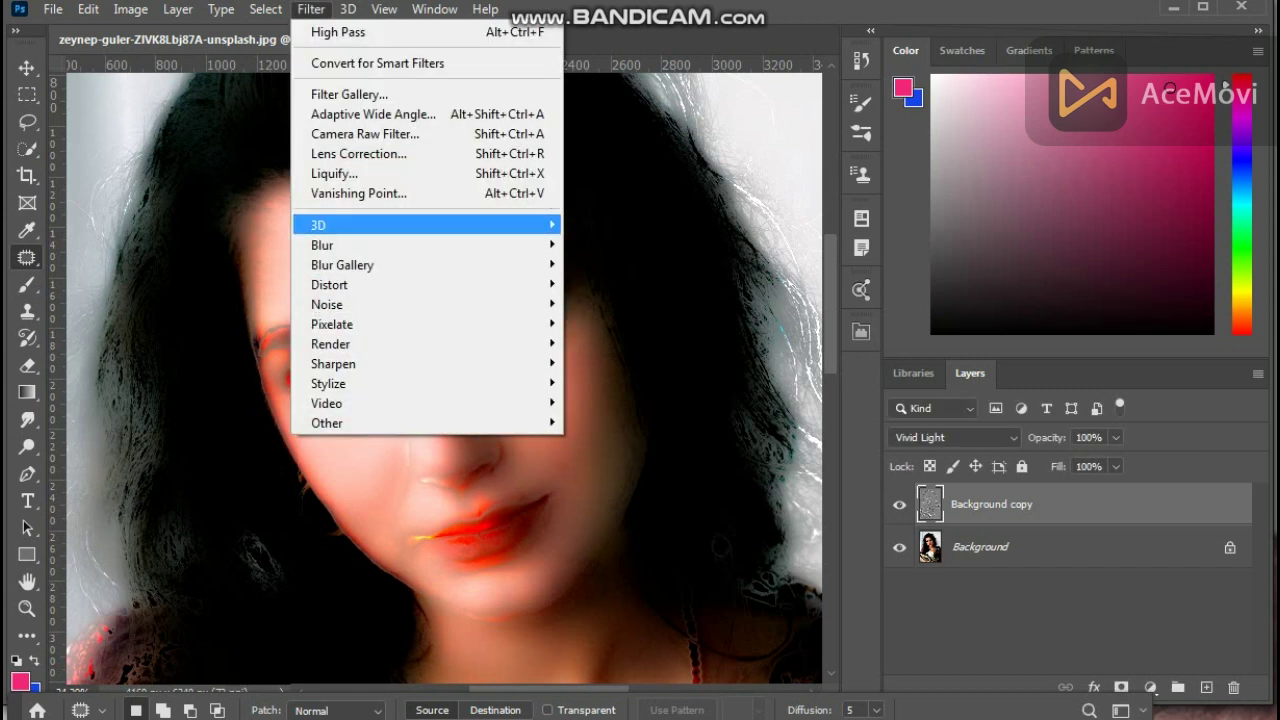
mouse_move(400, 245)
key(Return)
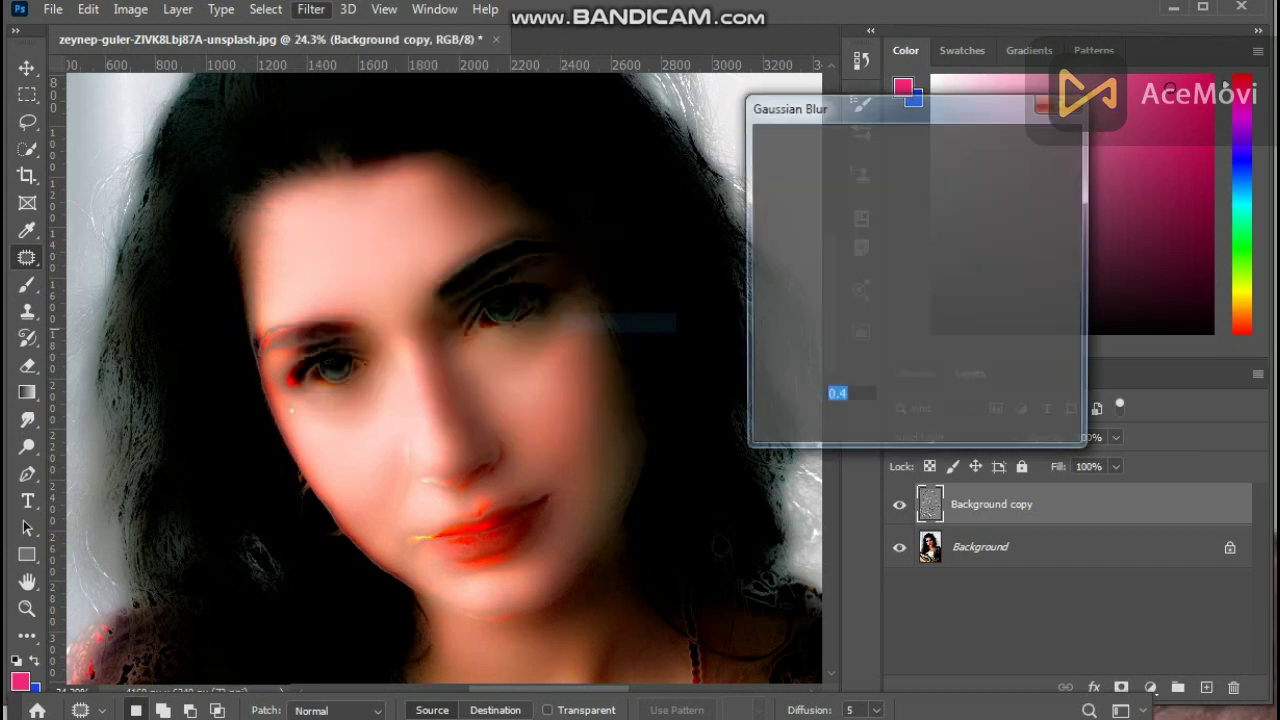
drag(771, 430, 839, 430)
key(Return)
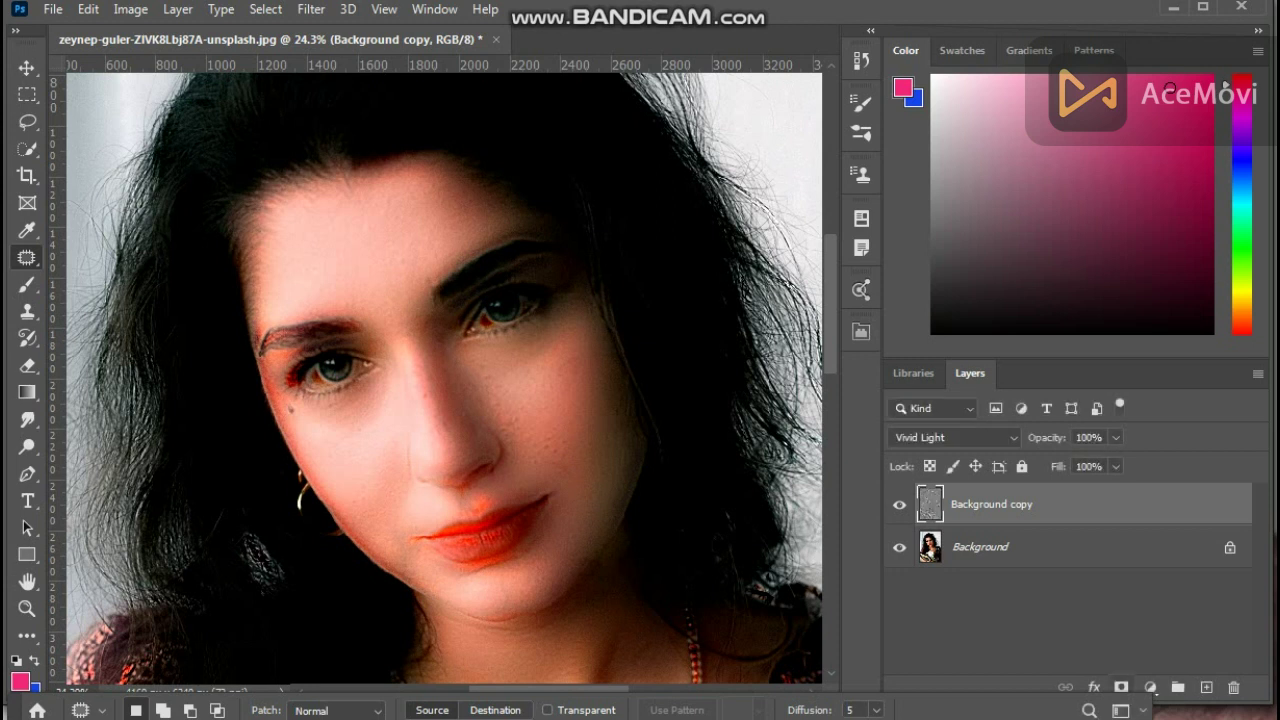
Hide the smoothing effect of the Background copy behind a black layer mask.
alt+click(1121, 687)
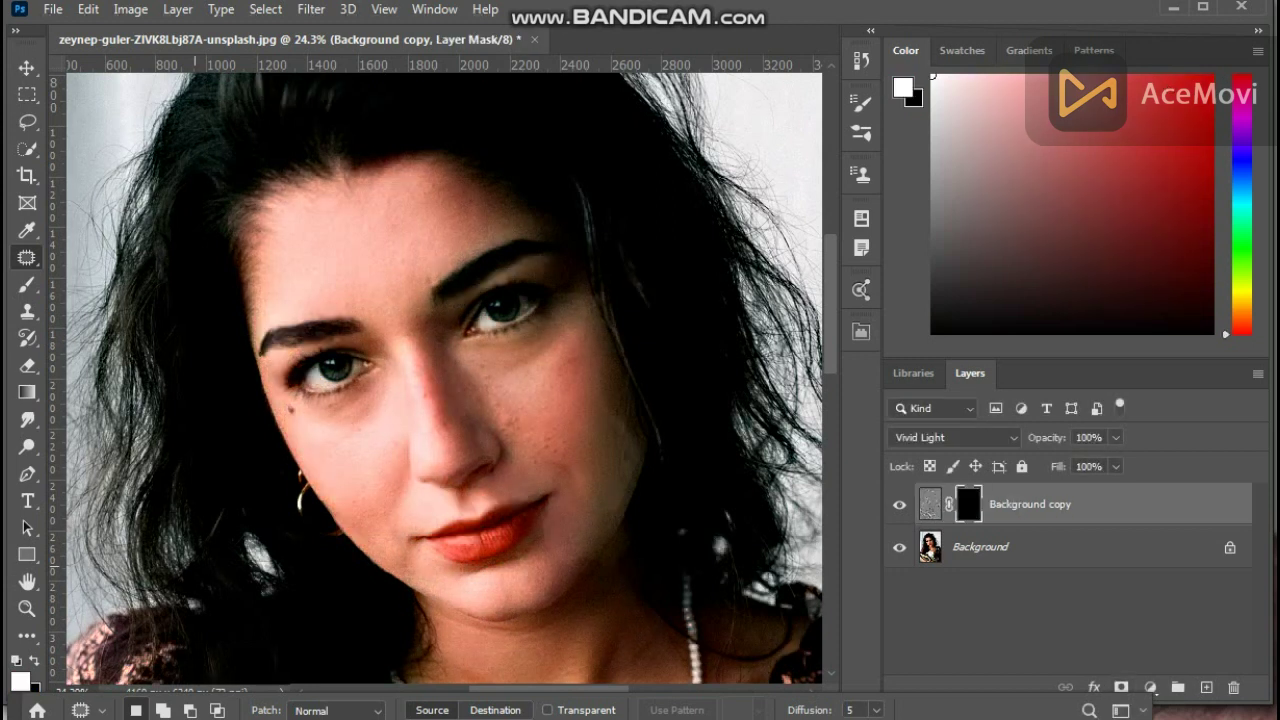
drag(445, 500, 441, 416)
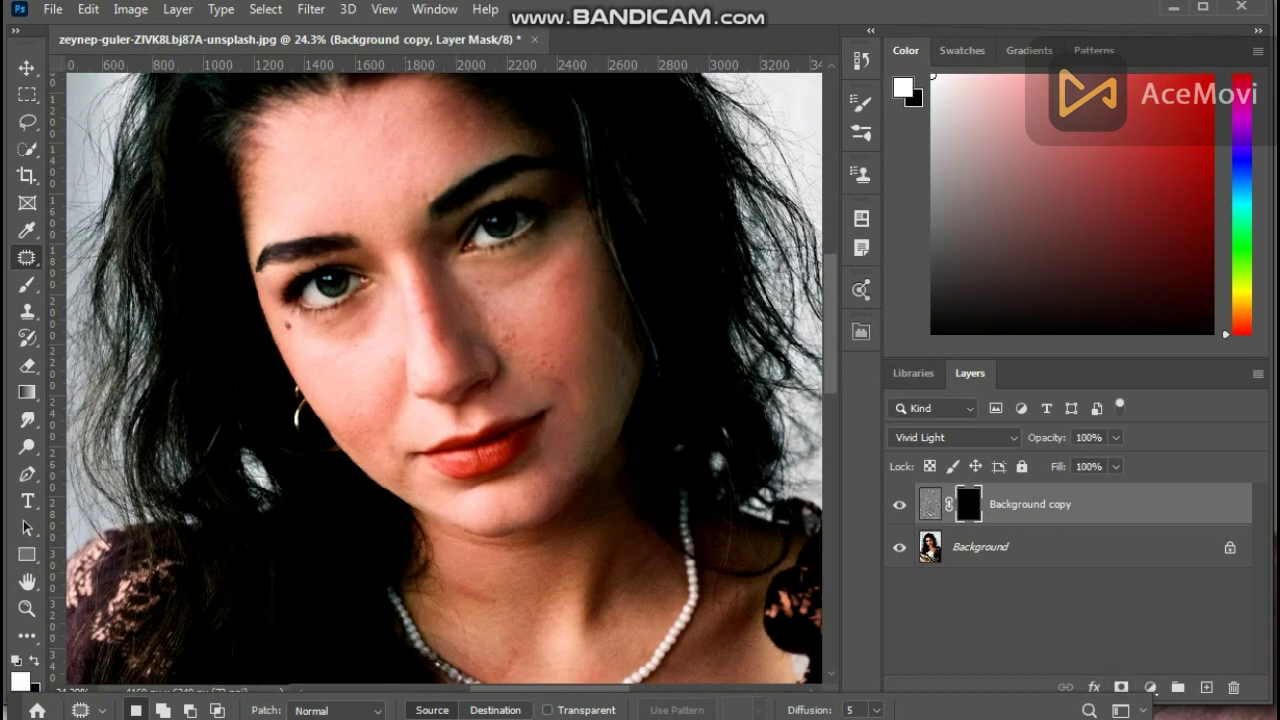
With a smaller, soft white brush, paint on the layer mask to reveal the smoothing on the shaded cheek.
right_click(27, 284)
click(110, 285)
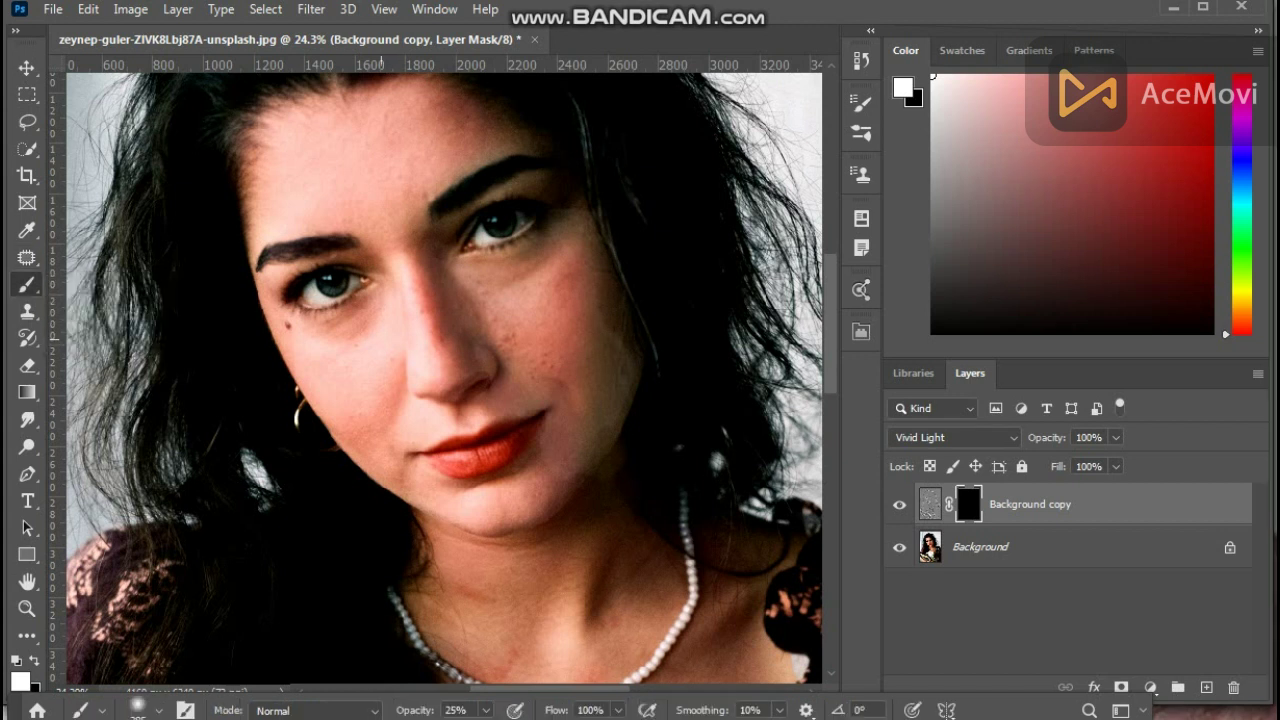
right_click(385, 330)
drag(603, 382, 537, 382)
click(447, 306)
right_click(447, 306)
drag(603, 357, 604, 357)
click(606, 357)
click(424, 299)
Raise the brush opacity to 78%, enlarge the brush to 180 px, and paint the smoothing onto more of the face and neck.
mouse_move(485, 710)
mouse_down()
mouse_move(537, 715)
mouse_move(522, 715)
mouse_up()
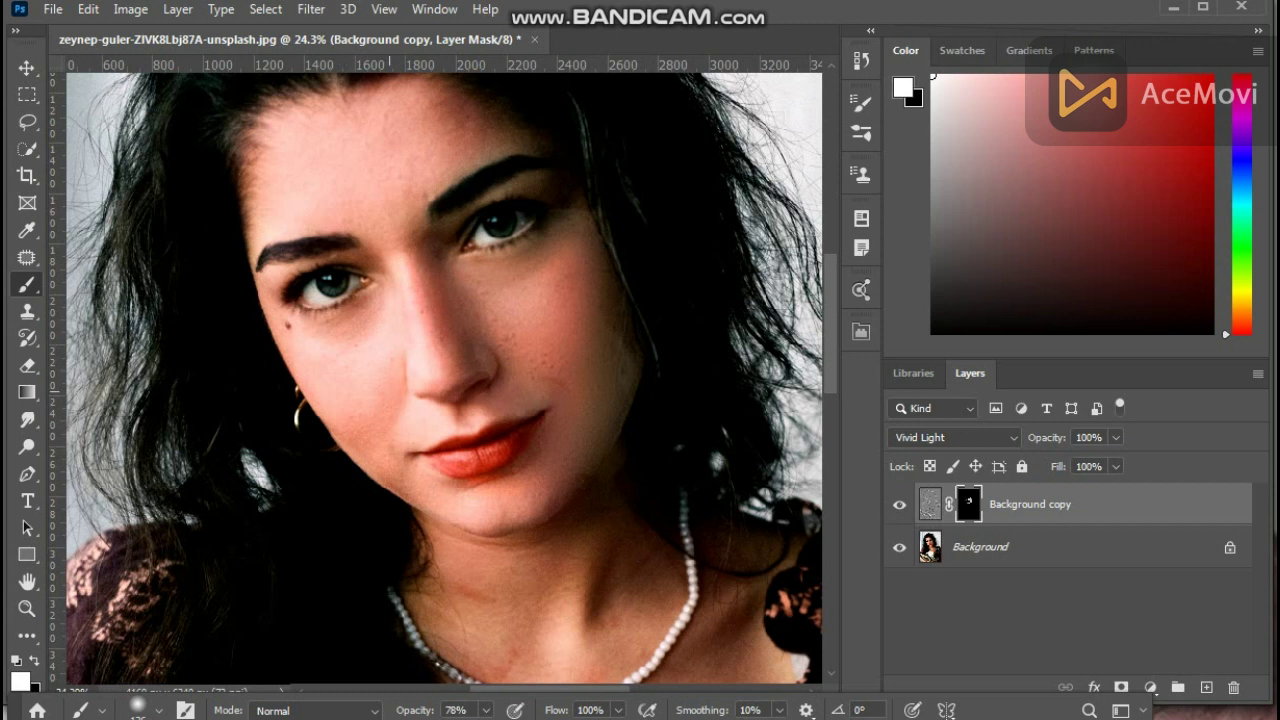
drag(420, 290, 429, 392)
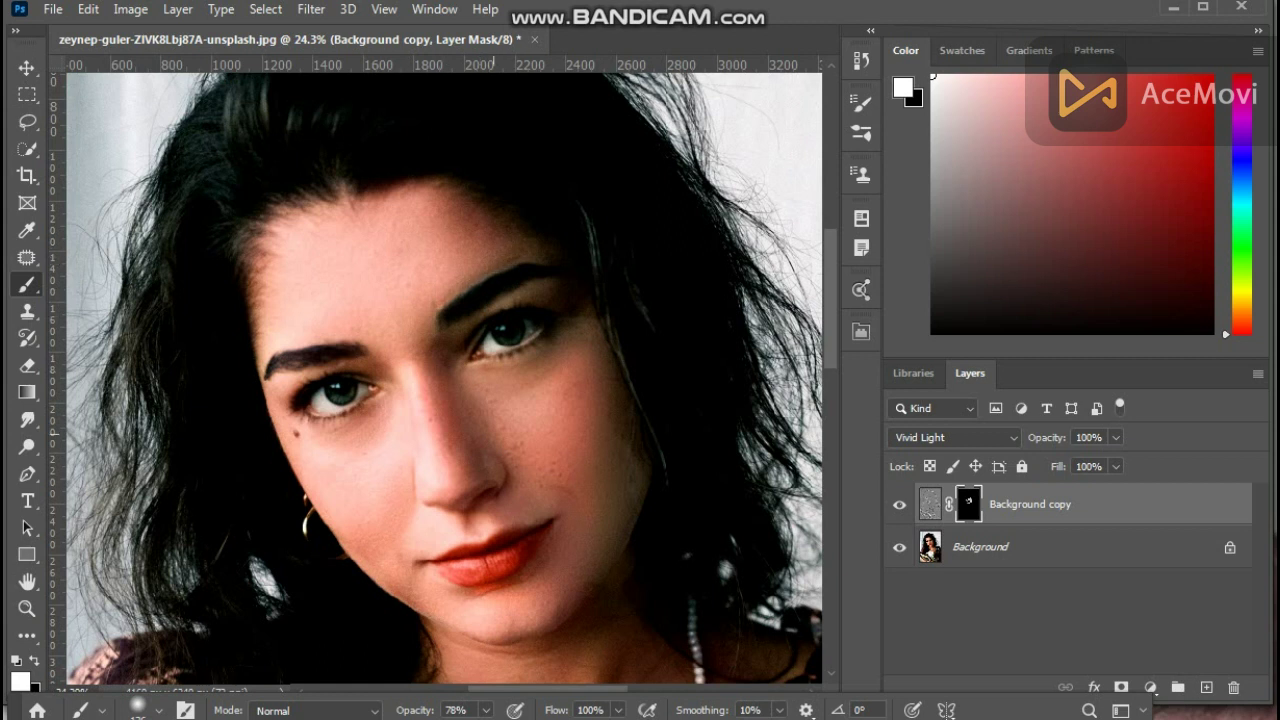
drag(493, 434, 473, 382)
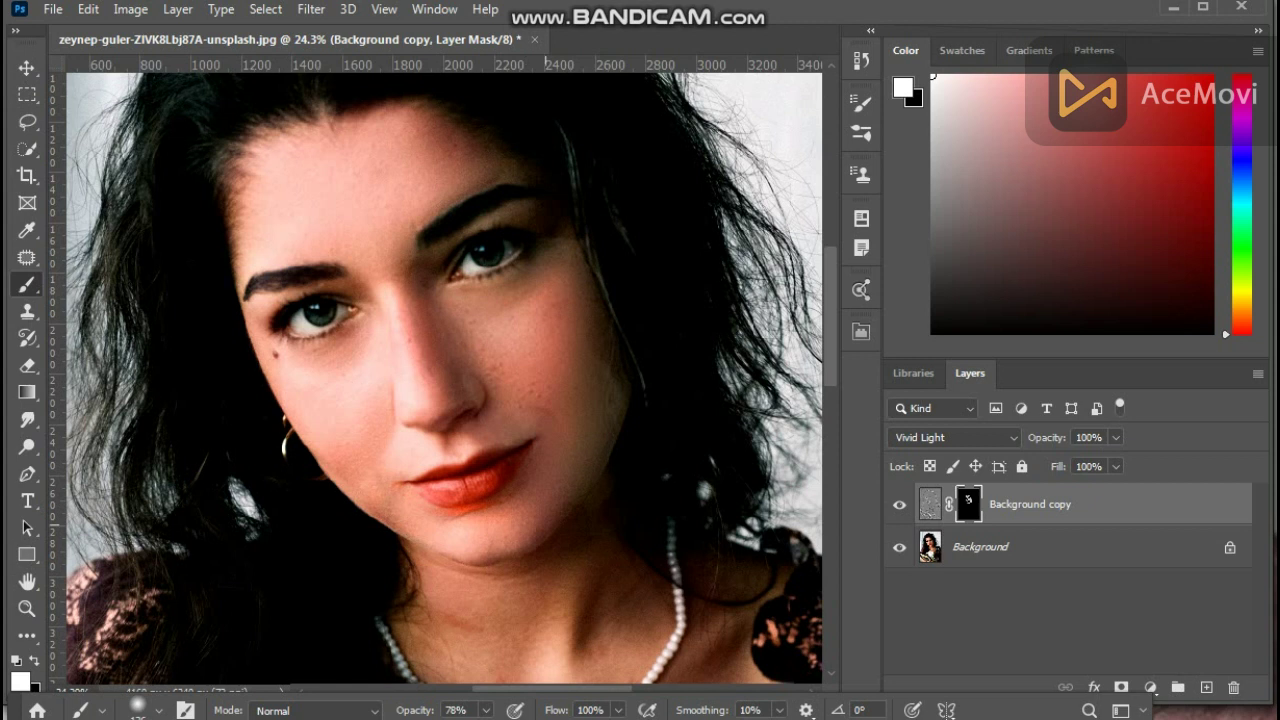
drag(545, 525, 520, 432)
right_click(612, 386)
drag(798, 438, 814, 438)
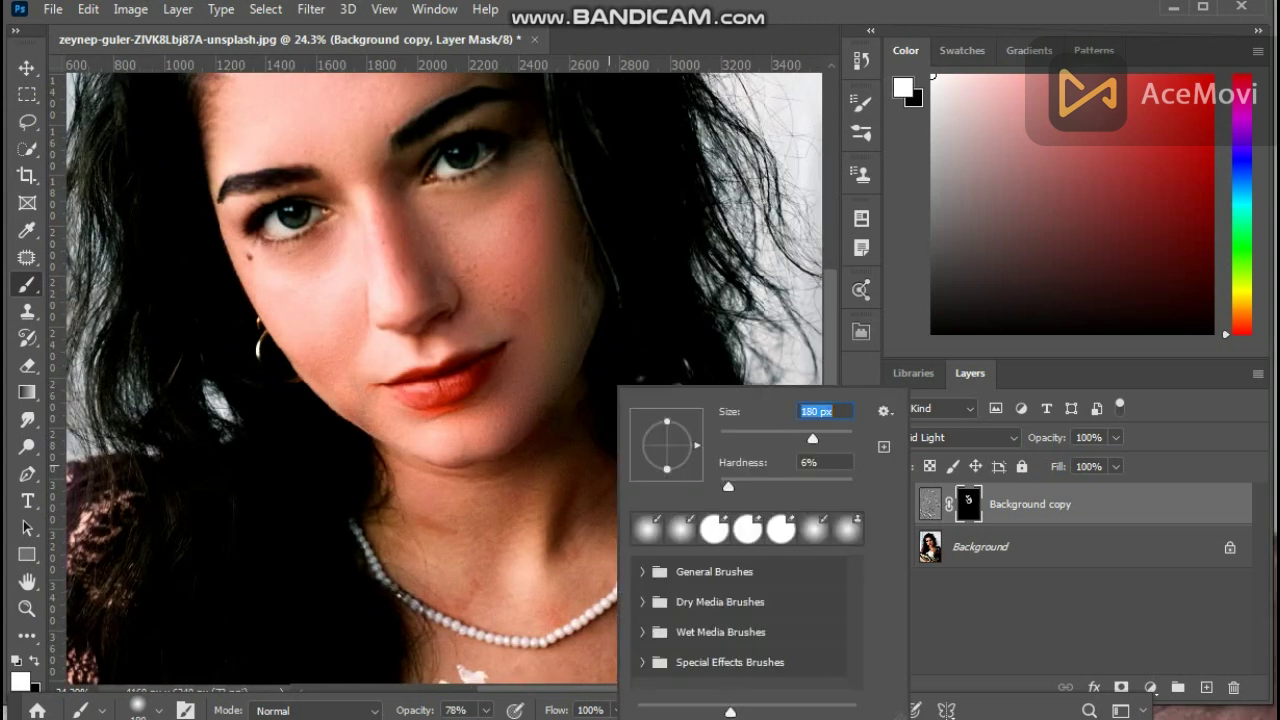
click(553, 542)
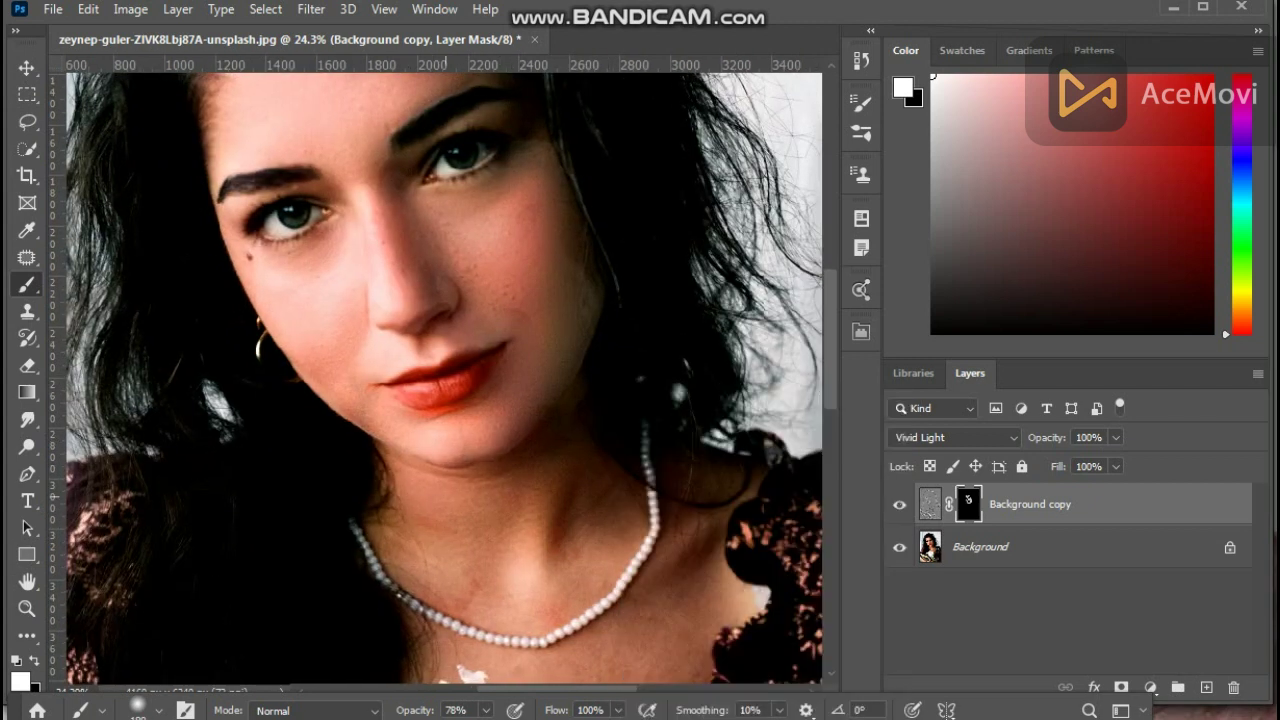
scroll(527, 370, up, 2)
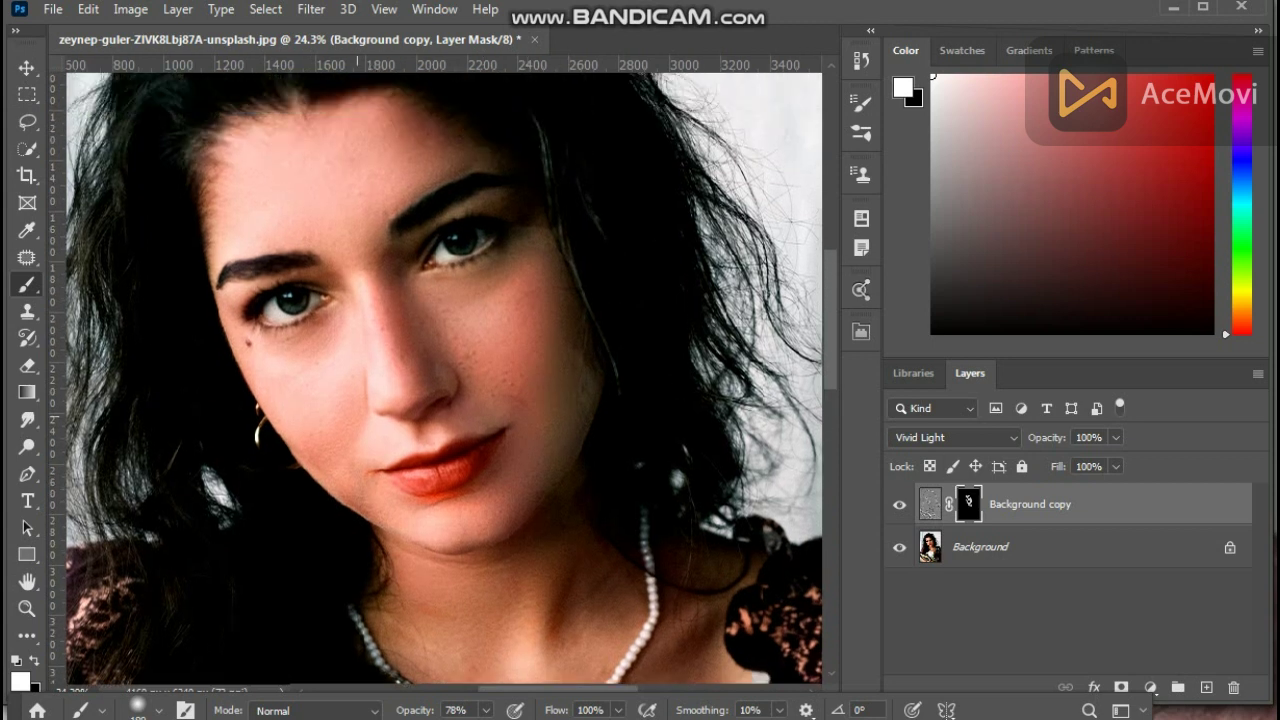
Flatten the image so the masked smoothing layer is merged into the Background.
click(27, 121)
scroll(443, 370, down, 6)
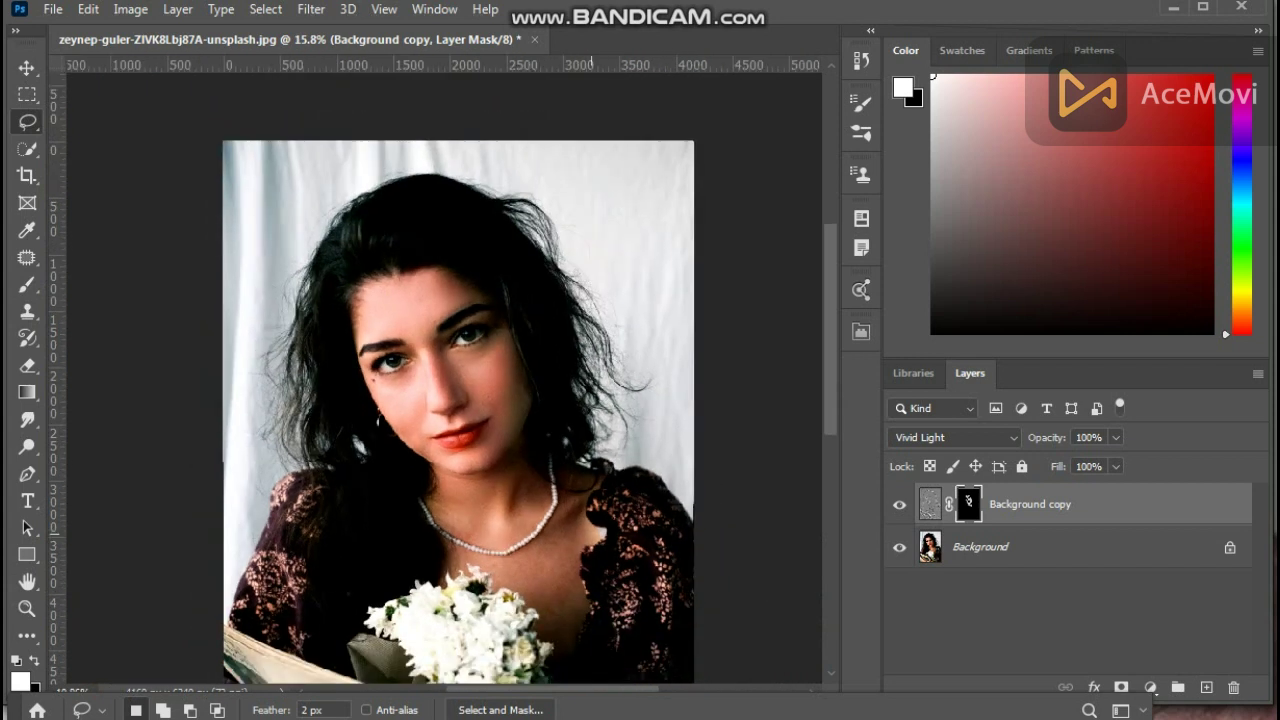
click(178, 9)
click(250, 709)
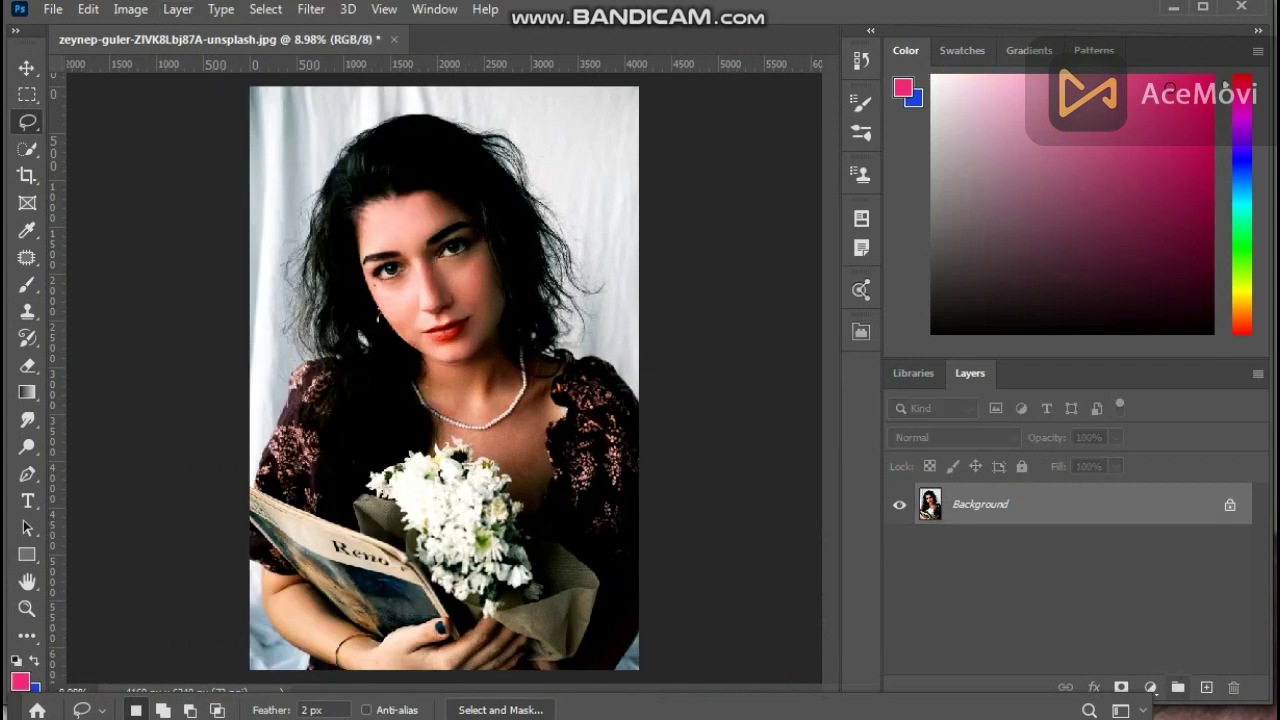
Add a Curves adjustment layer and bend the RGB curve upward in the darker tones to brighten the portrait.
click(1150, 687)
click(1183, 428)
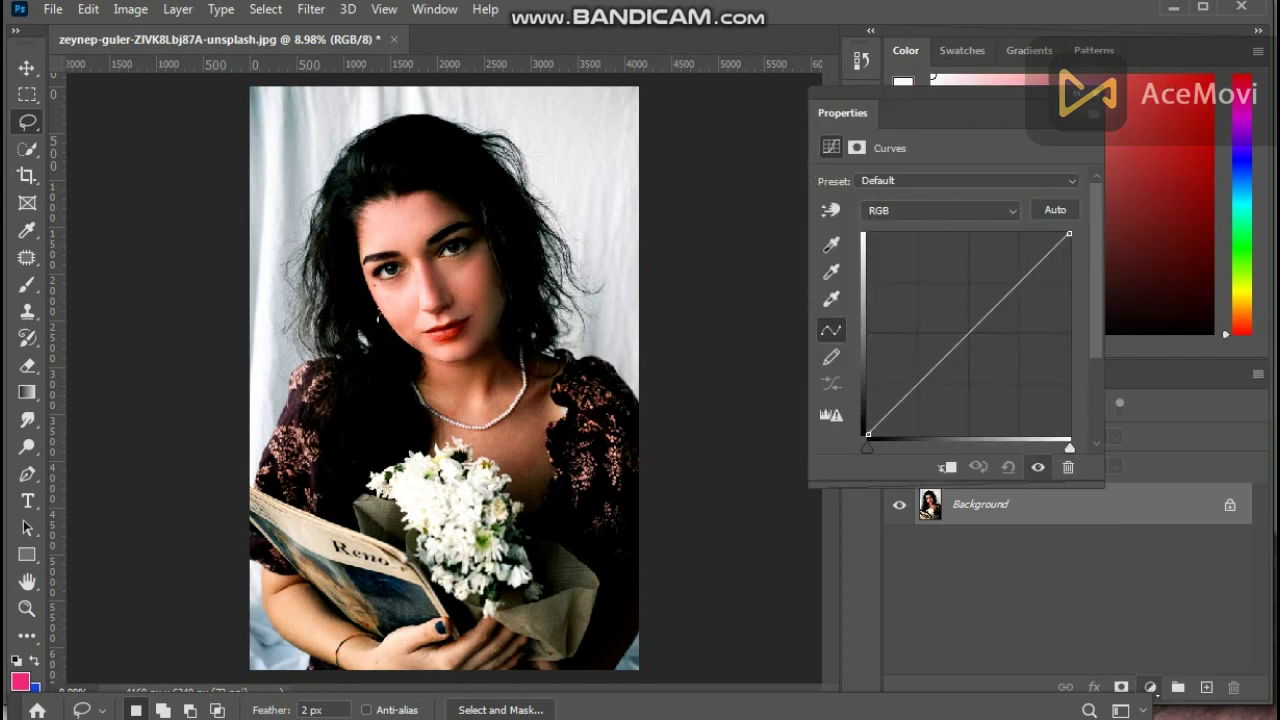
drag(947, 355, 923, 342)
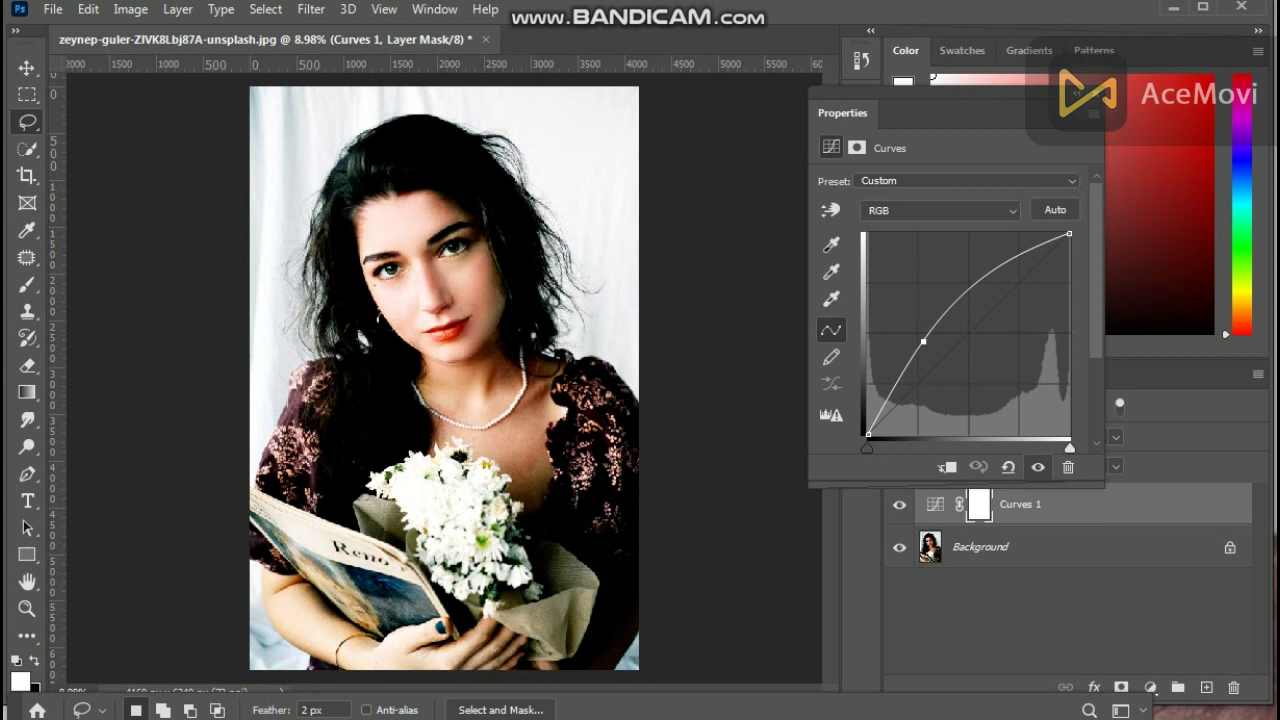
click(1095, 94)
scroll(533, 463, up, 6)
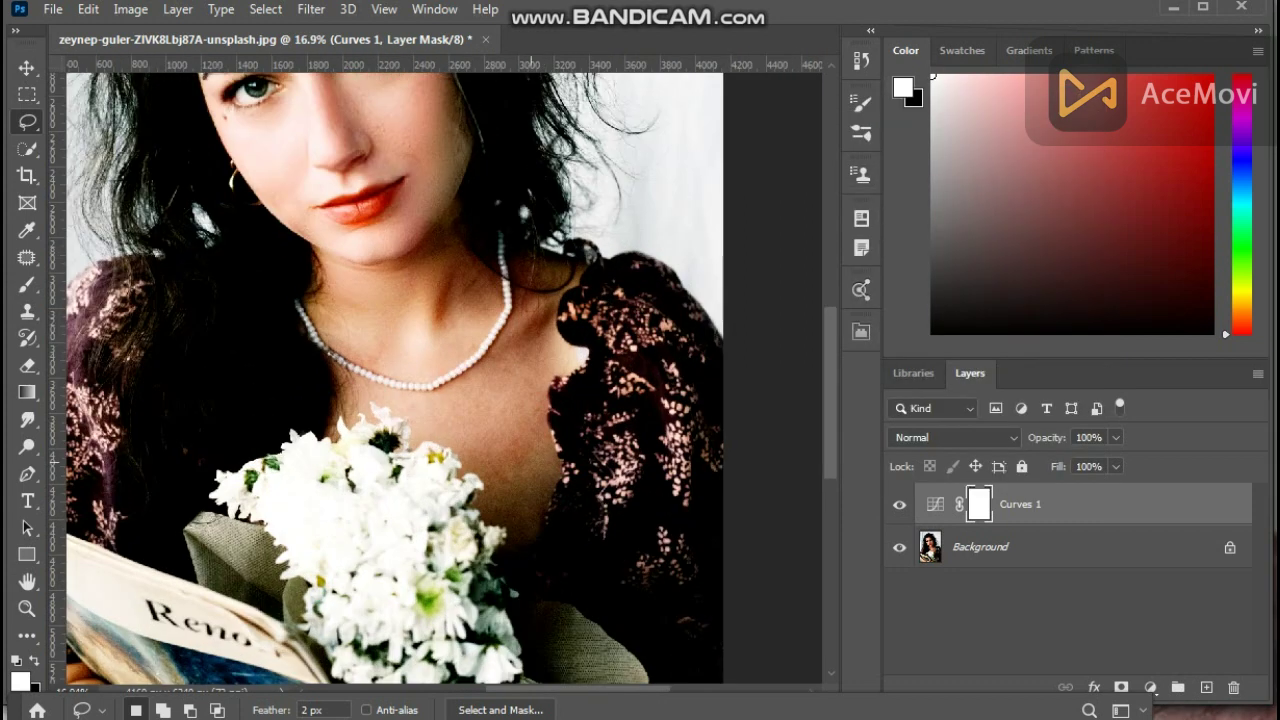
drag(440, 292, 516, 587)
scroll(432, 370, down, 2)
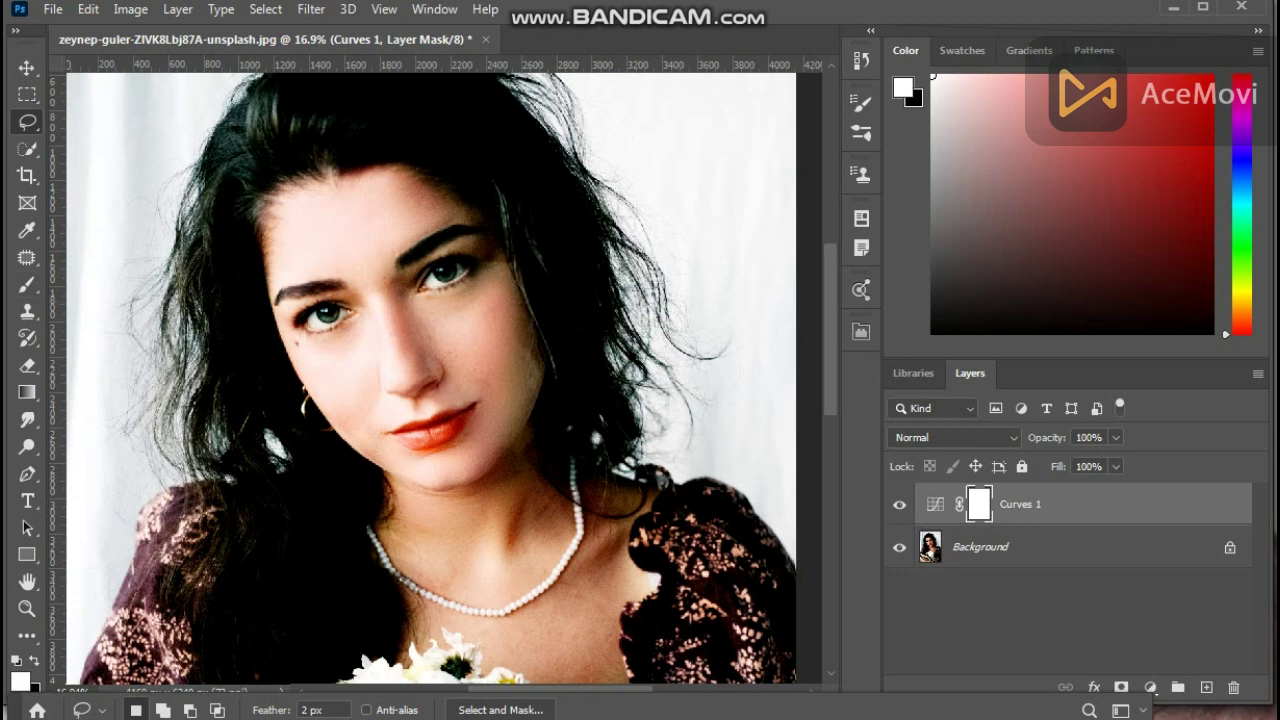
Flatten the Curves adjustment into the image and duplicate the Background layer.
click(182, 9)
click(268, 718)
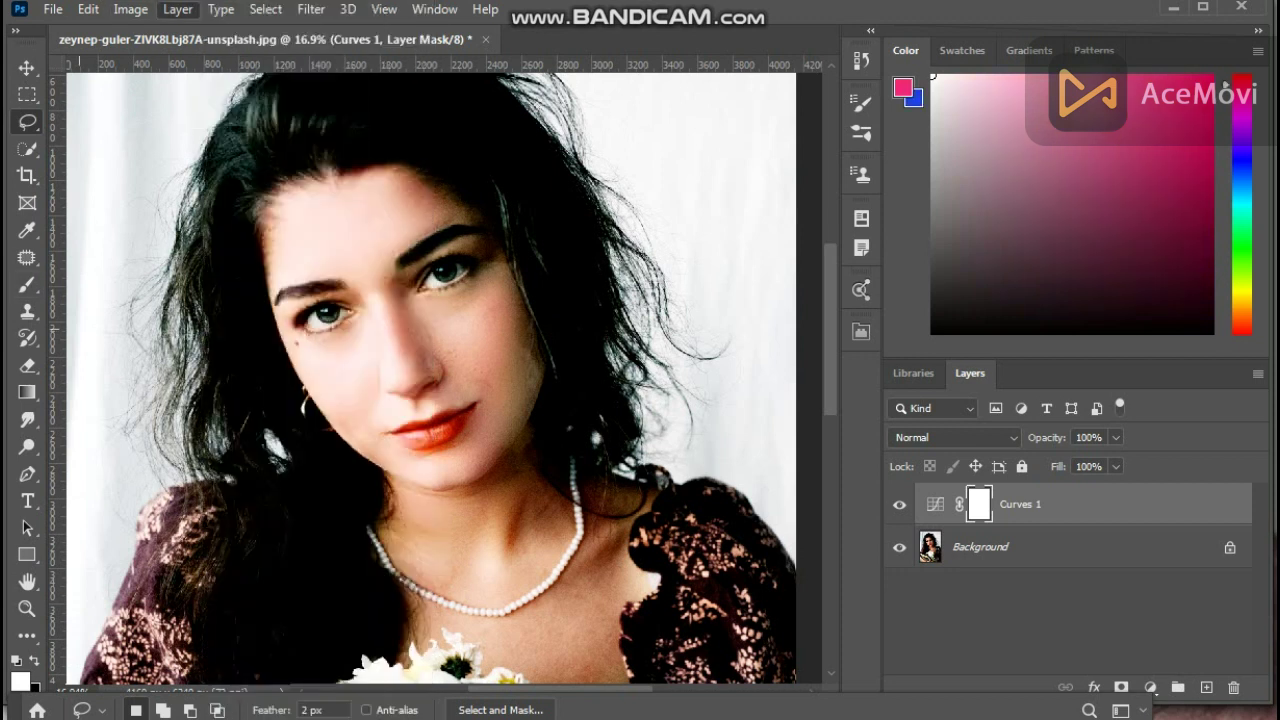
drag(1090, 507, 1206, 687)
scroll(447, 432, up, 2)
click(27, 285)
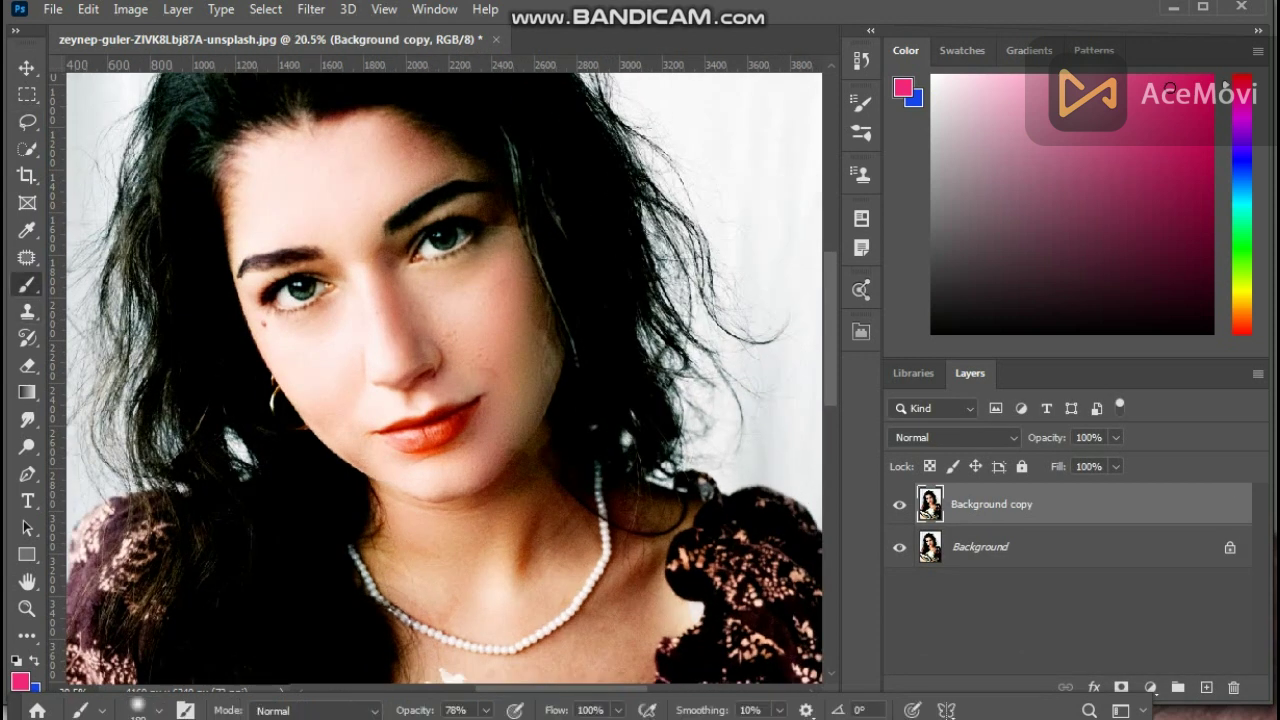
click(27, 312)
scroll(589, 352, up, 5)
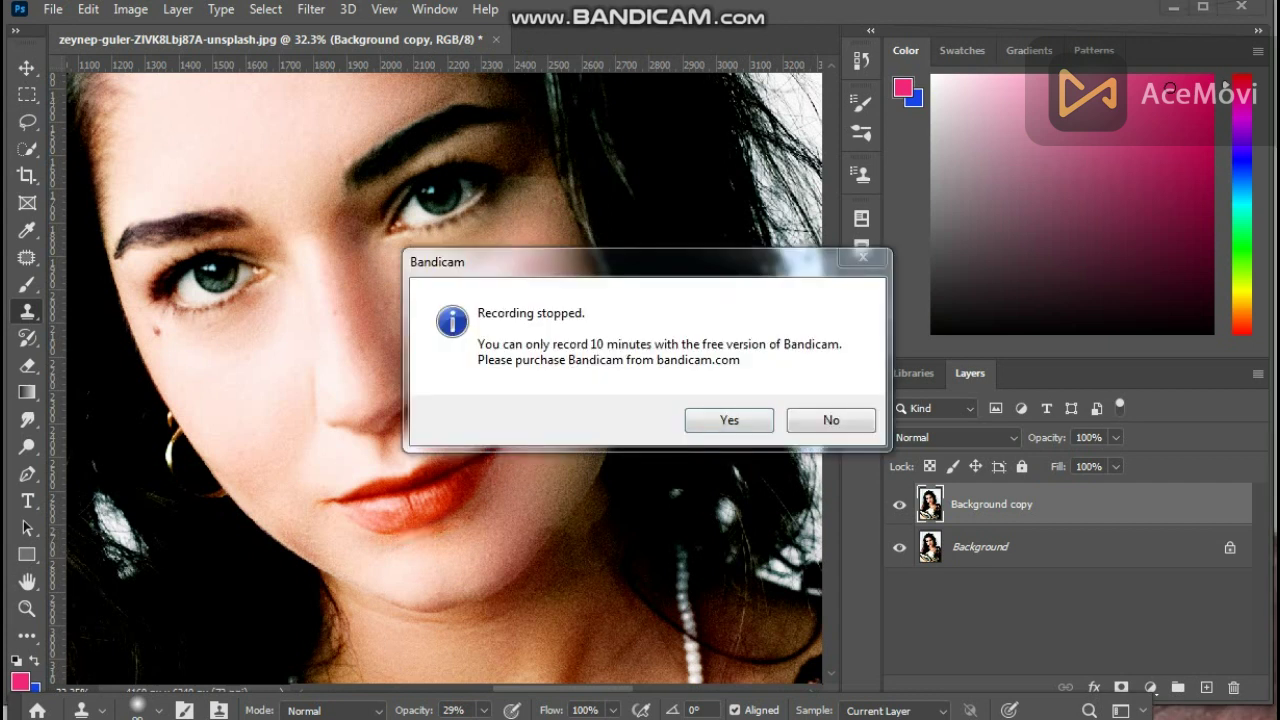
click(729, 420)
click(790, 525)
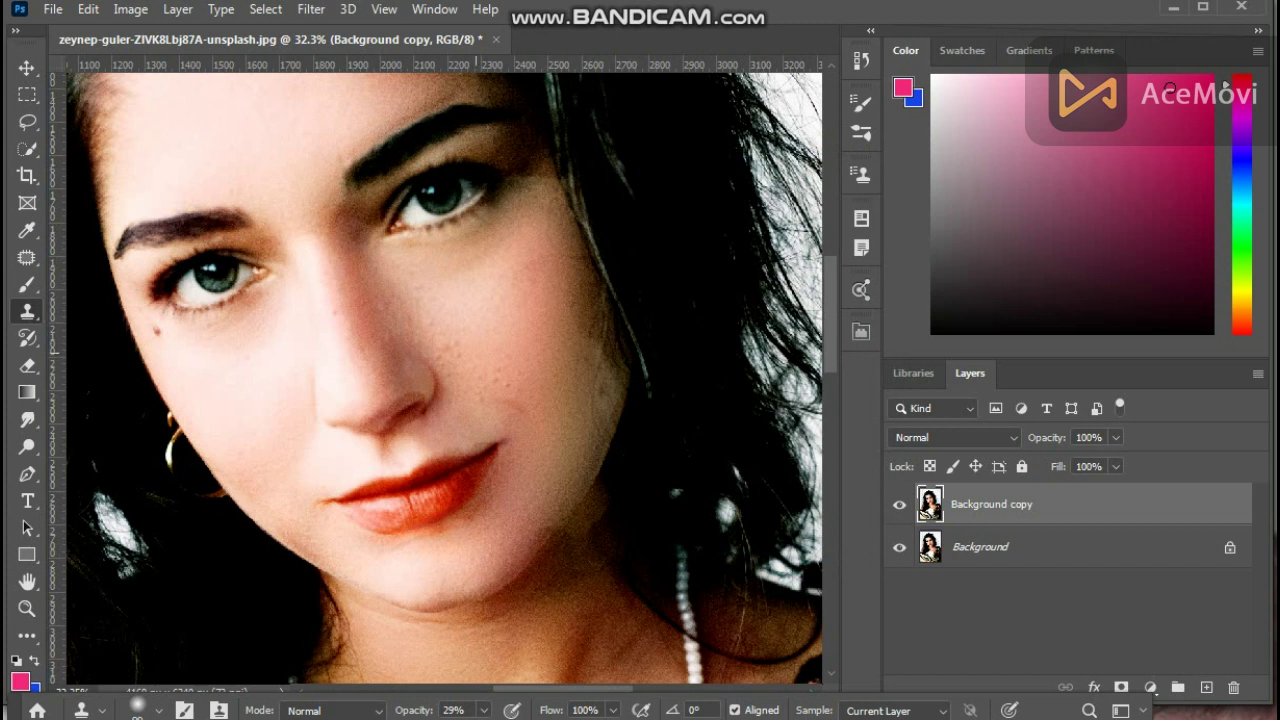
scroll(476, 353, down, 10)
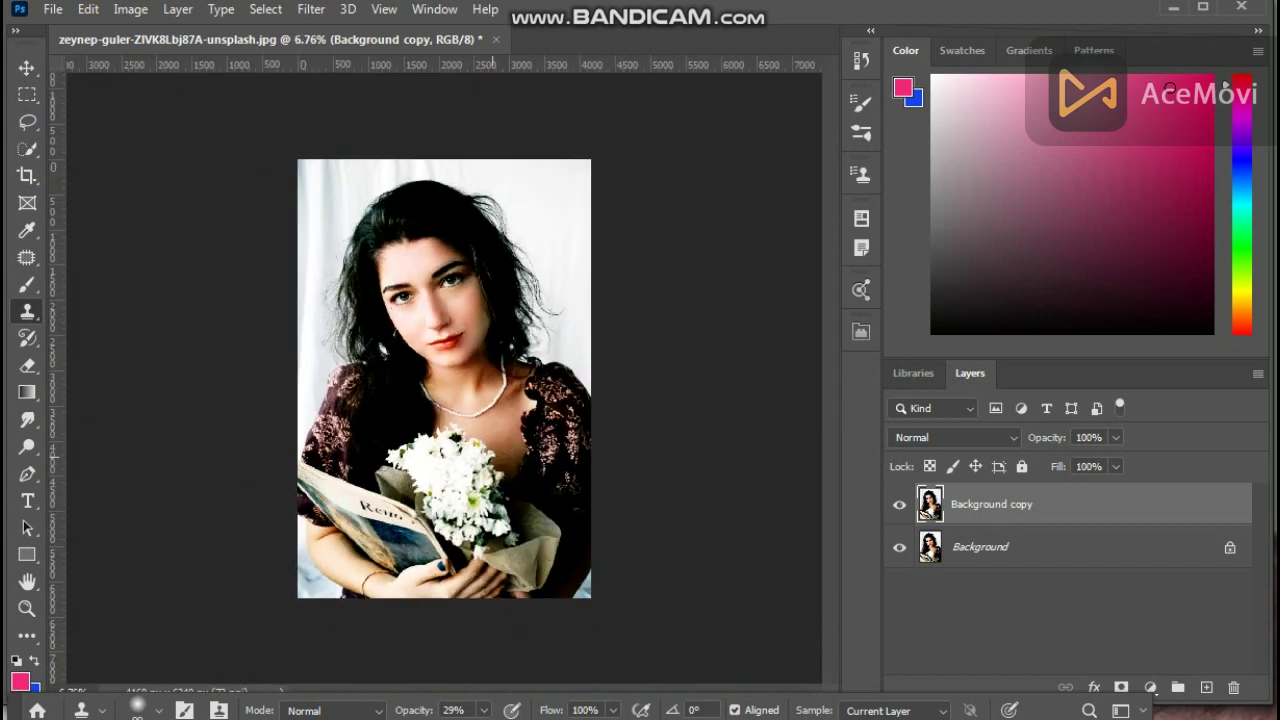
scroll(443, 380, up, 2)
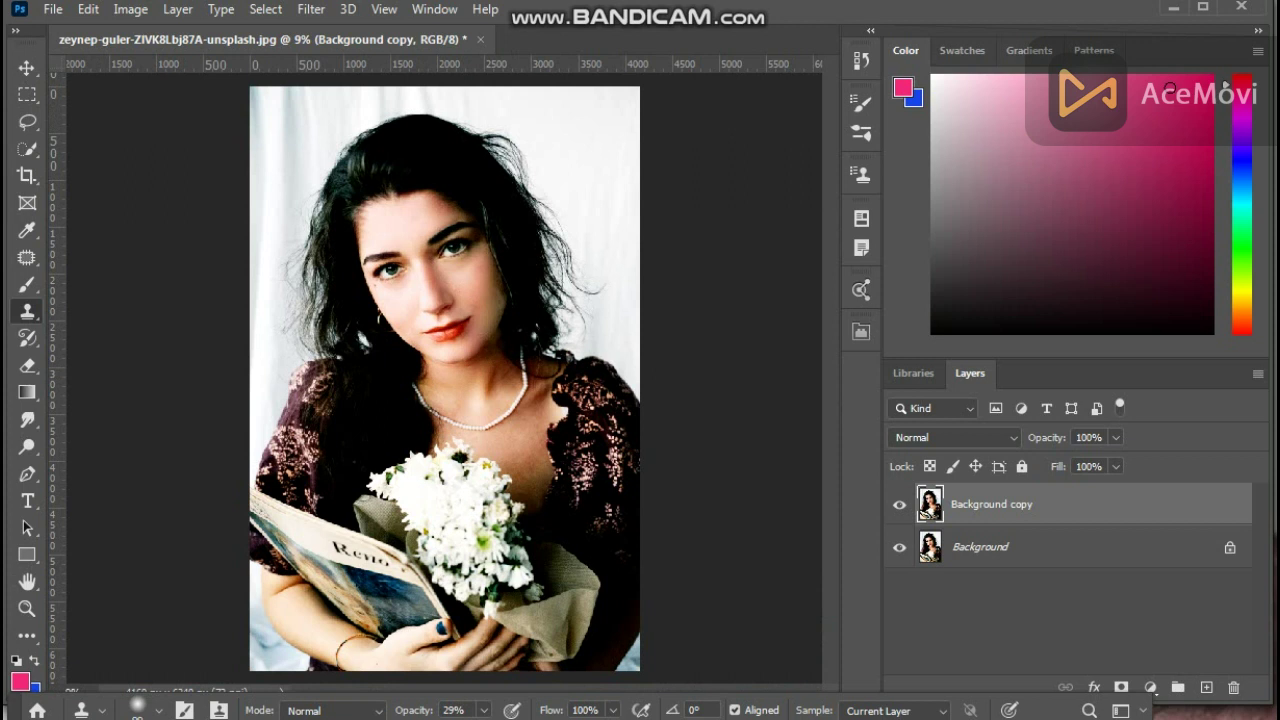
Try a Levels adjustment on the Background copy with midtones at 1.40 and the white input at 249.
key(ctrl+l)
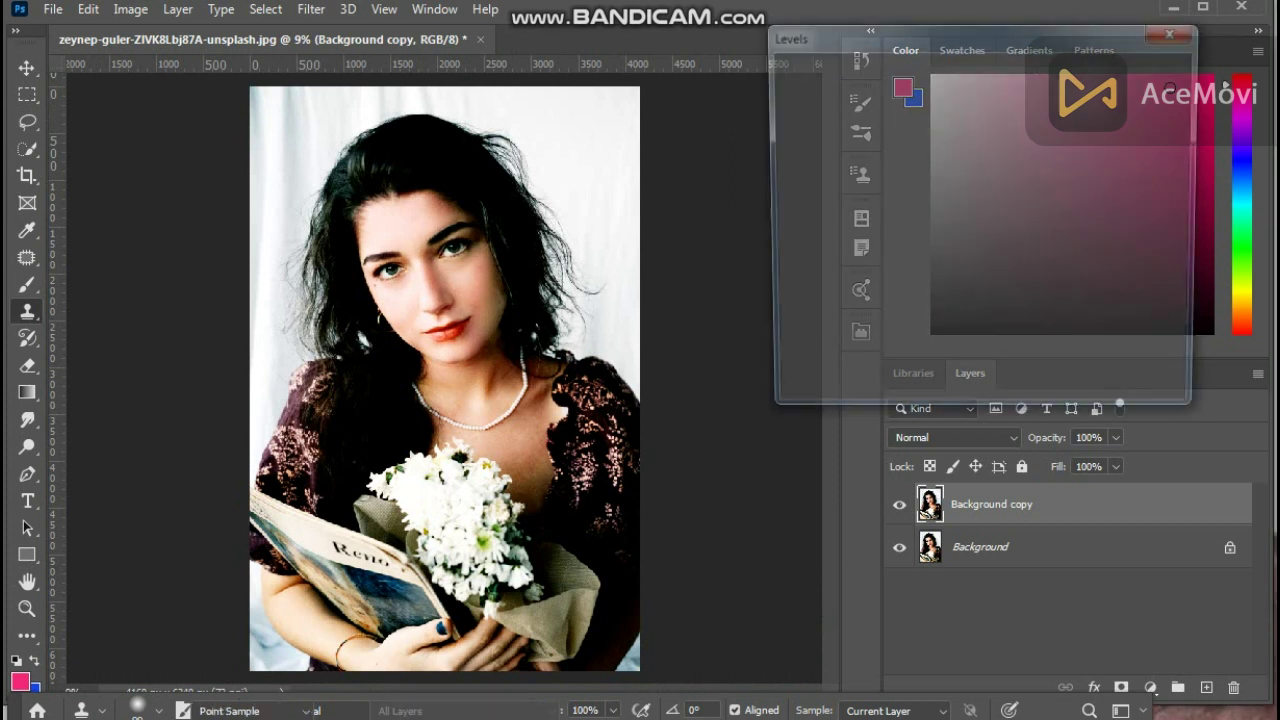
mouse_move(1057, 269)
mouse_down()
mouse_move(1011, 269)
mouse_move(1051, 269)
mouse_up()
drag(922, 269, 891, 269)
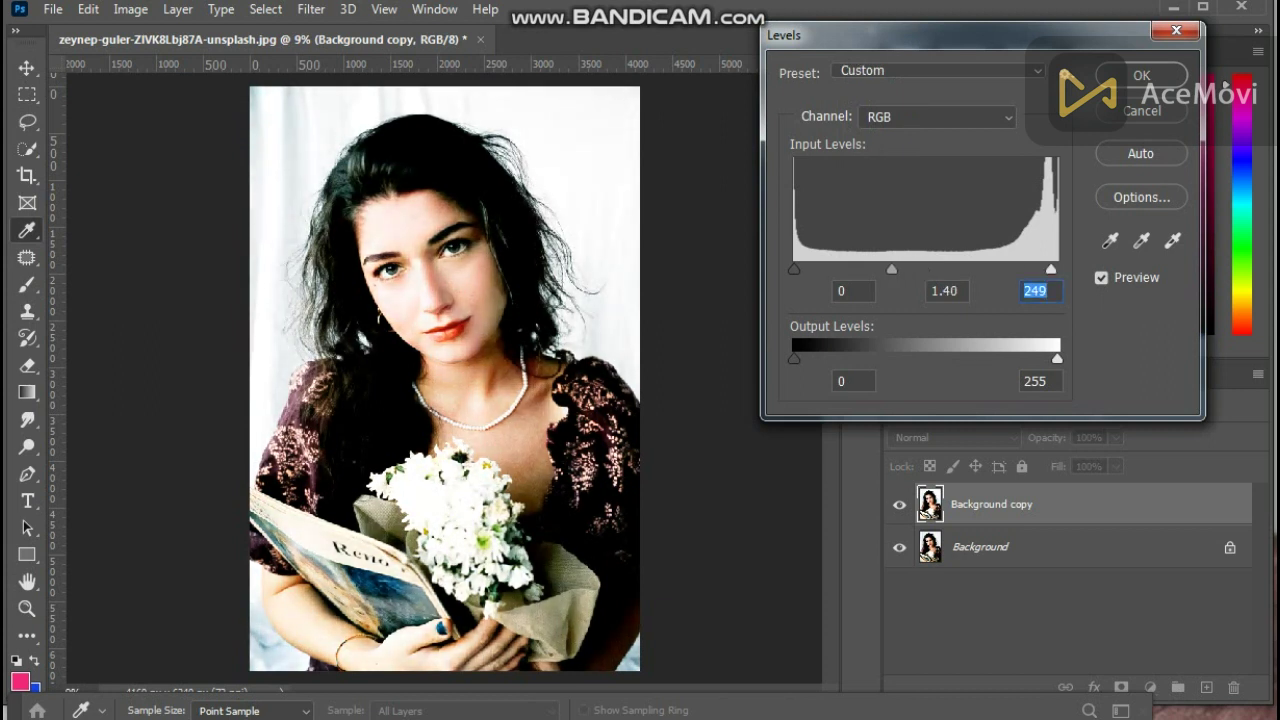
mouse_move(794, 269)
mouse_down()
mouse_move(809, 269)
mouse_move(796, 269)
mouse_up()
click(1141, 111)
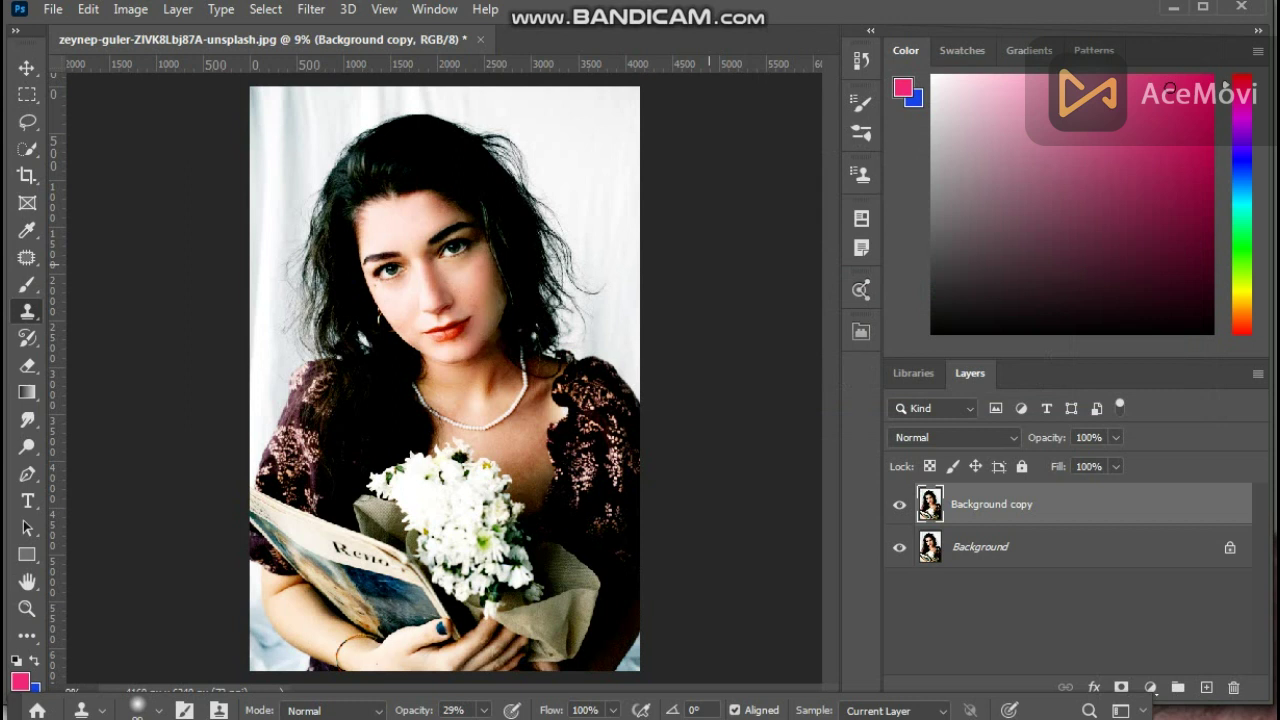
Deepen the shadows of the Background copy with a Curves adjustment that moves the RGB black point to input 14.
key(ctrl+m)
drag(741, 383, 758, 383)
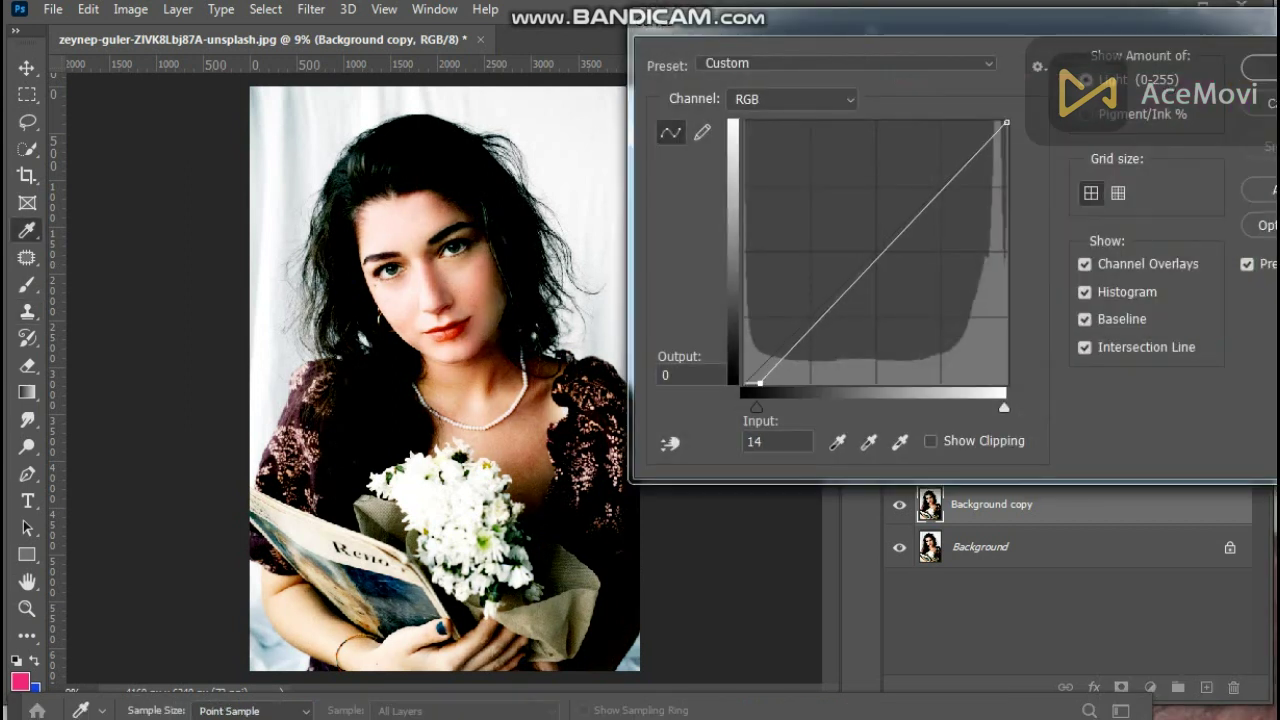
key(Return)
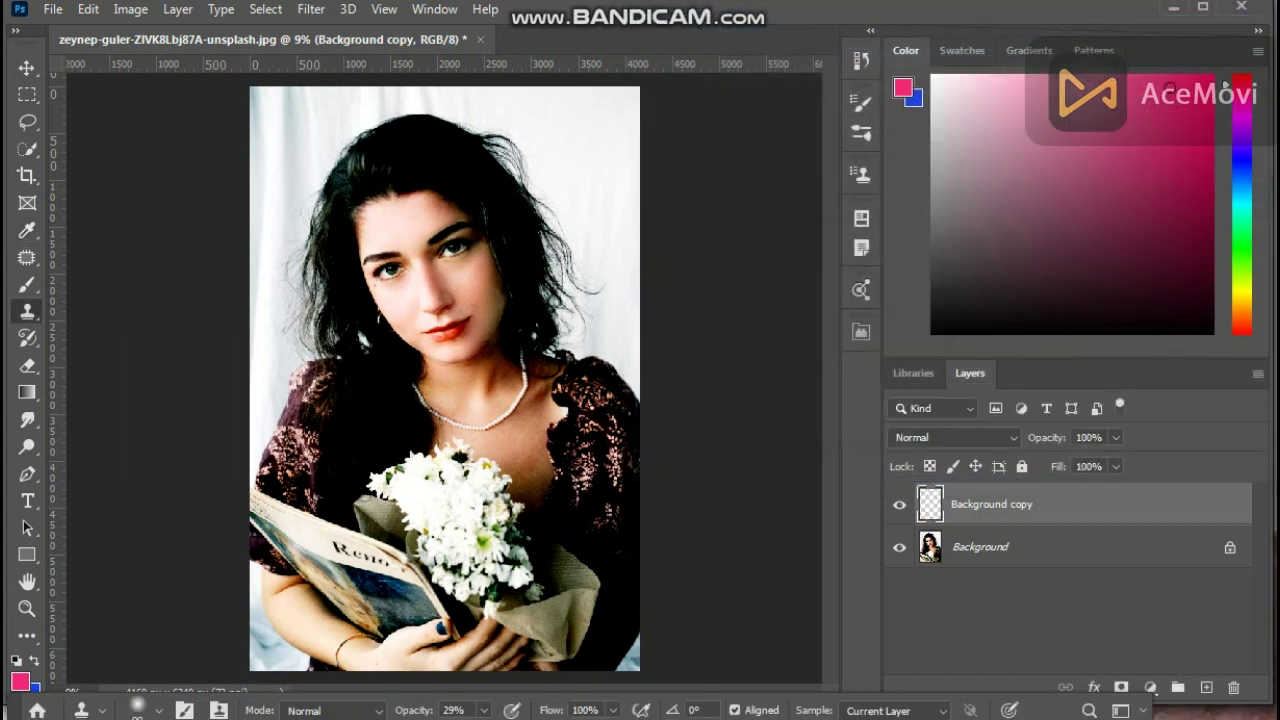
Add an Exposure adjustment layer above the Background copy with offset +0.0042 and gamma correction 1.14.
click(435, 9)
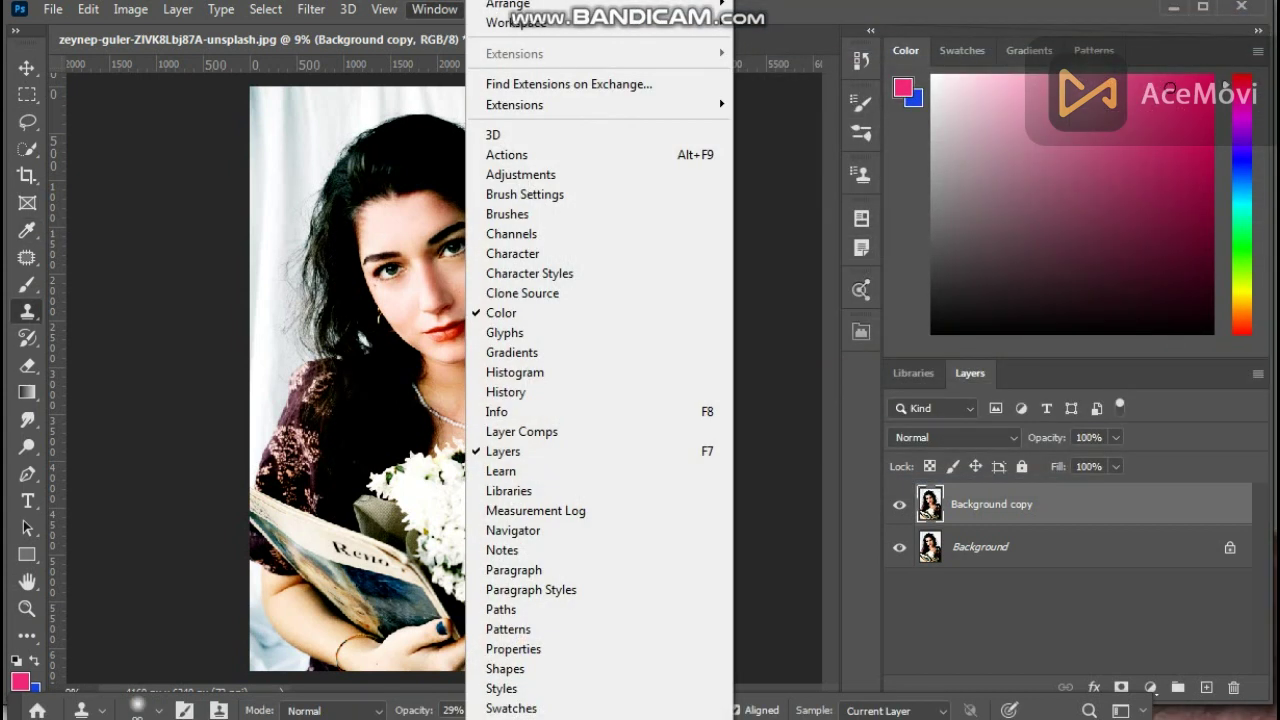
click(520, 174)
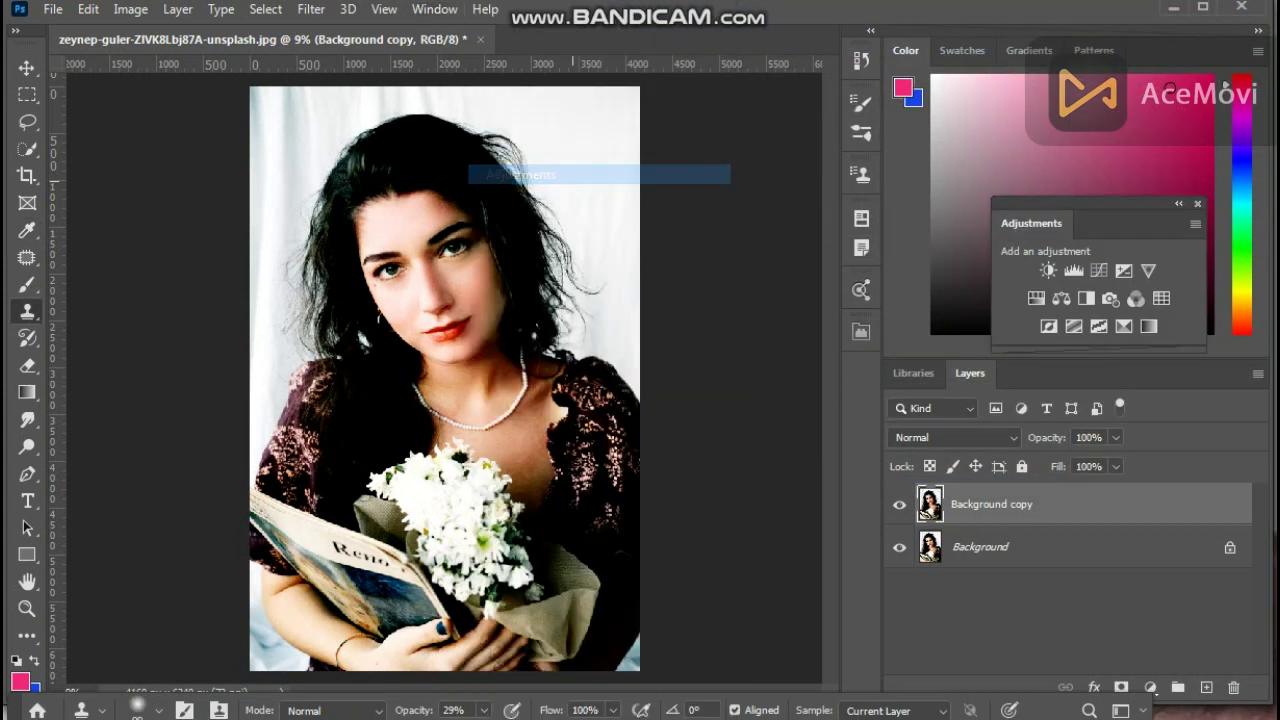
click(1123, 270)
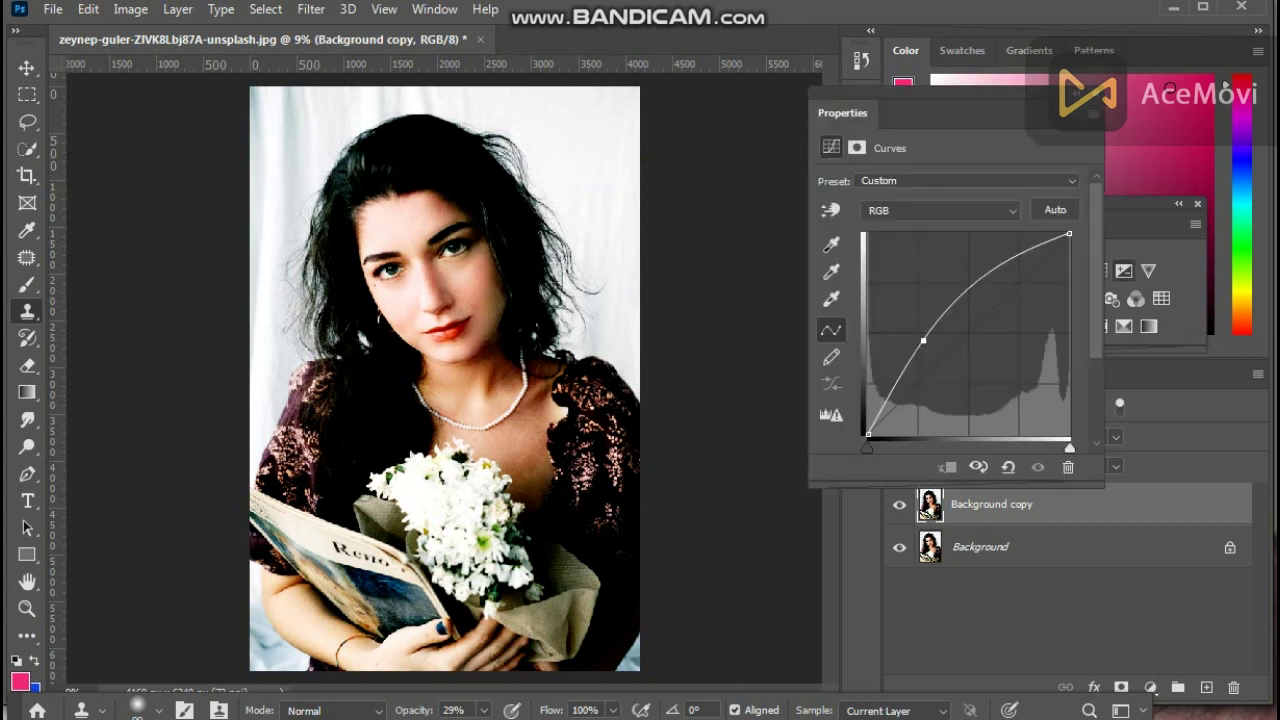
drag(948, 314, 948, 233)
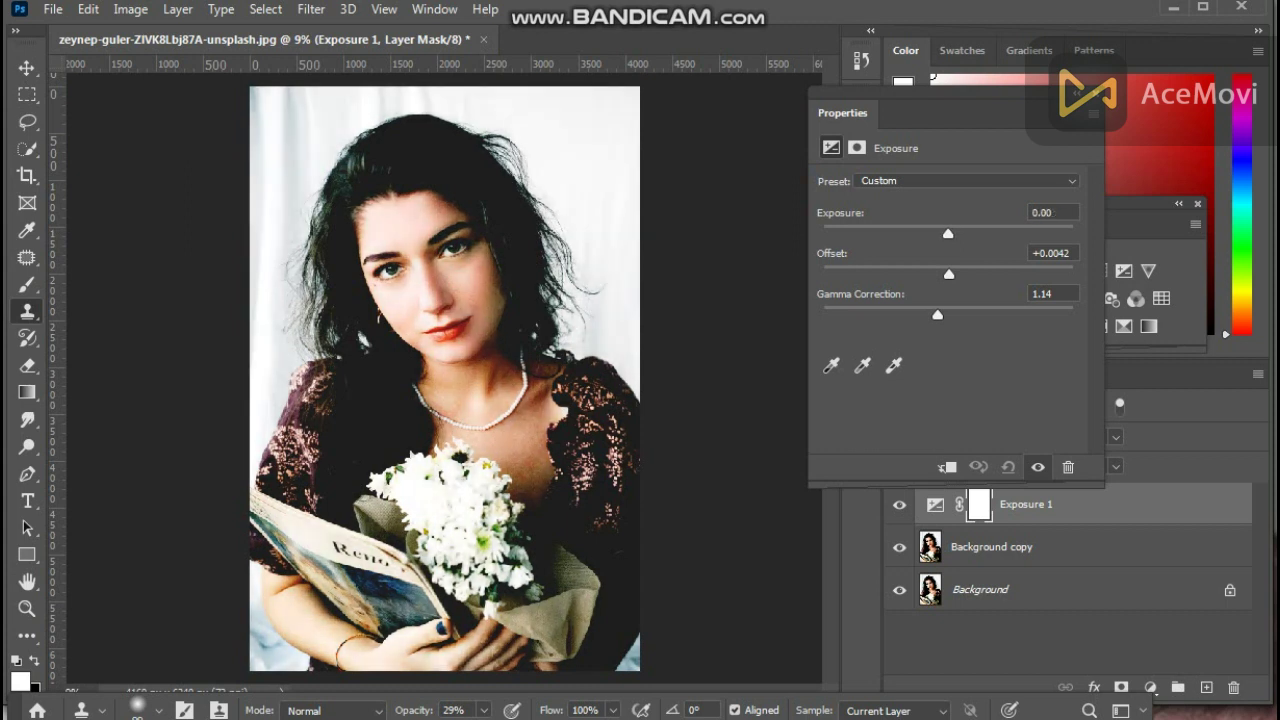
click(1092, 103)
Flatten the Exposure adjustment and the Background copy into a single Background layer.
click(178, 9)
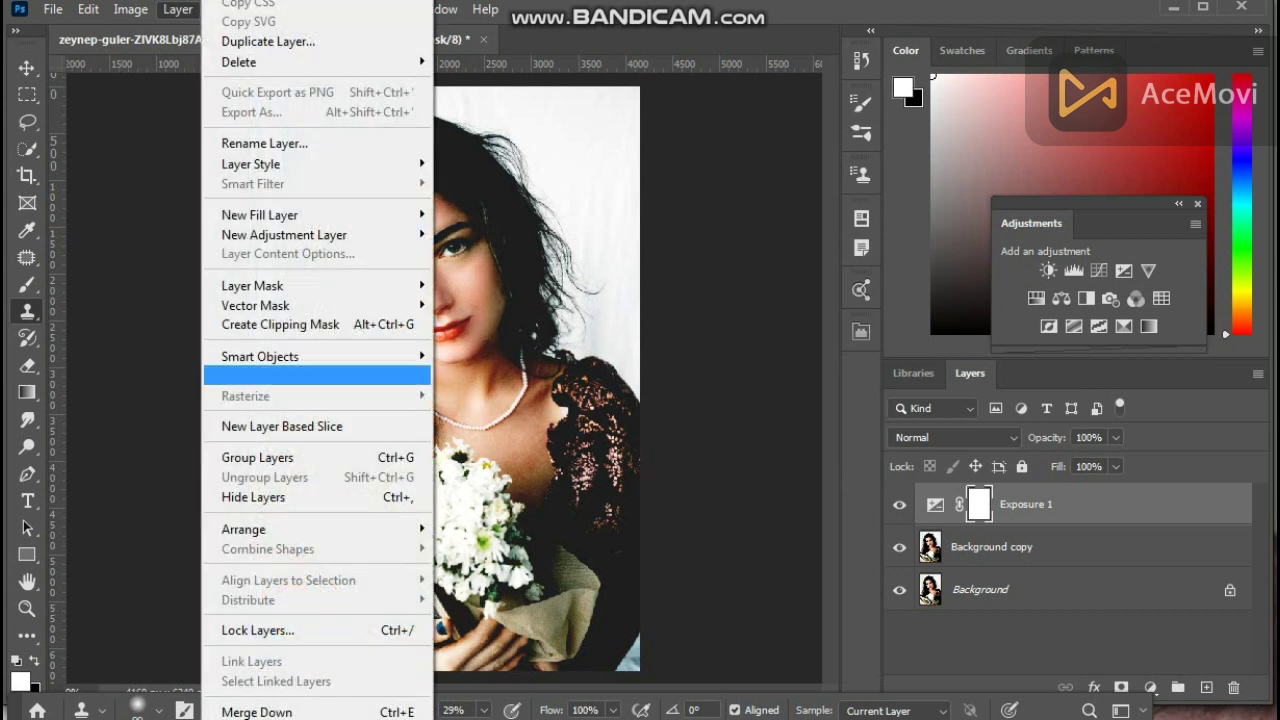
key(Escape)
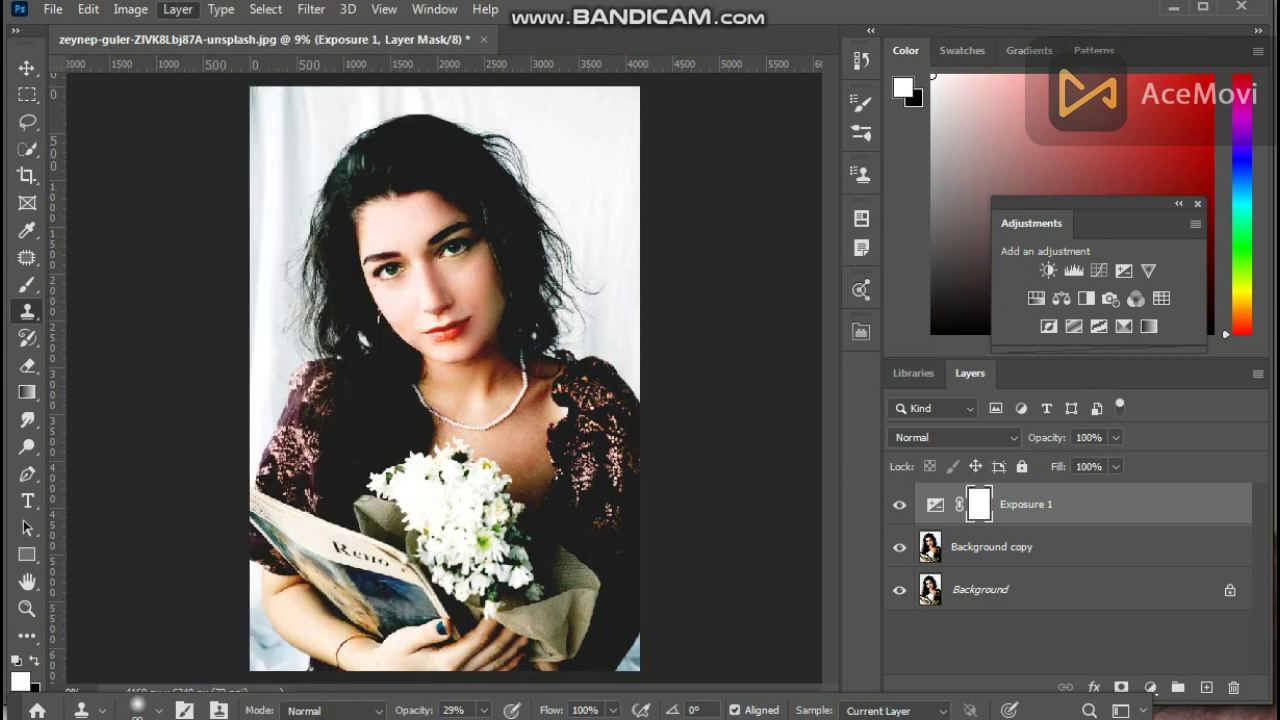
key(ctrl+shift+alt+e)
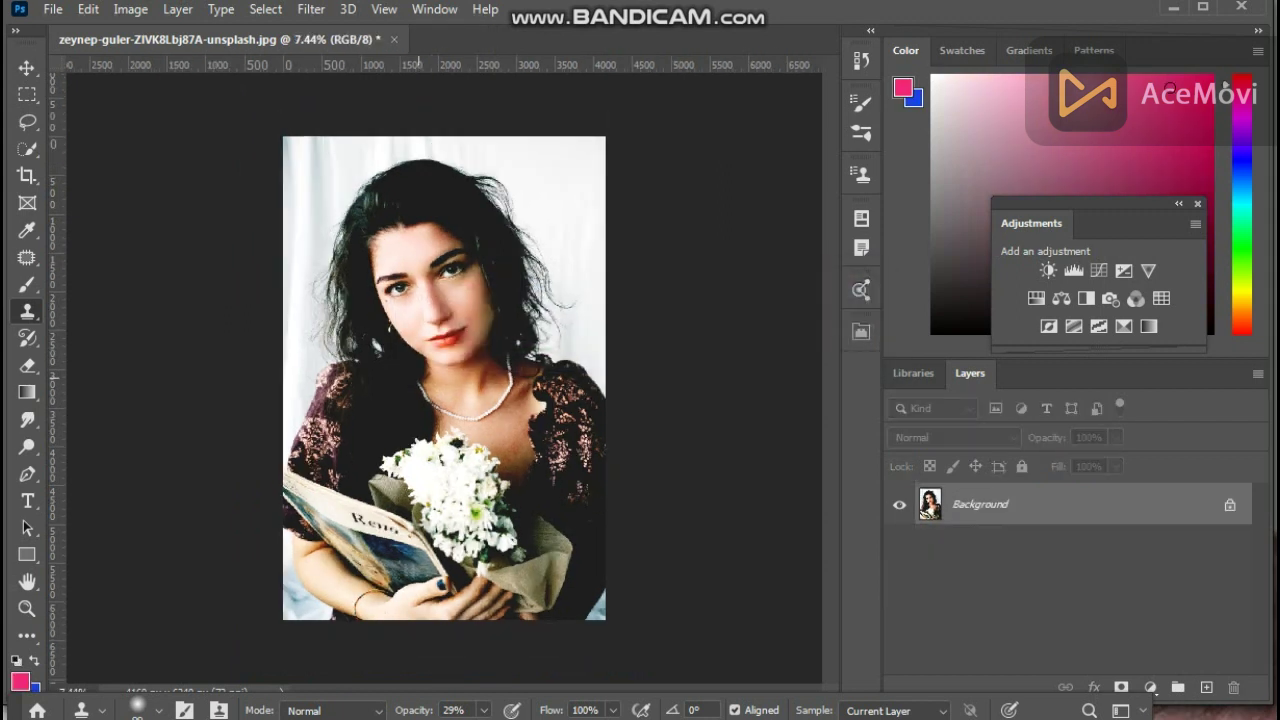
Examine the flattened portrait's face, hair, neckline and bouquet at different magnifications.
scroll(418, 377, down, 3)
scroll(418, 377, up, 7)
scroll(416, 325, down, 1)
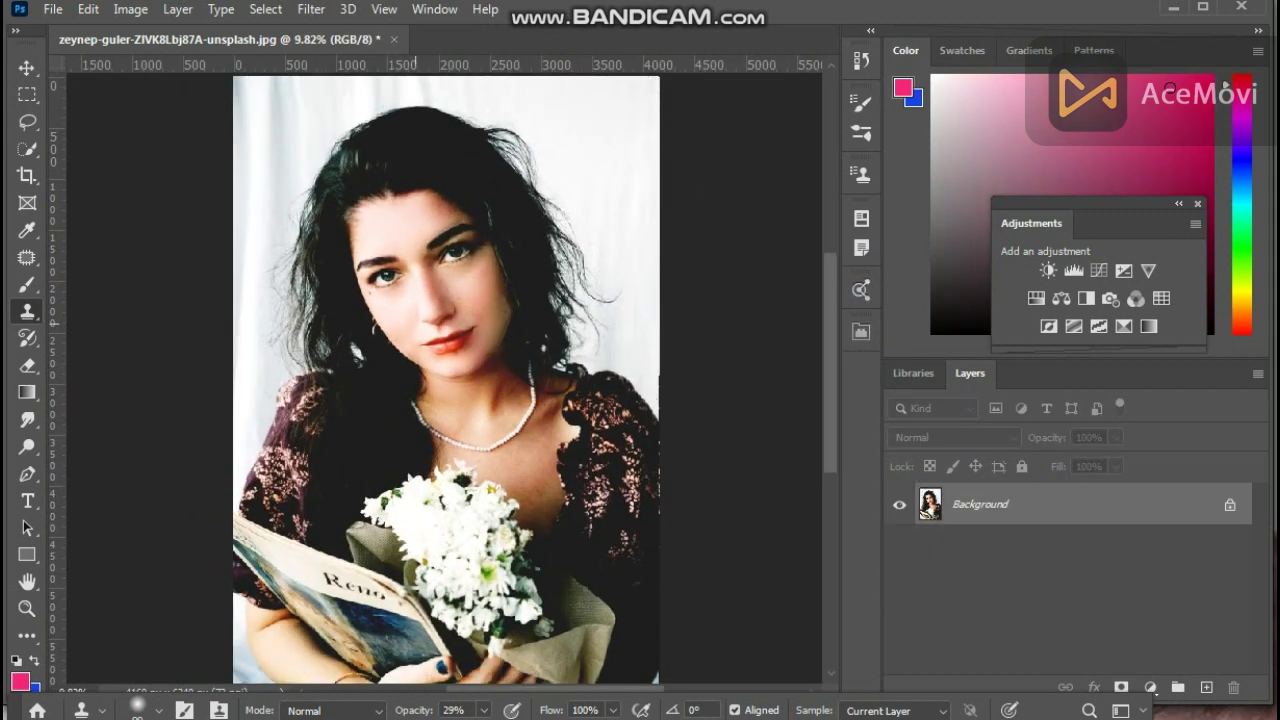
scroll(438, 325, down, 3)
scroll(415, 370, up, 4)
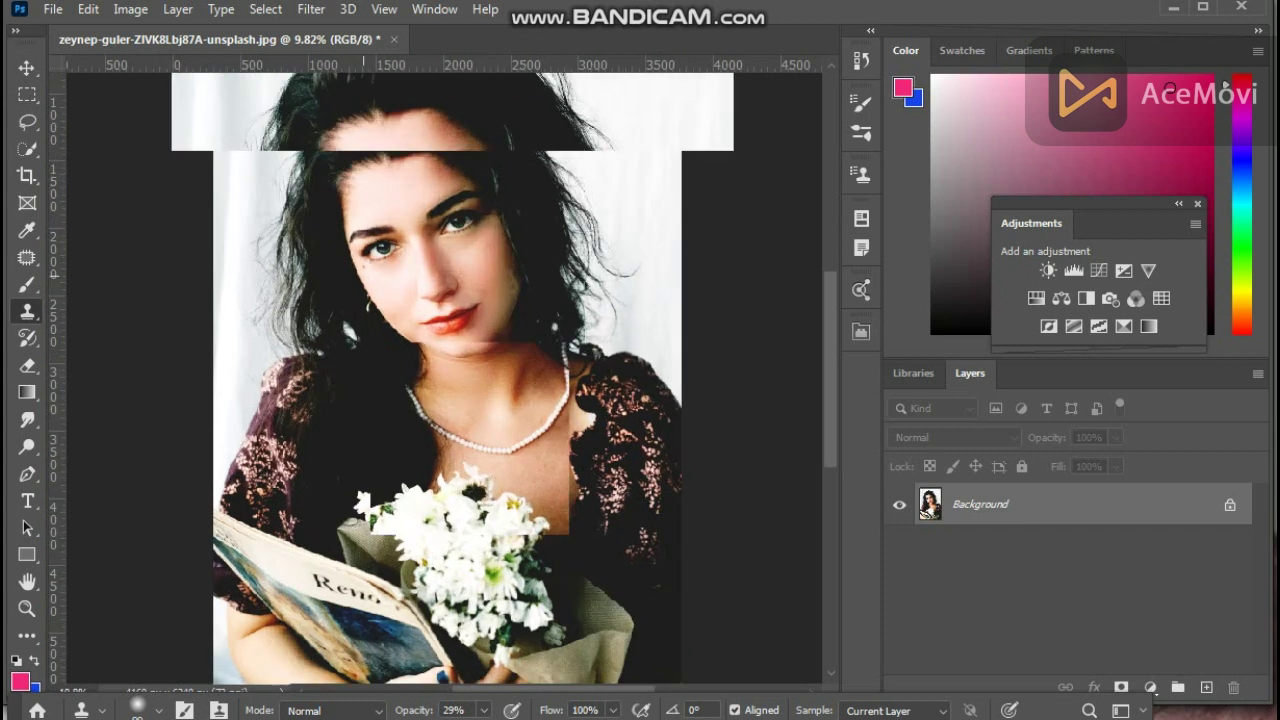
drag(497, 278, 481, 330)
scroll(438, 370, down, 3)
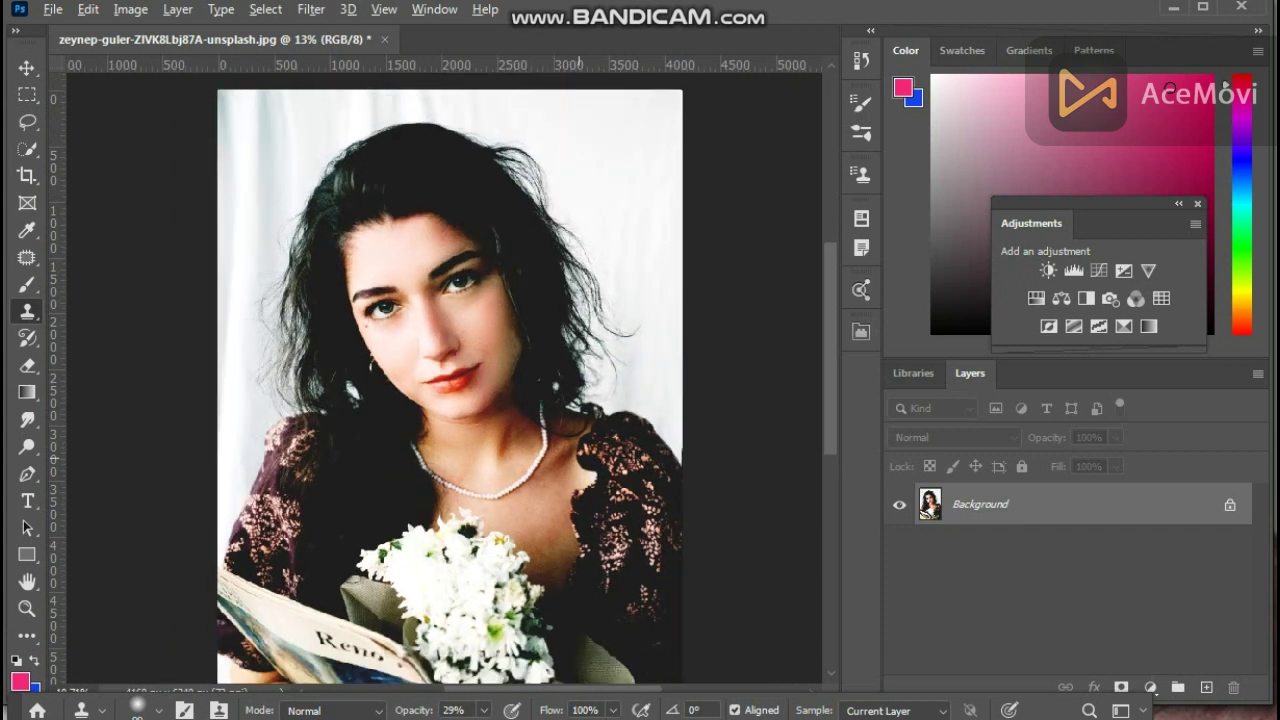
scroll(438, 370, up, 3)
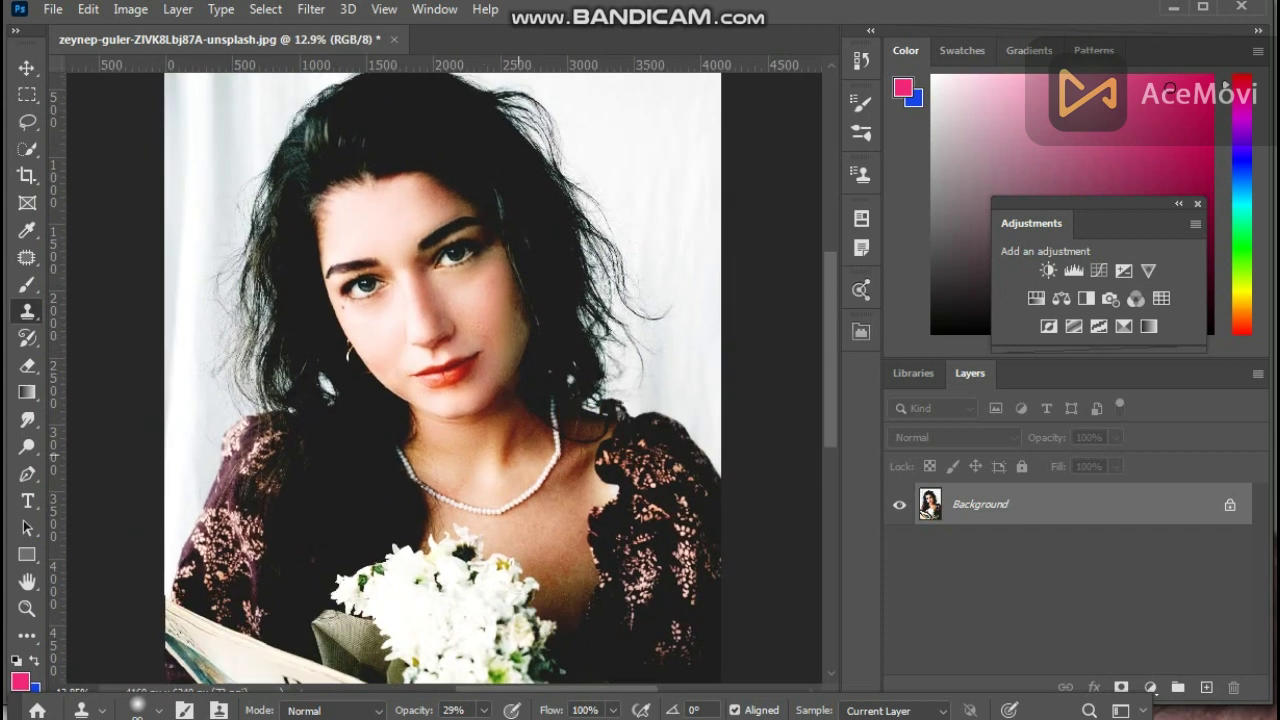
drag(543, 503, 539, 428)
scroll(440, 370, down, 2)
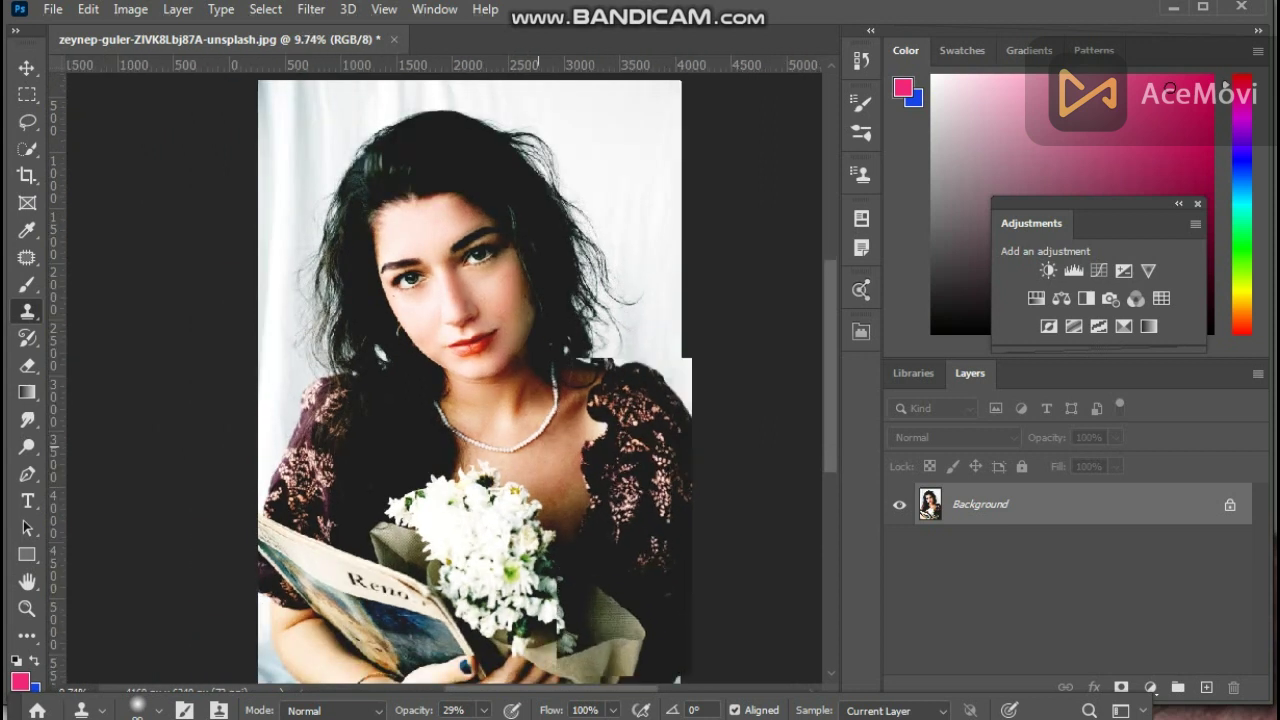
Adjust the Clone Stamp brush size for touch-ups on the face.
scroll(440, 370, up, 3)
scroll(440, 370, up, 4)
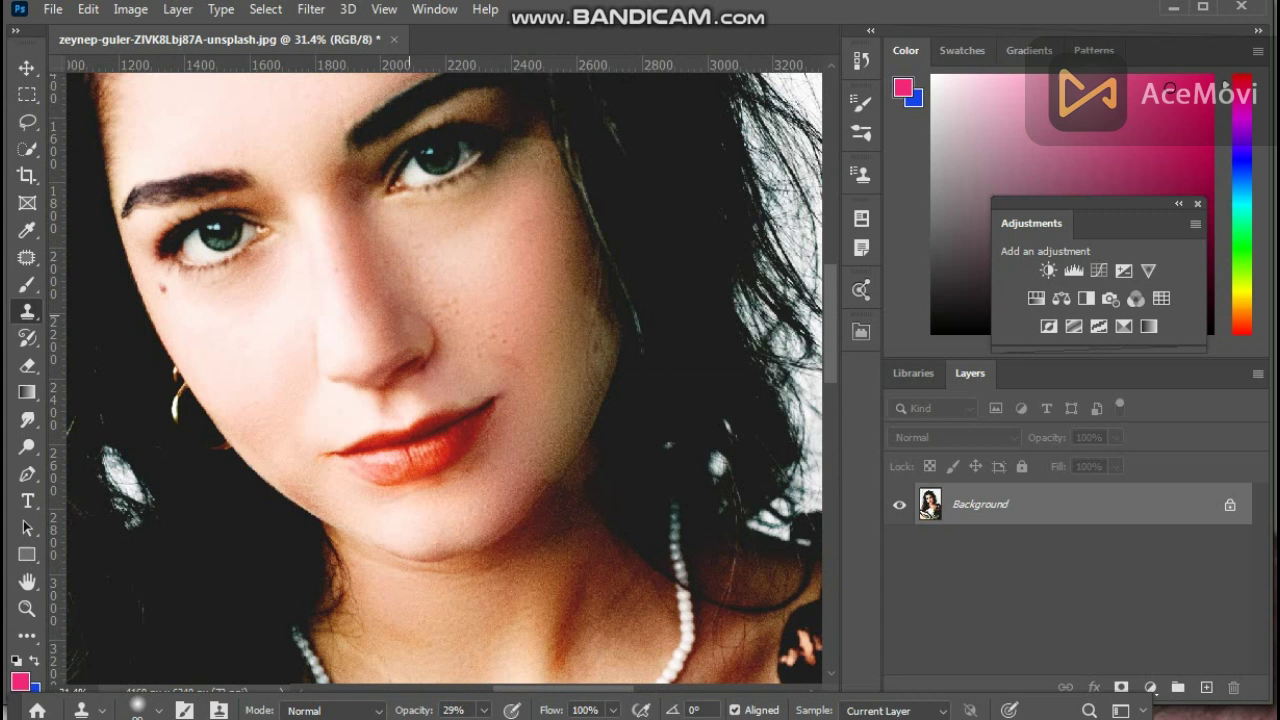
right_click(390, 177)
drag(564, 229, 562, 229)
click(341, 167)
scroll(445, 370, up, 2)
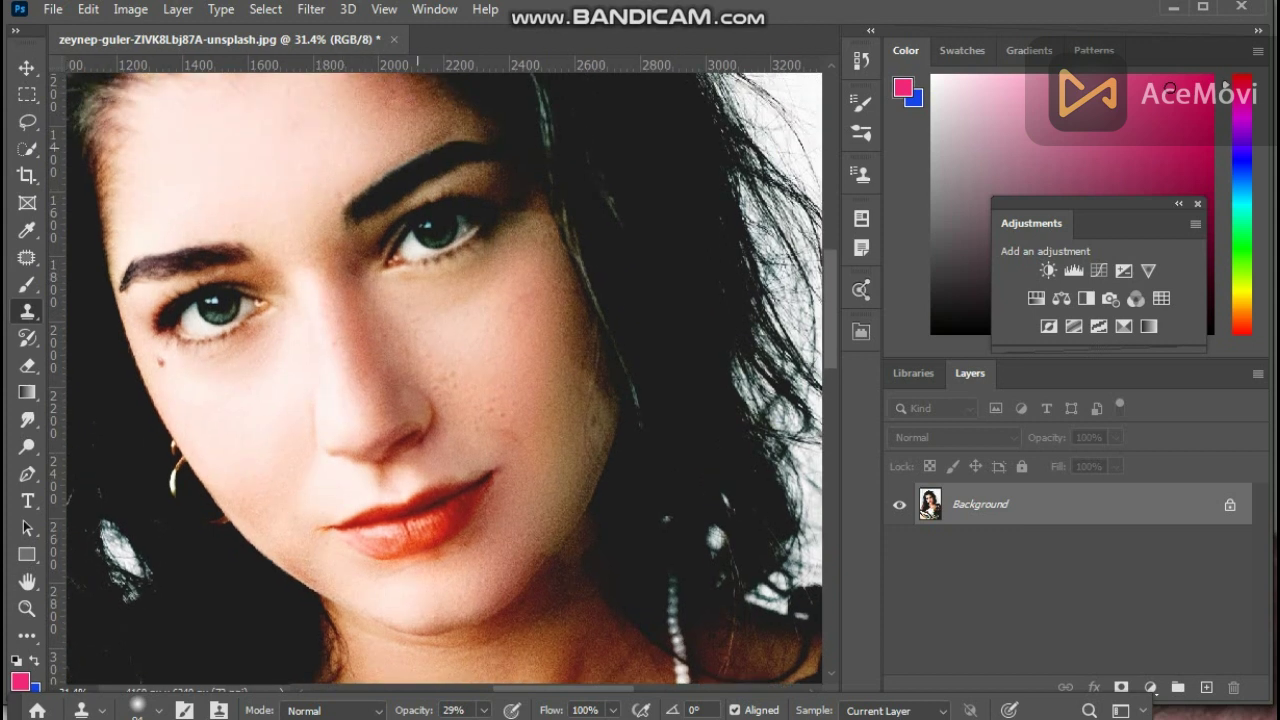
scroll(395, 145, down, 4)
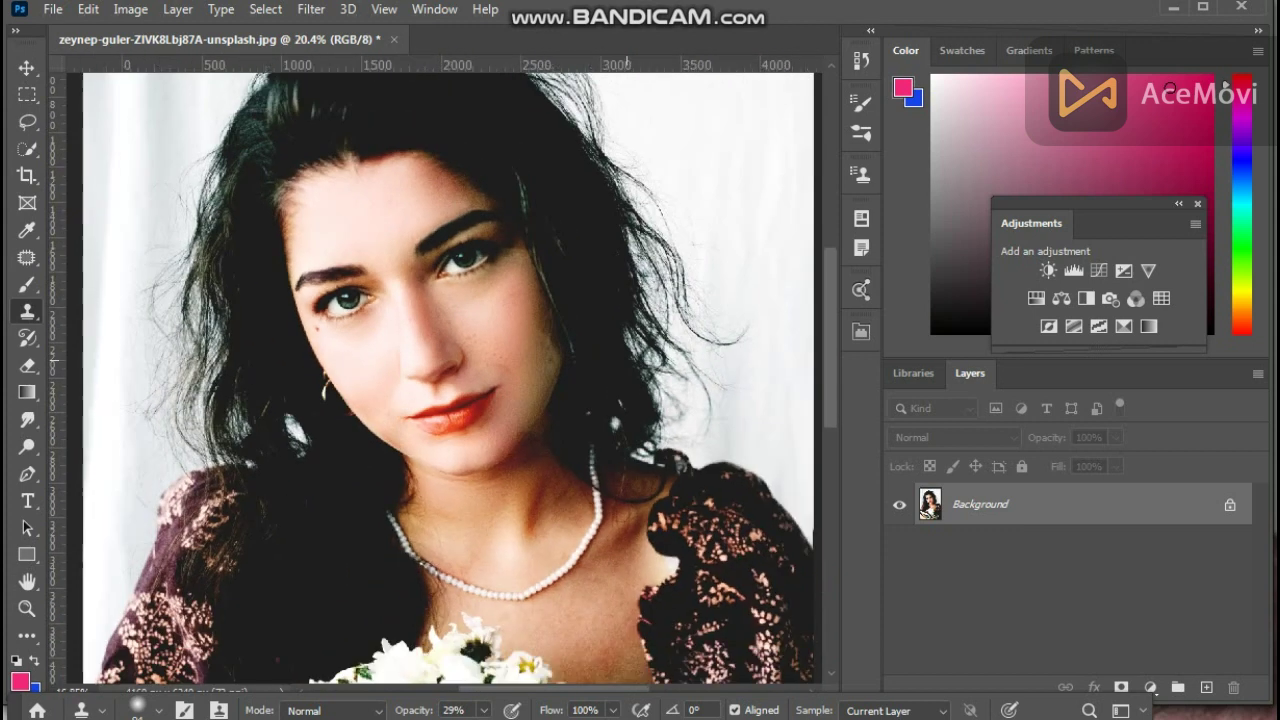
scroll(395, 145, down, 4)
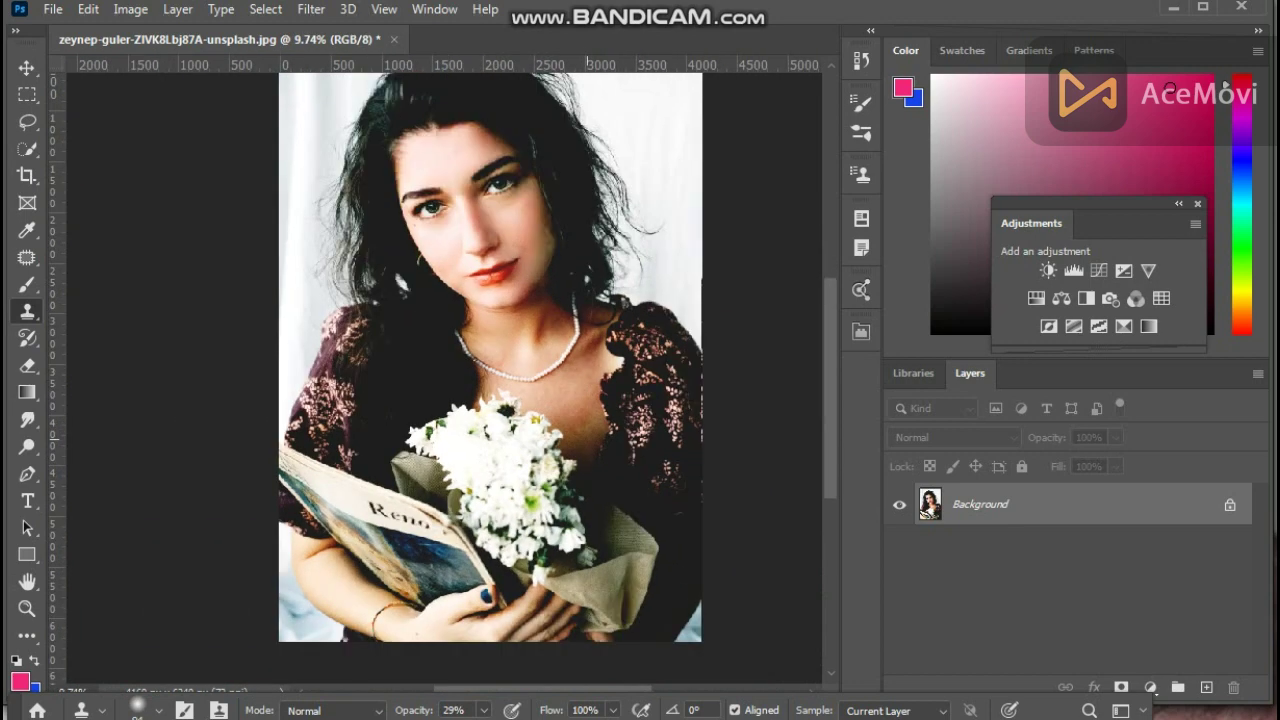